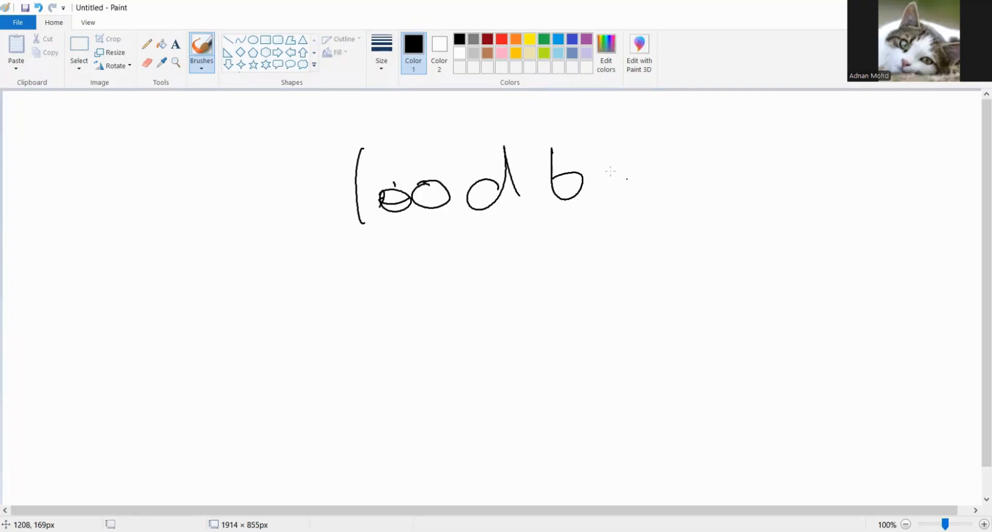
# - Handwrite the rest of the word "balances" after the letter b to complete the heading "load balances"
pyautogui.moveTo(630, 172); pyautogui.dragTo(632, 195)
pyautogui.moveTo(646, 157); pyautogui.dragTo(653, 191)
pyautogui.moveTo(687, 167); pyautogui.dragTo(695, 190)
pyautogui.moveTo(706, 189); pyautogui.dragTo(810, 175)
pyautogui.moveTo(825, 144); pyautogui.dragTo(809, 178)
pyautogui.click(753, 148)
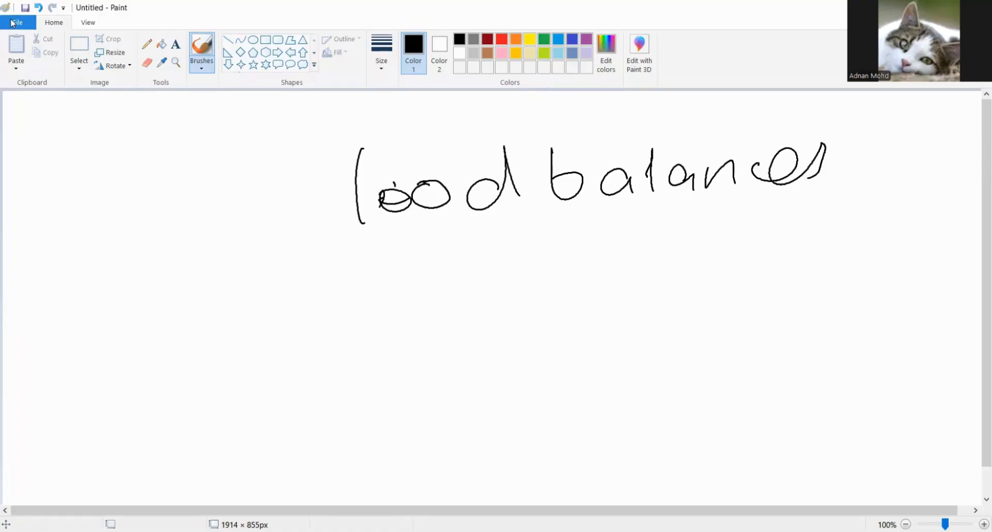
# - Start a new blank canvas, discarding the "load balances" heading without saving
pyautogui.click(13, 23)
pyautogui.click(32, 46)
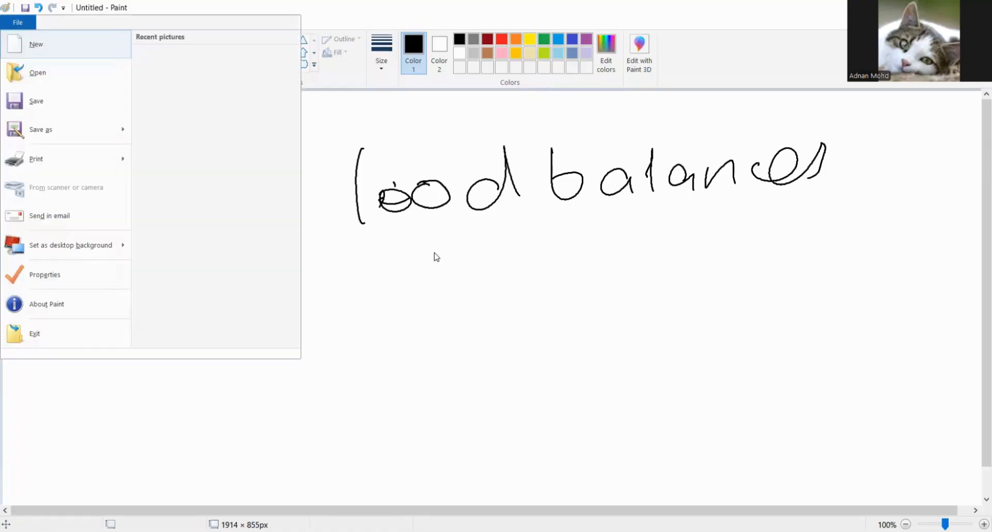
pyautogui.click(522, 275)
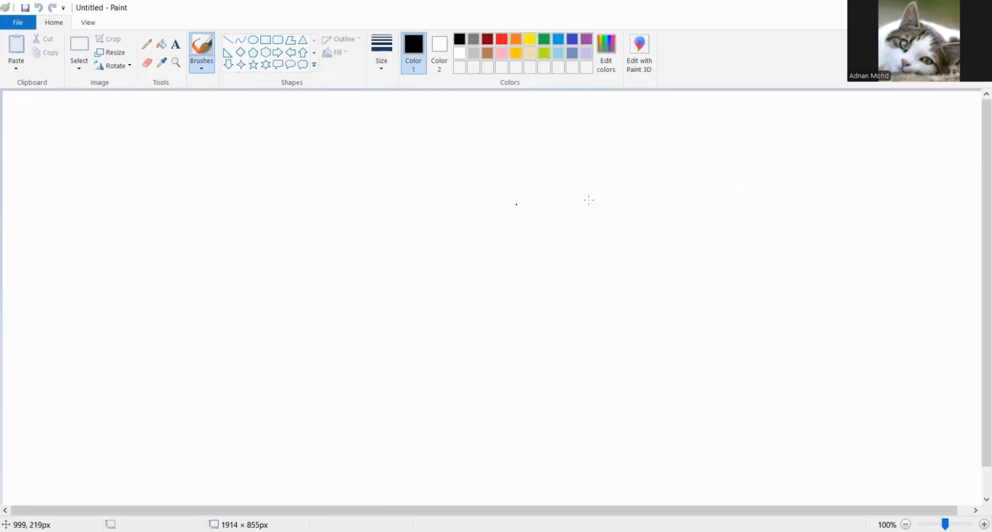
# - Draw three boxes stacked diagonally down the right half of the canvas to represent servers
pyautogui.moveTo(640, 193)
pyautogui.mouseDown()
pyautogui.moveTo(704, 180)
pyautogui.moveTo(649, 216)
pyautogui.moveTo(649, 199)
pyautogui.mouseUp()
pyautogui.click(669, 204)
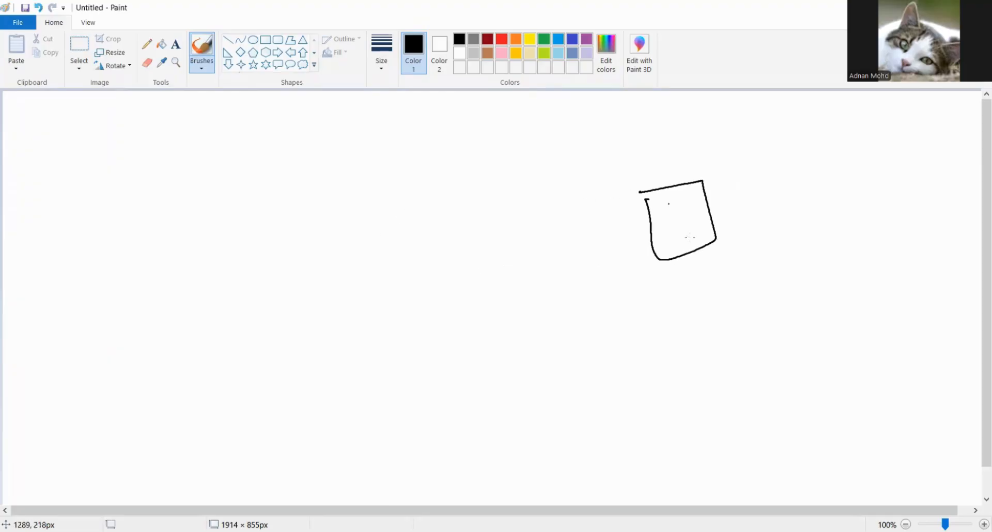
pyautogui.moveTo(675, 298)
pyautogui.mouseDown()
pyautogui.moveTo(726, 283)
pyautogui.moveTo(681, 359)
pyautogui.moveTo(675, 312)
pyautogui.mouseUp()
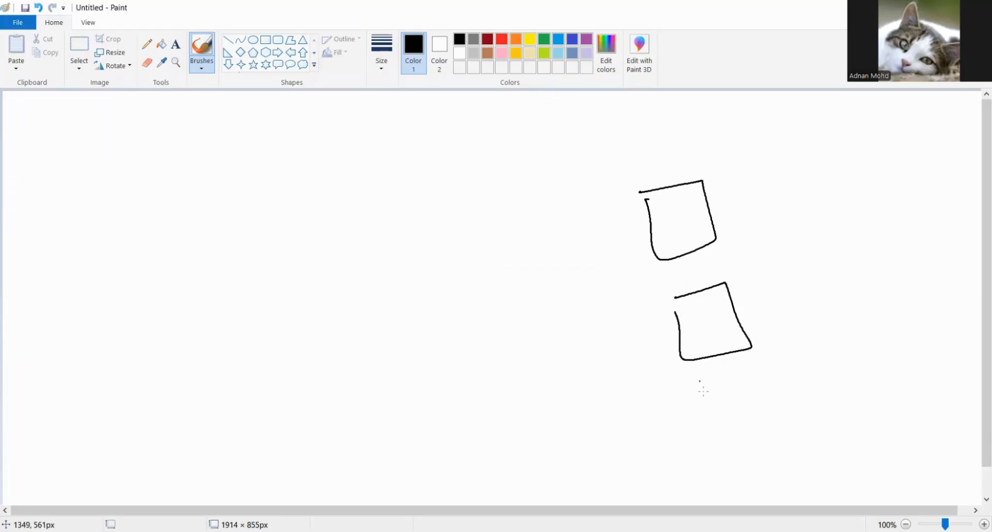
pyautogui.moveTo(705, 395)
pyautogui.mouseDown()
pyautogui.moveTo(752, 377)
pyautogui.moveTo(728, 456)
pyautogui.moveTo(701, 403)
pyautogui.mouseUp()
pyautogui.click(685, 322)
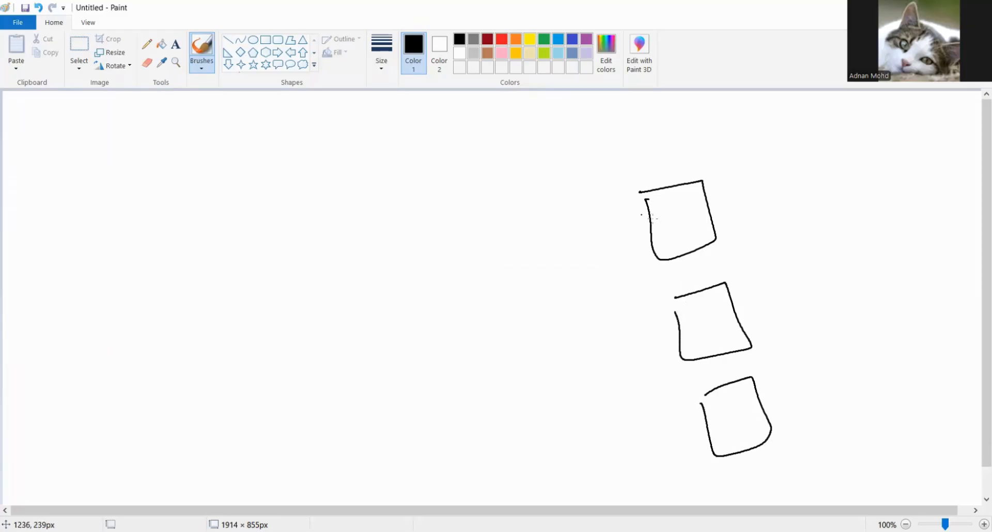
# - Add short connection strokes around all sides of the uppermost server box
pyautogui.moveTo(655, 225)
pyautogui.mouseDown()
pyautogui.moveTo(620, 240)
pyautogui.moveTo(648, 249)
pyautogui.mouseUp()
pyautogui.moveTo(667, 264); pyautogui.dragTo(683, 259)
pyautogui.moveTo(709, 217); pyautogui.dragTo(729, 208)
pyautogui.moveTo(712, 233); pyautogui.dragTo(732, 227)
pyautogui.moveTo(662, 164); pyautogui.dragTo(674, 183)
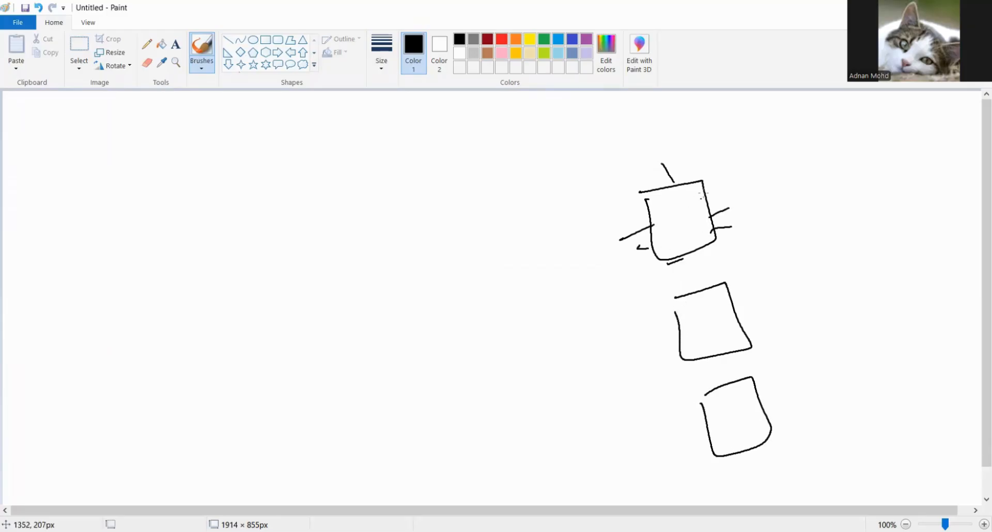
# - Add short connection strokes around the sides of the middle server box
pyautogui.moveTo(652, 305); pyautogui.dragTo(685, 294)
pyautogui.moveTo(659, 335); pyautogui.dragTo(671, 336)
pyautogui.moveTo(664, 352); pyautogui.dragTo(725, 356)
pyautogui.moveTo(754, 324); pyautogui.dragTo(772, 319)
pyautogui.moveTo(713, 304); pyautogui.dragTo(736, 295)
pyautogui.moveTo(695, 291)
pyautogui.mouseDown()
pyautogui.moveTo(719, 274)
pyautogui.moveTo(702, 285)
pyautogui.mouseUp()
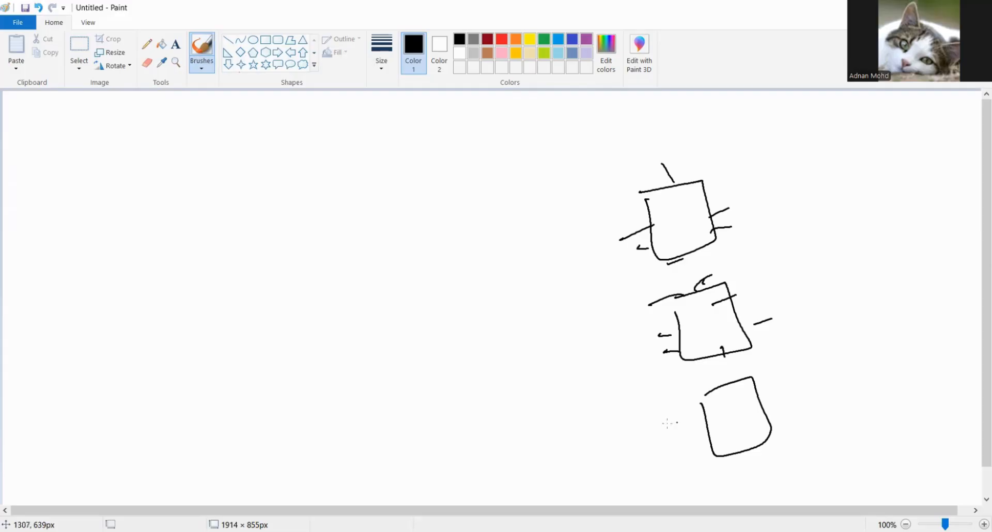
# - Add short connection strokes around the sides of the lowest server box
pyautogui.moveTo(669, 424); pyautogui.dragTo(707, 413)
pyautogui.moveTo(693, 443); pyautogui.dragTo(709, 446)
pyautogui.moveTo(749, 438); pyautogui.dragTo(760, 448)
pyautogui.moveTo(782, 412)
pyautogui.mouseDown()
pyautogui.moveTo(801, 402)
pyautogui.moveTo(791, 402)
pyautogui.mouseUp()
pyautogui.moveTo(739, 387); pyautogui.dragTo(758, 382)
pyautogui.moveTo(769, 427); pyautogui.dragTo(782, 438)
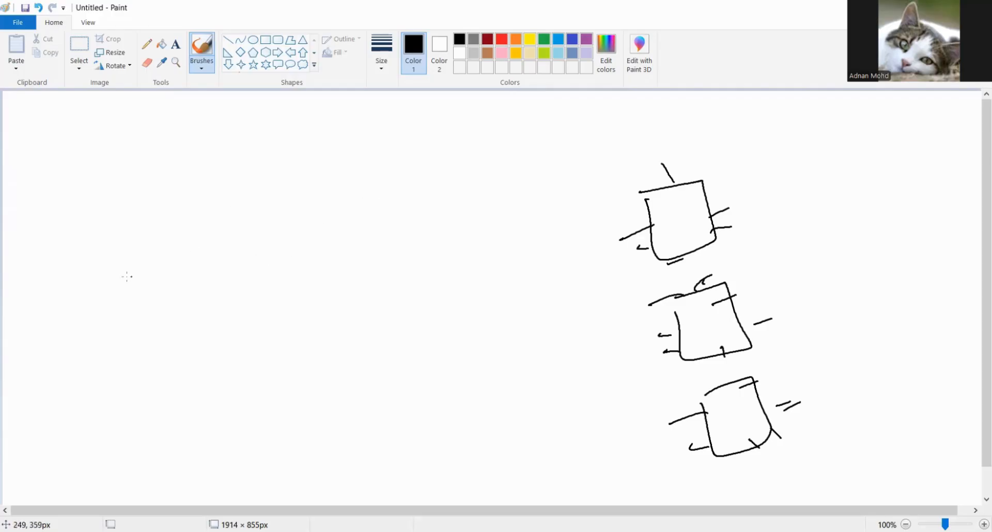
# - Draw three incoming request arrows pointing right at the canvas's left side, with two small dashes beneath them
pyautogui.moveTo(83, 264)
pyautogui.mouseDown()
pyautogui.moveTo(169, 255)
pyautogui.moveTo(190, 268)
pyautogui.mouseUp()
pyautogui.moveTo(102, 327); pyautogui.dragTo(180, 293)
pyautogui.moveTo(161, 293)
pyautogui.mouseDown()
pyautogui.moveTo(197, 298)
pyautogui.moveTo(189, 308)
pyautogui.mouseUp()
pyautogui.moveTo(119, 380)
pyautogui.mouseDown()
pyautogui.moveTo(192, 356)
pyautogui.moveTo(209, 363)
pyautogui.mouseUp()
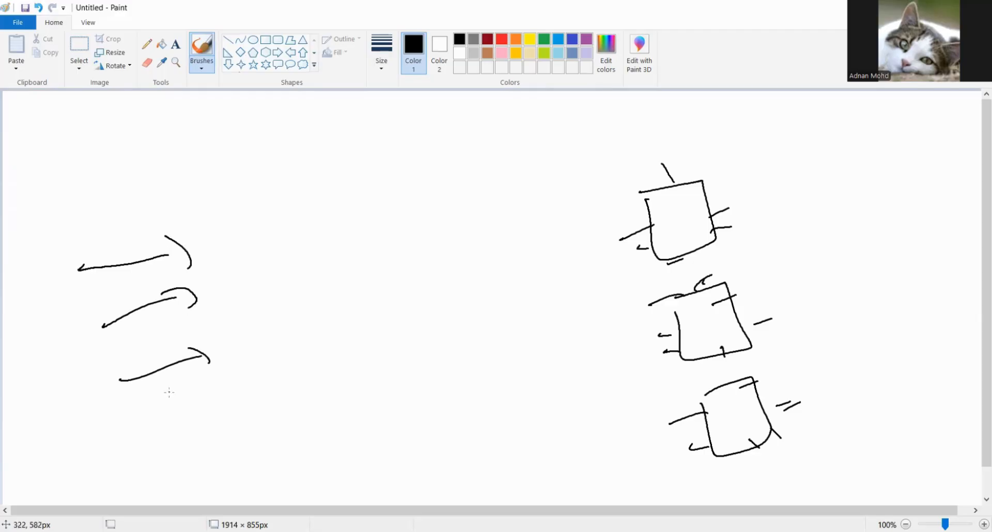
pyautogui.moveTo(169, 393); pyautogui.dragTo(178, 393)
pyautogui.moveTo(197, 399); pyautogui.dragTo(204, 395)
pyautogui.click(212, 382)
# - Handwrite the label "Full" beside the uppermost server box
pyautogui.moveTo(456, 202); pyautogui.dragTo(500, 195)
pyautogui.moveTo(731, 175); pyautogui.dragTo(734, 204)
pyautogui.moveTo(732, 179)
pyautogui.mouseDown()
pyautogui.moveTo(748, 160)
pyautogui.moveTo(778, 189)
pyautogui.mouseUp()
pyautogui.moveTo(790, 163); pyautogui.dragTo(787, 187)
pyautogui.moveTo(811, 155); pyautogui.dragTo(809, 186)
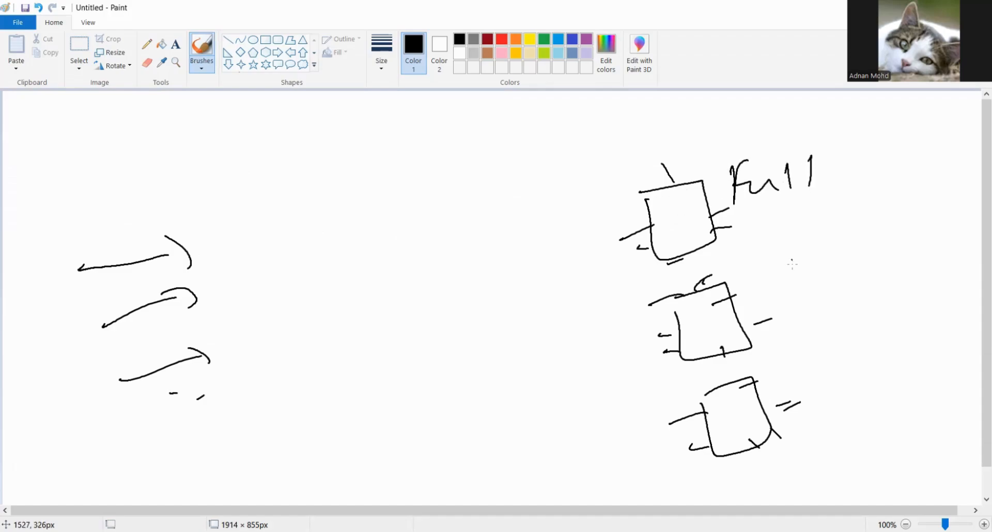
# - Handwrite the label "Full" beside the middle server box
pyautogui.moveTo(803, 299)
pyautogui.mouseDown()
pyautogui.moveTo(804, 259)
pyautogui.moveTo(815, 254)
pyautogui.mouseUp()
pyautogui.moveTo(800, 279); pyautogui.dragTo(816, 276)
pyautogui.moveTo(826, 272); pyautogui.dragTo(855, 293)
pyautogui.moveTo(871, 248); pyautogui.dragTo(872, 273)
pyautogui.moveTo(887, 252); pyautogui.dragTo(874, 290)
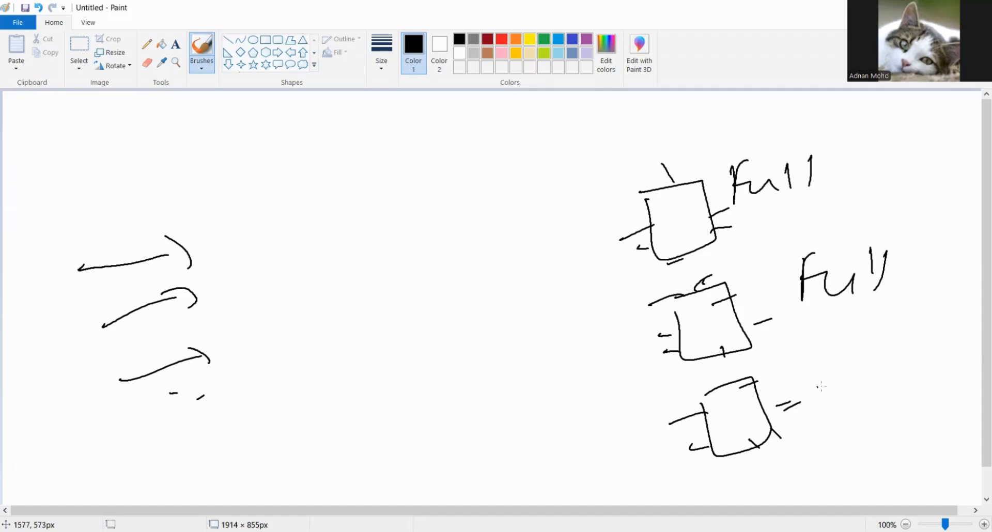
# - Handwrite the label "not full" beside the lowest server box
pyautogui.moveTo(820, 393)
pyautogui.mouseDown()
pyautogui.moveTo(827, 366)
pyautogui.moveTo(842, 387)
pyautogui.mouseUp()
pyautogui.moveTo(862, 351); pyautogui.dragTo(860, 383)
pyautogui.moveTo(890, 345); pyautogui.dragTo(883, 371)
pyautogui.moveTo(875, 369); pyautogui.dragTo(895, 362)
pyautogui.moveTo(904, 353); pyautogui.dragTo(905, 371)
pyautogui.moveTo(900, 366); pyautogui.dragTo(934, 360)
pyautogui.moveTo(933, 360); pyautogui.dragTo(958, 367)
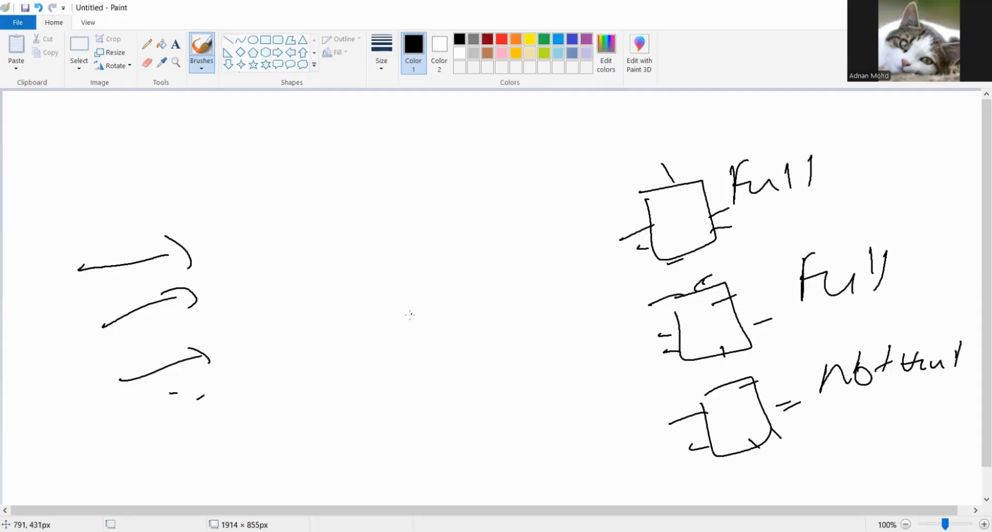
# - Draw a diamond-shaped box labelled "LB" between the request arrows and the server boxes
pyautogui.moveTo(398, 294)
pyautogui.mouseDown()
pyautogui.moveTo(408, 348)
pyautogui.moveTo(446, 281)
pyautogui.mouseUp()
pyautogui.moveTo(474, 314); pyautogui.dragTo(412, 354)
pyautogui.moveTo(411, 316)
pyautogui.mouseDown()
pyautogui.moveTo(414, 346)
pyautogui.moveTo(439, 325)
pyautogui.moveTo(428, 339)
pyautogui.mouseUp()
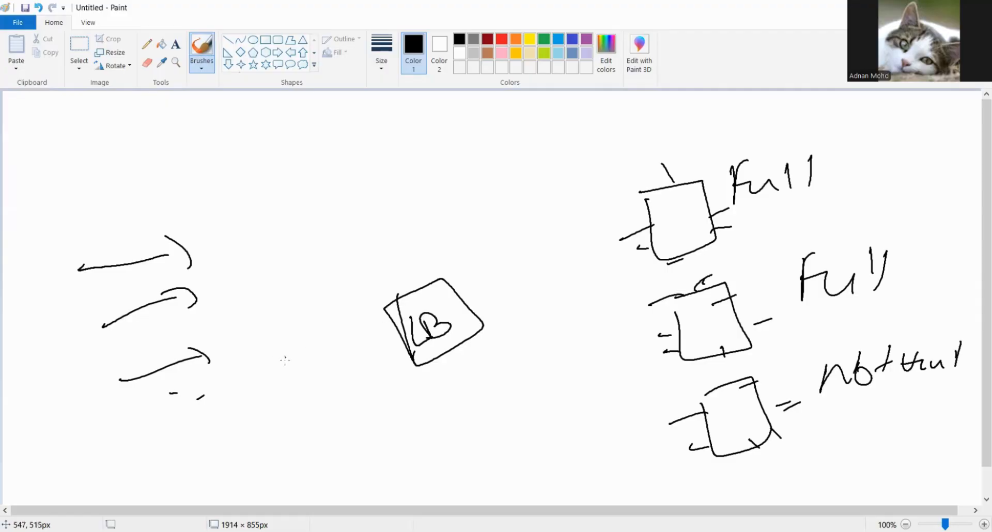
# - Draw four more arrows running from the incoming requests towards the LB box
pyautogui.moveTo(169, 380); pyautogui.dragTo(381, 332)
pyautogui.moveTo(321, 324); pyautogui.dragTo(360, 343)
pyautogui.moveTo(180, 346); pyautogui.dragTo(236, 335)
pyautogui.moveTo(289, 320); pyautogui.dragTo(320, 317)
pyautogui.moveTo(298, 307)
pyautogui.mouseDown()
pyautogui.moveTo(343, 314)
pyautogui.moveTo(328, 325)
pyautogui.mouseUp()
pyautogui.moveTo(195, 320); pyautogui.dragTo(313, 299)
pyautogui.moveTo(281, 287)
pyautogui.mouseDown()
pyautogui.moveTo(326, 294)
pyautogui.moveTo(312, 307)
pyautogui.mouseUp()
pyautogui.moveTo(221, 295)
pyautogui.mouseDown()
pyautogui.moveTo(342, 268)
pyautogui.moveTo(347, 313)
pyautogui.mouseUp()
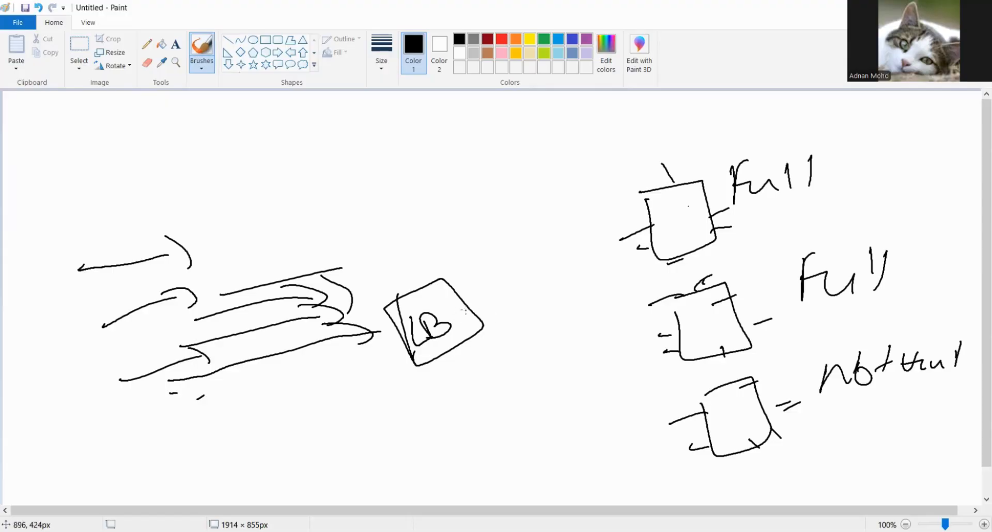
# - Draw an arrow from the LB box to the lowest server box and underline that server's "not full" label
pyautogui.moveTo(471, 312)
pyautogui.mouseDown()
pyautogui.moveTo(611, 367)
pyautogui.moveTo(719, 429)
pyautogui.mouseUp()
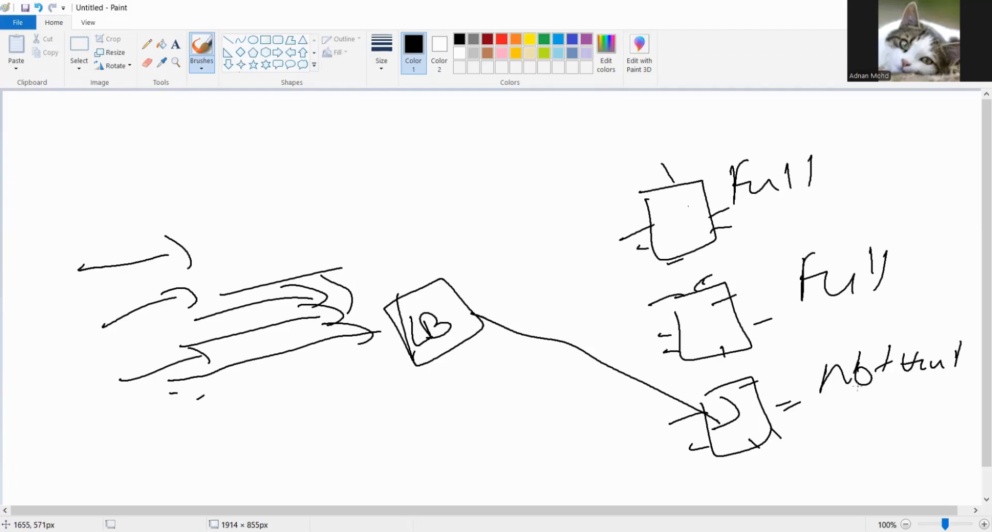
pyautogui.moveTo(857, 387); pyautogui.dragTo(949, 390)
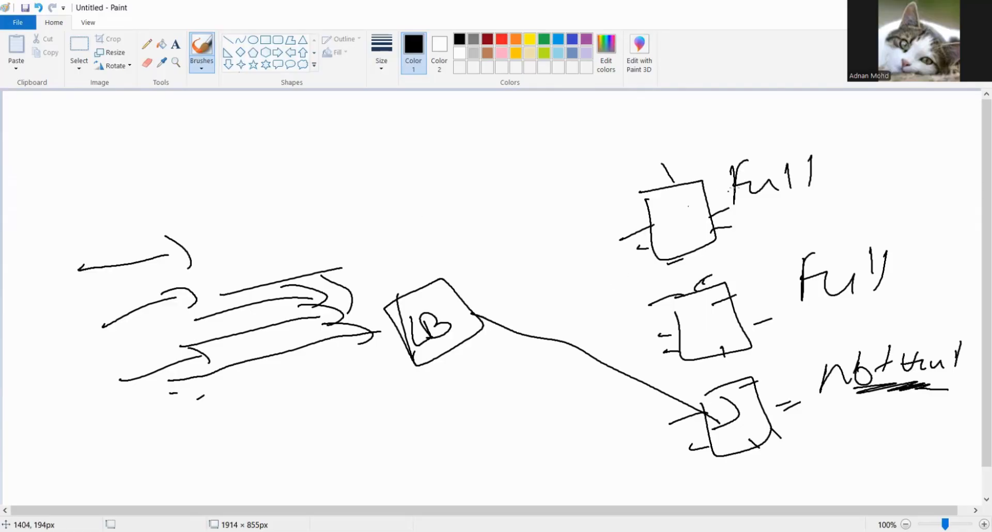
# - Cross out the uppermost server box and strike through the "Full" labels of the uppermost and middle servers
pyautogui.moveTo(734, 181)
pyautogui.mouseDown()
pyautogui.moveTo(791, 180)
pyautogui.moveTo(772, 195)
pyautogui.mouseUp()
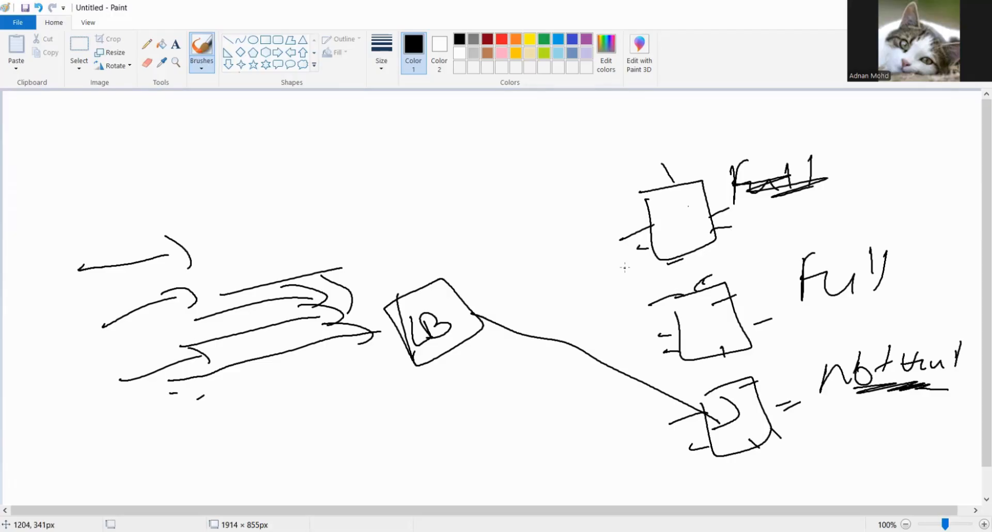
pyautogui.moveTo(623, 272); pyautogui.dragTo(726, 178)
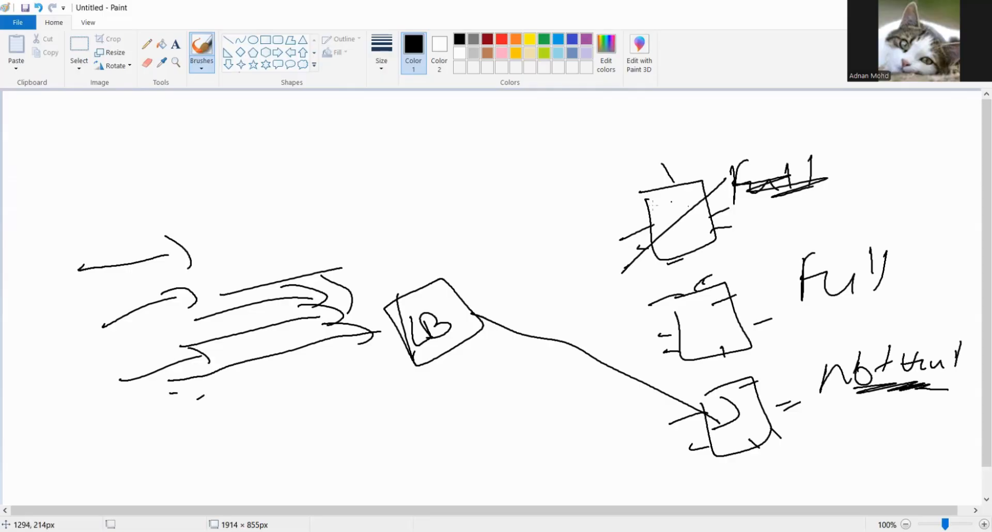
pyautogui.moveTo(628, 213); pyautogui.dragTo(711, 280)
pyautogui.moveTo(806, 270)
pyautogui.mouseDown()
pyautogui.moveTo(874, 273)
pyautogui.moveTo(870, 288)
pyautogui.mouseUp()
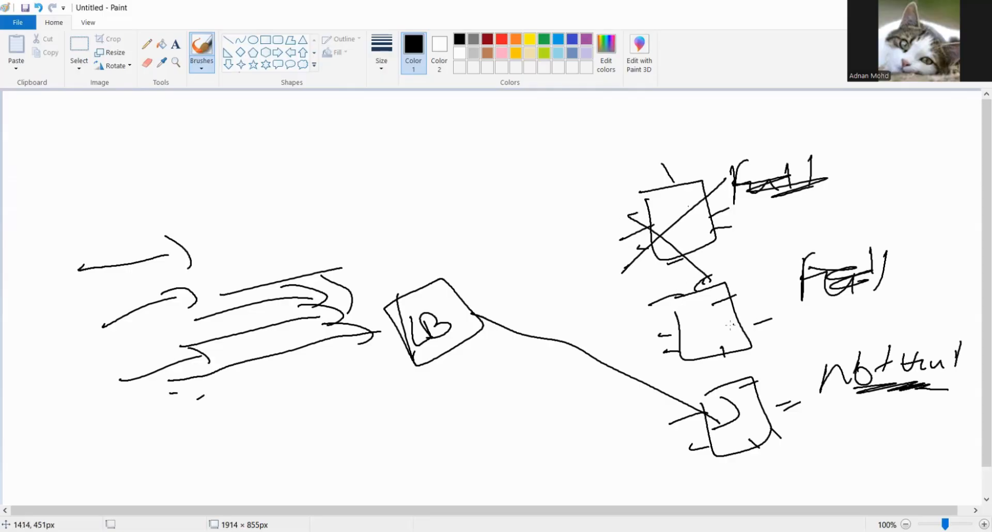
# - Handwrite the new label "Not full" beside the middle server box
pyautogui.moveTo(774, 329)
pyautogui.mouseDown()
pyautogui.moveTo(806, 309)
pyautogui.moveTo(812, 330)
pyautogui.moveTo(830, 329)
pyautogui.mouseUp()
pyautogui.moveTo(816, 316)
pyautogui.mouseDown()
pyautogui.moveTo(834, 310)
pyautogui.moveTo(850, 326)
pyautogui.mouseUp()
pyautogui.moveTo(858, 315); pyautogui.dragTo(897, 316)
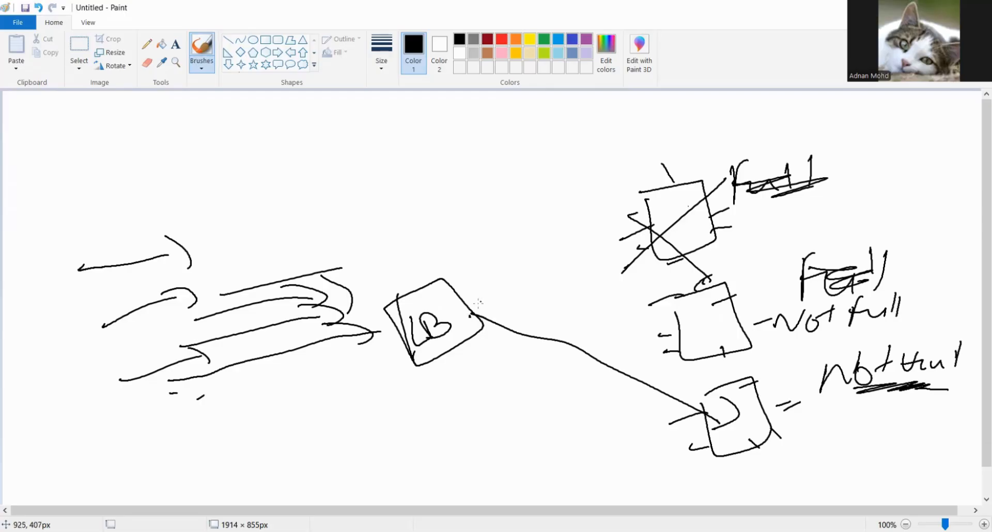
# - Draw arrows from the LB box to the middle server box, plus a short arrow heading towards the crossed-out server
pyautogui.moveTo(476, 326)
pyautogui.mouseDown()
pyautogui.moveTo(537, 312)
pyautogui.moveTo(646, 322)
pyautogui.moveTo(650, 337)
pyautogui.mouseUp()
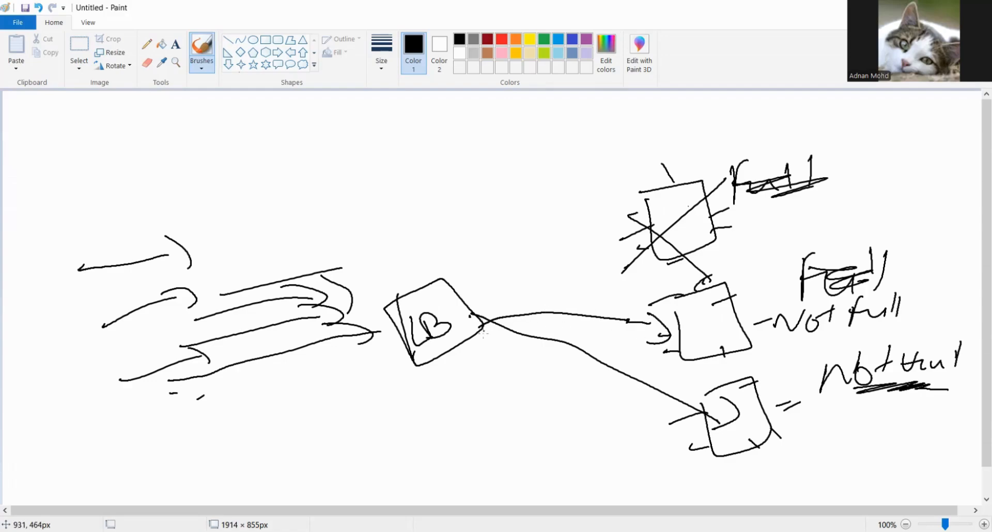
pyautogui.moveTo(479, 325)
pyautogui.mouseDown()
pyautogui.moveTo(543, 260)
pyautogui.moveTo(555, 274)
pyautogui.mouseUp()
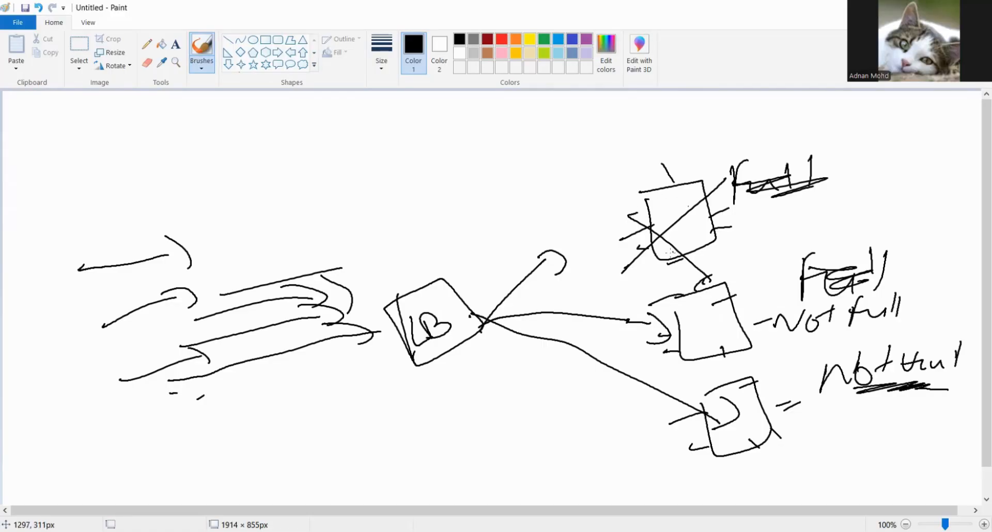
pyautogui.moveTo(562, 310)
pyautogui.mouseDown()
pyautogui.moveTo(667, 319)
pyautogui.moveTo(654, 335)
pyautogui.mouseUp()
pyautogui.click(694, 351)
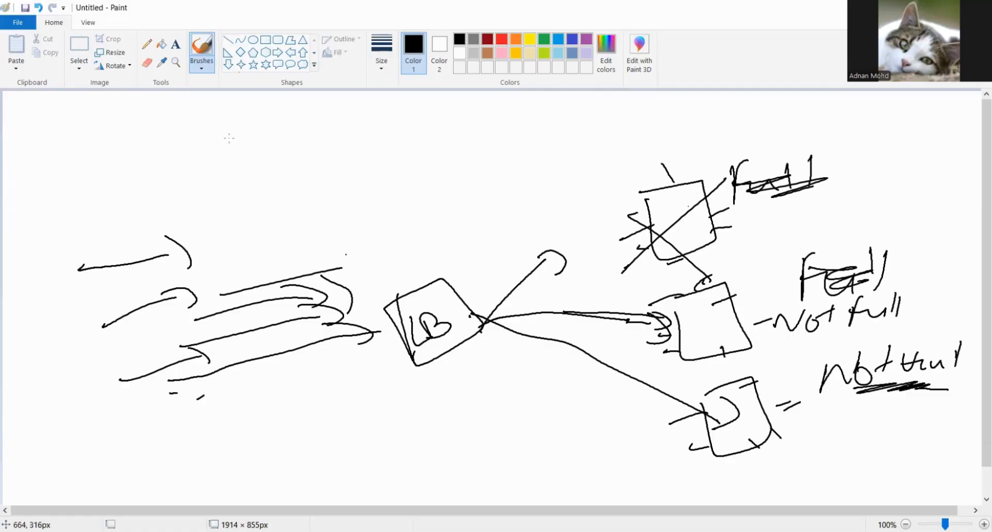
# - Start a new blank canvas, discarding the load balancer diagram without saving
pyautogui.click(18, 22)
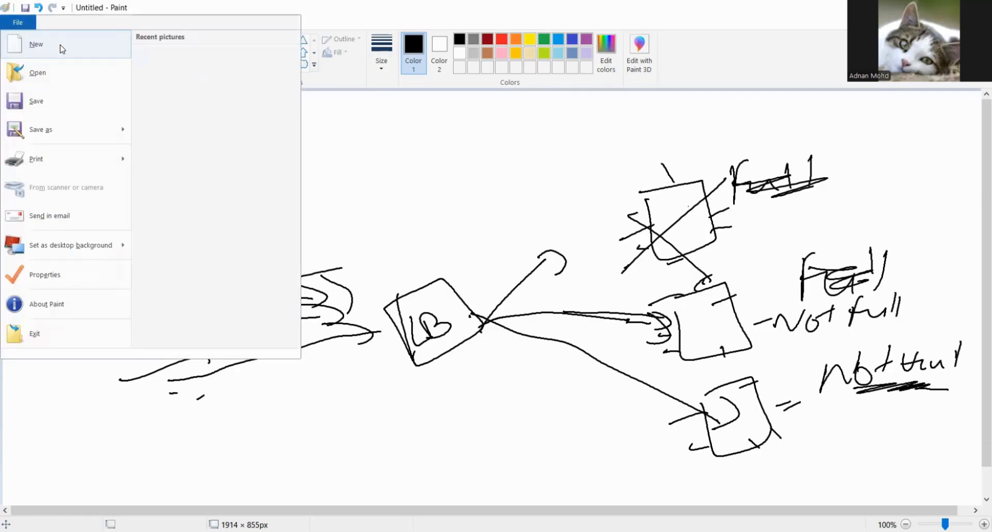
pyautogui.click(62, 48)
pyautogui.click(517, 275)
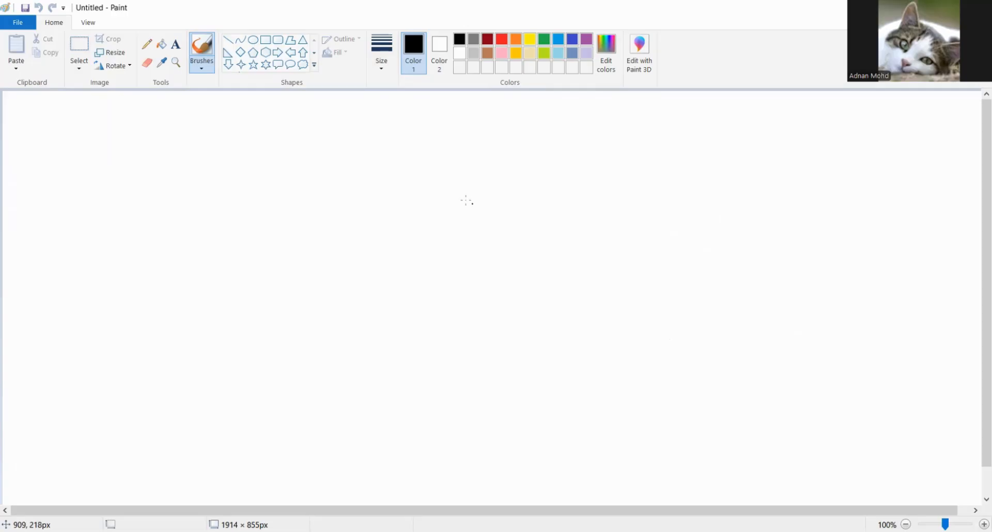
# - Draw an arrow bullet and handwrite the abbreviated word for availability, "avibity", in the upper part of the canvas
pyautogui.moveTo(448, 217)
pyautogui.mouseDown()
pyautogui.moveTo(514, 194)
pyautogui.moveTo(513, 205)
pyautogui.mouseUp()
pyautogui.moveTo(562, 184); pyautogui.dragTo(572, 196)
pyautogui.moveTo(584, 179)
pyautogui.mouseDown()
pyautogui.moveTo(607, 177)
pyautogui.moveTo(627, 193)
pyautogui.mouseUp()
pyautogui.moveTo(640, 160)
pyautogui.mouseDown()
pyautogui.moveTo(665, 188)
pyautogui.moveTo(661, 172)
pyautogui.mouseUp()
pyautogui.moveTo(699, 181); pyautogui.dragTo(706, 166)
pyautogui.moveTo(718, 145); pyautogui.dragTo(740, 165)
pyautogui.moveTo(752, 151); pyautogui.dragTo(740, 186)
# - Draw a second arrow bullet and handwrite the abbreviated word for scalability beneath the availability line
pyautogui.moveTo(535, 291); pyautogui.dragTo(580, 274)
pyautogui.moveTo(574, 263)
pyautogui.mouseDown()
pyautogui.moveTo(584, 267)
pyautogui.moveTo(578, 281)
pyautogui.mouseUp()
pyautogui.moveTo(625, 248); pyautogui.dragTo(619, 279)
pyautogui.moveTo(661, 248)
pyautogui.mouseDown()
pyautogui.moveTo(646, 253)
pyautogui.moveTo(670, 258)
pyautogui.mouseUp()
pyautogui.moveTo(674, 229)
pyautogui.mouseDown()
pyautogui.moveTo(689, 264)
pyautogui.moveTo(696, 248)
pyautogui.mouseUp()
pyautogui.moveTo(704, 243); pyautogui.dragTo(706, 256)
pyautogui.moveTo(718, 216); pyautogui.dragTo(722, 244)
pyautogui.moveTo(715, 230)
pyautogui.mouseDown()
pyautogui.moveTo(740, 241)
pyautogui.moveTo(739, 258)
pyautogui.mouseUp()
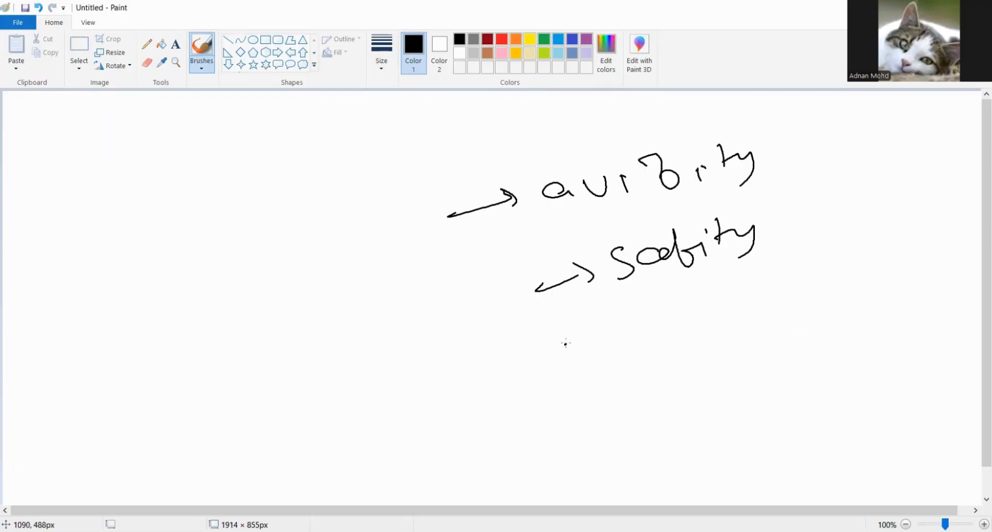
# - Draw a third arrow bullet and handwrite "fault tolerance" beneath the scalability line
pyautogui.moveTo(563, 346); pyautogui.dragTo(609, 333)
pyautogui.moveTo(604, 321)
pyautogui.mouseDown()
pyautogui.moveTo(611, 337)
pyautogui.moveTo(668, 326)
pyautogui.moveTo(670, 338)
pyautogui.mouseUp()
pyautogui.moveTo(669, 326)
pyautogui.mouseDown()
pyautogui.moveTo(687, 331)
pyautogui.moveTo(736, 312)
pyautogui.mouseUp()
pyautogui.moveTo(740, 292)
pyautogui.mouseDown()
pyautogui.moveTo(744, 321)
pyautogui.moveTo(755, 301)
pyautogui.mouseUp()
pyautogui.moveTo(778, 282); pyautogui.dragTo(780, 309)
pyautogui.moveTo(770, 296); pyautogui.dragTo(806, 294)
pyautogui.moveTo(816, 300)
pyautogui.mouseDown()
pyautogui.moveTo(824, 285)
pyautogui.moveTo(883, 292)
pyautogui.mouseUp()
pyautogui.moveTo(932, 266); pyautogui.dragTo(946, 268)
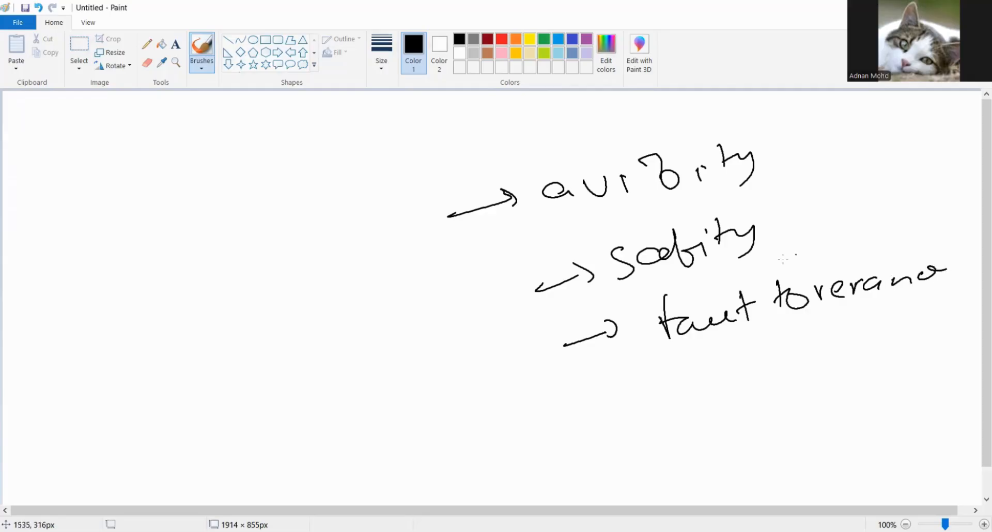
# - Handwrite the numbered heading "(1) Application load Balancer" across the upper part of the canvas
pyautogui.moveTo(319, 350); pyautogui.dragTo(328, 349)
pyautogui.moveTo(141, 202); pyautogui.dragTo(157, 243)
pyautogui.moveTo(155, 196)
pyautogui.mouseDown()
pyautogui.moveTo(182, 236)
pyautogui.moveTo(228, 185)
pyautogui.moveTo(256, 201)
pyautogui.moveTo(279, 170)
pyautogui.moveTo(326, 188)
pyautogui.moveTo(364, 178)
pyautogui.moveTo(395, 150)
pyautogui.moveTo(589, 129)
pyautogui.moveTo(597, 106)
pyautogui.moveTo(623, 138)
pyautogui.moveTo(721, 106)
pyautogui.moveTo(765, 120)
pyautogui.moveTo(787, 106)
pyautogui.moveTo(800, 124)
pyautogui.mouseUp()
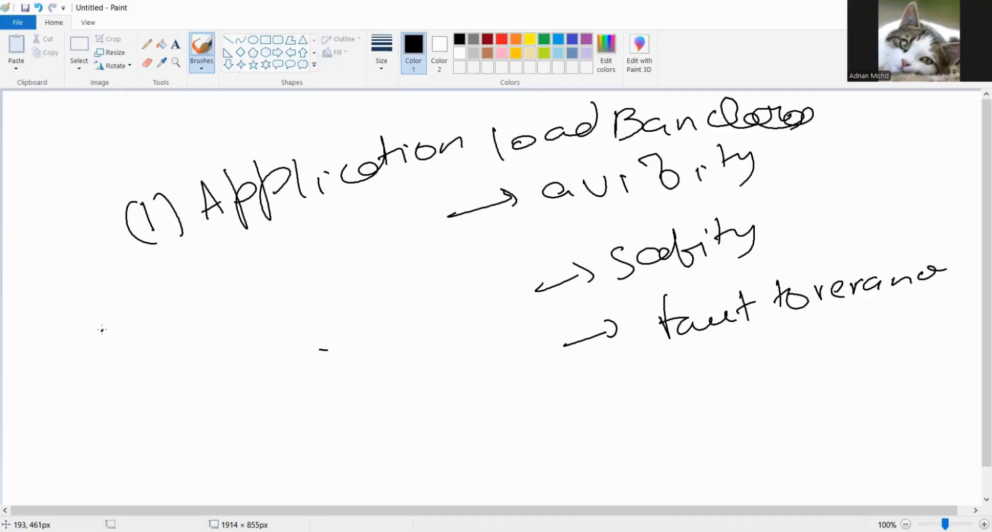
# - Add an arrow bullet with "HTTP/HTTPS" under the heading and handwrite "layer 7 of OSI model" below it
pyautogui.moveTo(102, 329); pyautogui.dragTo(151, 307)
pyautogui.moveTo(140, 299)
pyautogui.mouseDown()
pyautogui.moveTo(160, 310)
pyautogui.moveTo(144, 327)
pyautogui.mouseUp()
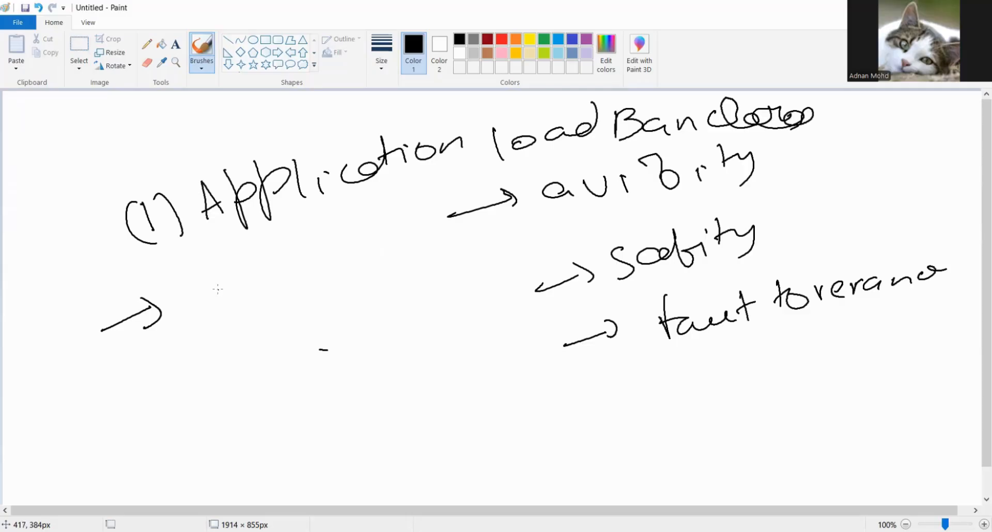
pyautogui.moveTo(218, 289)
pyautogui.mouseDown()
pyautogui.moveTo(227, 310)
pyautogui.moveTo(271, 297)
pyautogui.moveTo(277, 267)
pyautogui.moveTo(299, 282)
pyautogui.moveTo(313, 269)
pyautogui.moveTo(342, 306)
pyautogui.moveTo(418, 253)
pyautogui.moveTo(450, 246)
pyautogui.moveTo(468, 269)
pyautogui.moveTo(490, 231)
pyautogui.mouseUp()
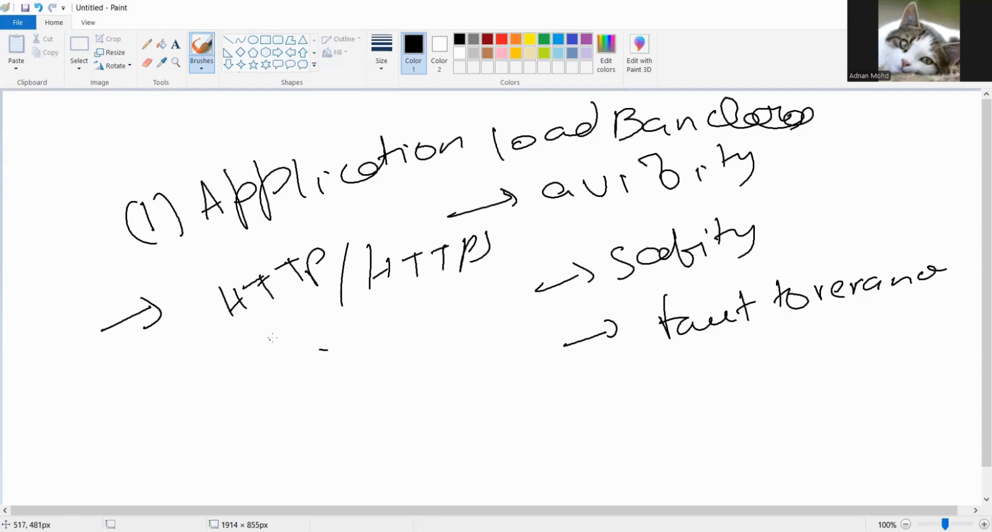
pyautogui.moveTo(273, 339); pyautogui.dragTo(293, 378)
pyautogui.moveTo(313, 343)
pyautogui.mouseDown()
pyautogui.moveTo(306, 351)
pyautogui.moveTo(428, 305)
pyautogui.moveTo(356, 398)
pyautogui.moveTo(398, 408)
pyautogui.moveTo(420, 375)
pyautogui.moveTo(457, 356)
pyautogui.moveTo(523, 365)
pyautogui.moveTo(549, 334)
pyautogui.moveTo(600, 306)
pyautogui.moveTo(624, 315)
pyautogui.mouseUp()
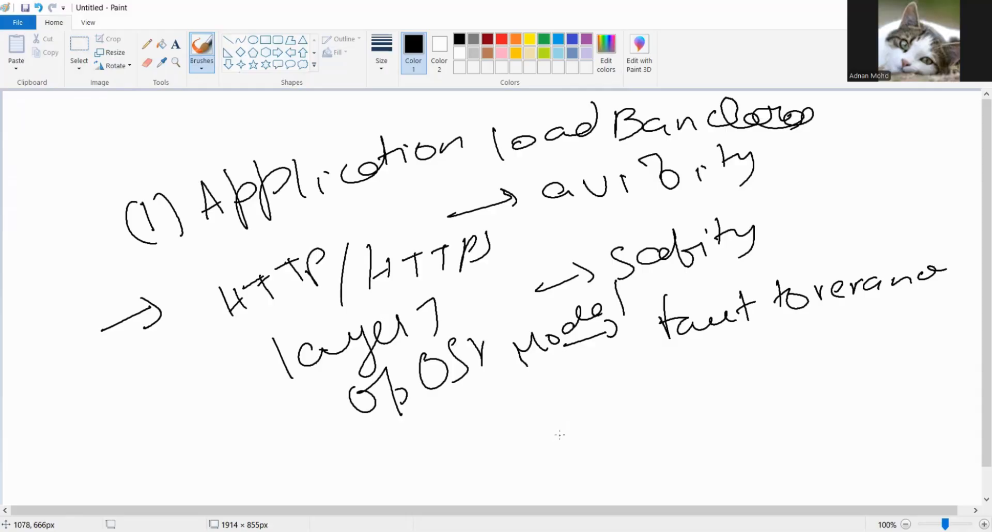
# - Handwrite the routing criteria "URL path, host, health" beneath the fault tolerance line
pyautogui.moveTo(528, 399)
pyautogui.mouseDown()
pyautogui.moveTo(555, 387)
pyautogui.moveTo(561, 421)
pyautogui.mouseUp()
pyautogui.moveTo(576, 389)
pyautogui.mouseDown()
pyautogui.moveTo(577, 418)
pyautogui.moveTo(620, 413)
pyautogui.mouseUp()
pyautogui.moveTo(620, 381)
pyautogui.mouseDown()
pyautogui.moveTo(622, 398)
pyautogui.moveTo(658, 394)
pyautogui.mouseUp()
pyautogui.moveTo(669, 357)
pyautogui.mouseDown()
pyautogui.moveTo(664, 396)
pyautogui.moveTo(674, 368)
pyautogui.mouseUp()
pyautogui.moveTo(670, 383); pyautogui.dragTo(709, 392)
pyautogui.moveTo(750, 363)
pyautogui.mouseDown()
pyautogui.moveTo(777, 388)
pyautogui.moveTo(787, 383)
pyautogui.mouseUp()
pyautogui.moveTo(798, 382)
pyautogui.mouseDown()
pyautogui.moveTo(811, 365)
pyautogui.moveTo(820, 378)
pyautogui.moveTo(808, 383)
pyautogui.mouseUp()
pyautogui.moveTo(833, 343); pyautogui.dragTo(838, 393)
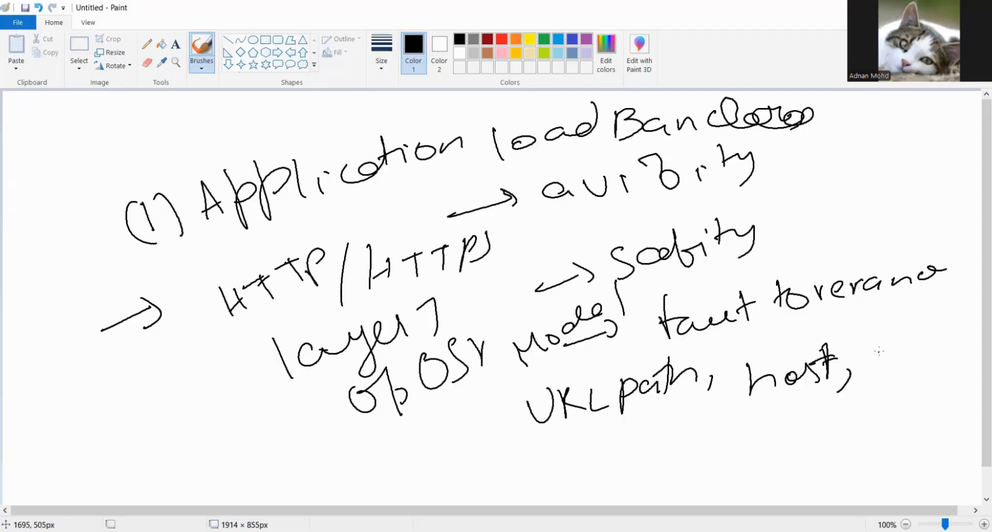
pyautogui.moveTo(876, 362)
pyautogui.mouseDown()
pyautogui.moveTo(920, 362)
pyautogui.moveTo(965, 335)
pyautogui.mouseUp()
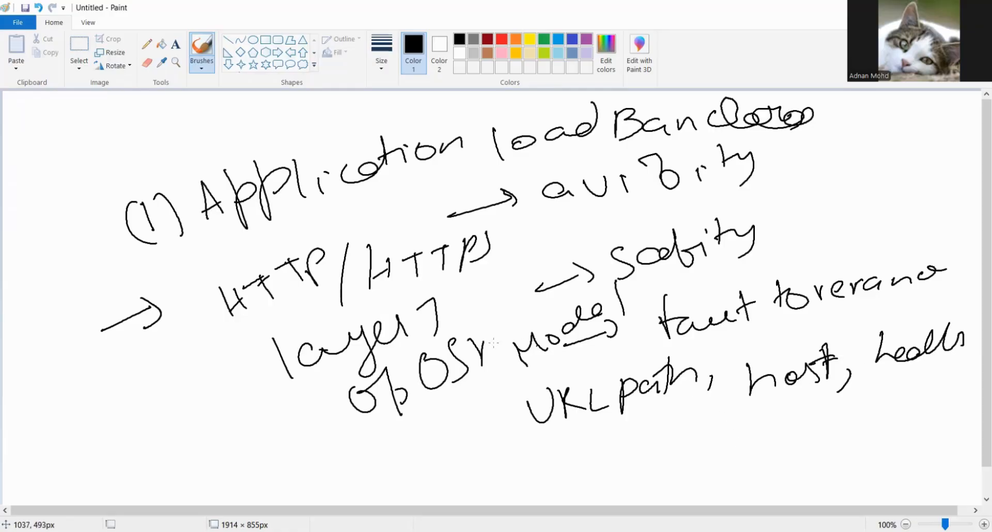
# - Handwrite "ECS, EKS" just below the OSI model note
pyautogui.click(309, 359)
pyautogui.moveTo(409, 397)
pyautogui.mouseDown()
pyautogui.moveTo(439, 422)
pyautogui.moveTo(430, 414)
pyautogui.mouseUp()
pyautogui.moveTo(445, 399)
pyautogui.mouseDown()
pyautogui.moveTo(437, 416)
pyautogui.moveTo(454, 414)
pyautogui.mouseUp()
pyautogui.moveTo(484, 383)
pyautogui.mouseDown()
pyautogui.moveTo(484, 405)
pyautogui.moveTo(507, 398)
pyautogui.moveTo(509, 385)
pyautogui.moveTo(515, 399)
pyautogui.mouseUp()
pyautogui.moveTo(523, 371); pyautogui.dragTo(538, 392)
pyautogui.moveTo(552, 362); pyautogui.dragTo(548, 384)
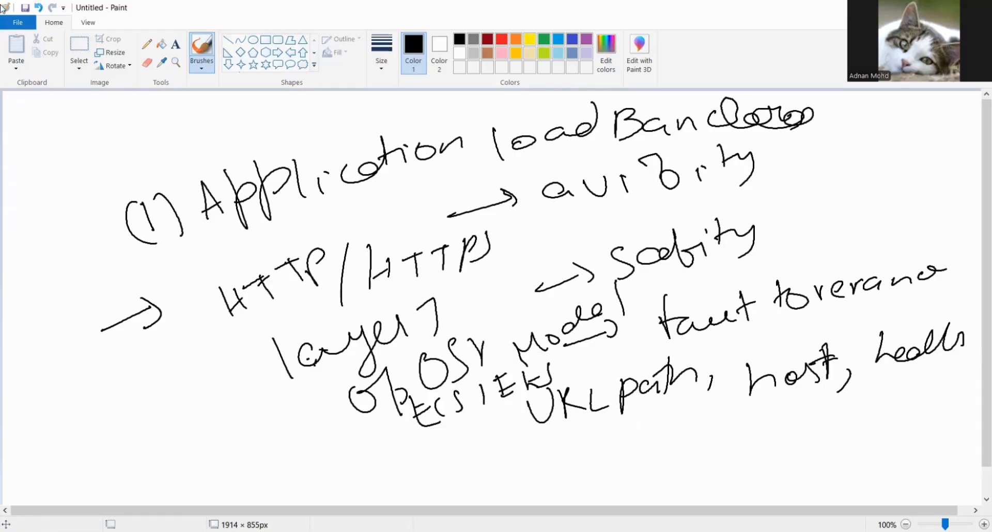
# - Start a blank canvas without saving the old notes and handwrite the underlined heading "Network load balancer" across the middle
pyautogui.click(3, 26)
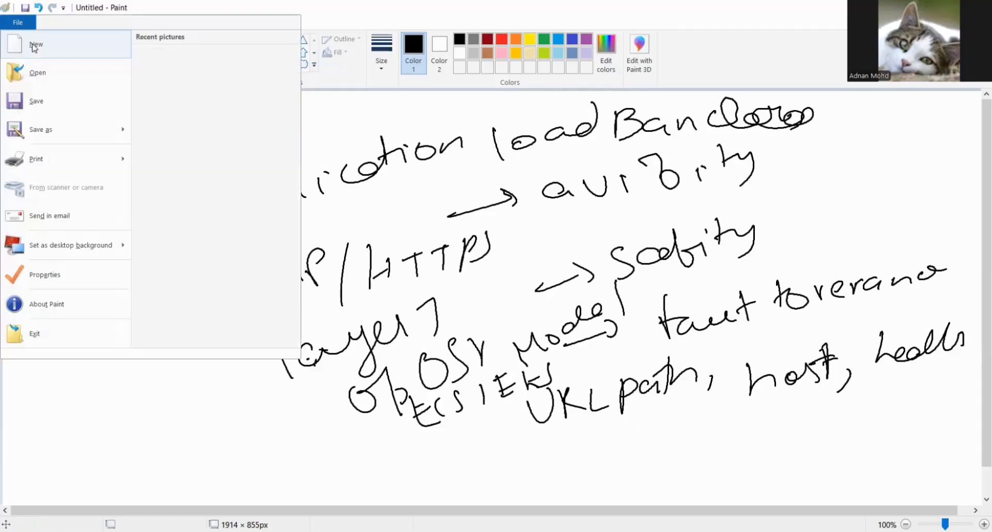
pyautogui.click(34, 47)
pyautogui.click(502, 272)
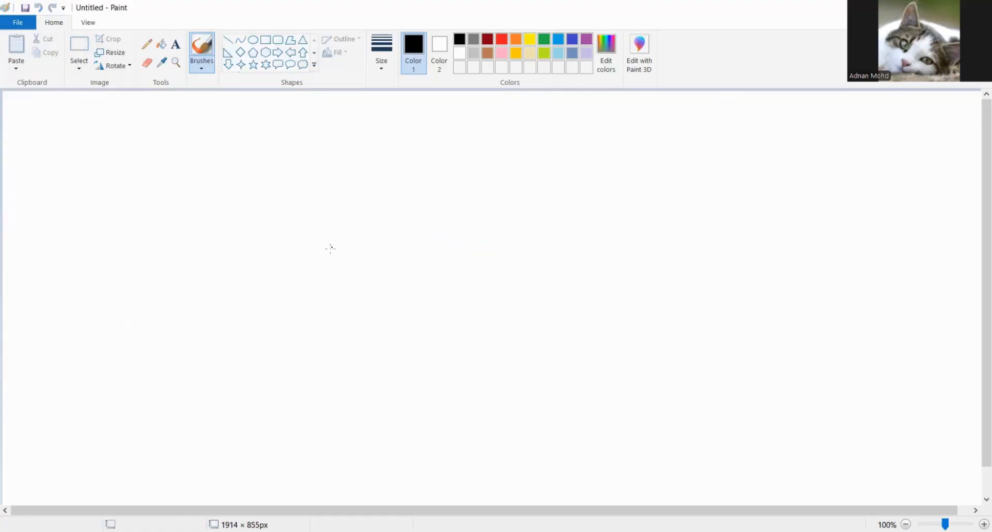
pyautogui.moveTo(323, 268)
pyautogui.mouseDown()
pyautogui.moveTo(327, 287)
pyautogui.moveTo(351, 241)
pyautogui.moveTo(394, 276)
pyautogui.moveTo(442, 239)
pyautogui.moveTo(484, 232)
pyautogui.moveTo(513, 243)
pyautogui.moveTo(538, 223)
pyautogui.moveTo(661, 217)
pyautogui.moveTo(668, 181)
pyautogui.moveTo(756, 198)
pyautogui.moveTo(796, 171)
pyautogui.moveTo(814, 186)
pyautogui.moveTo(807, 193)
pyautogui.mouseUp()
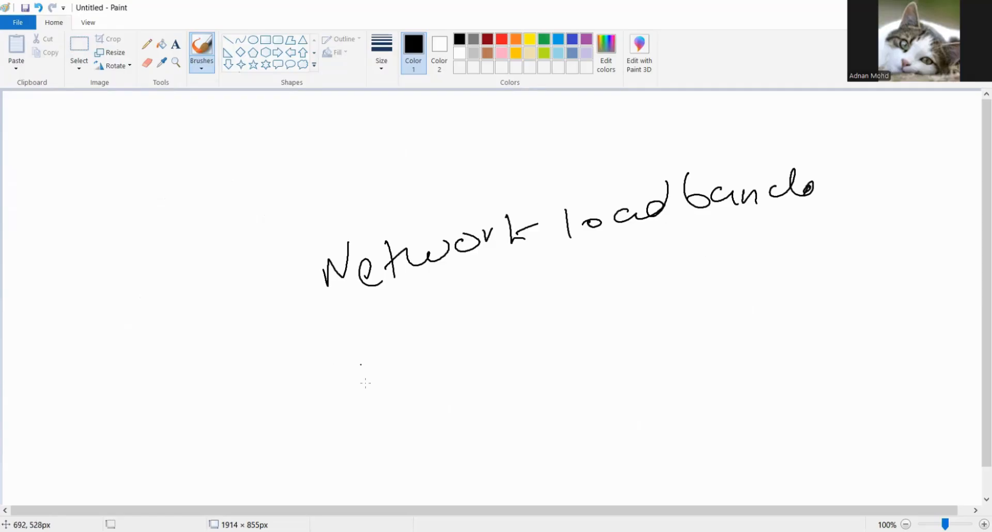
pyautogui.moveTo(354, 325); pyautogui.dragTo(802, 221)
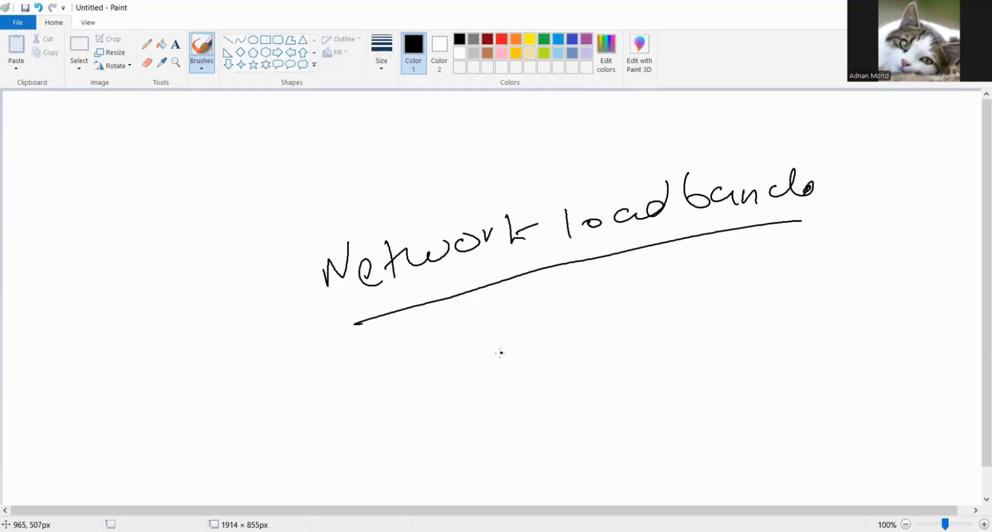
# - Handwrite the use case "Gaming service" beneath the underlined Network load balancer heading
pyautogui.moveTo(500, 353)
pyautogui.mouseDown()
pyautogui.moveTo(489, 368)
pyautogui.moveTo(552, 369)
pyautogui.moveTo(667, 323)
pyautogui.moveTo(667, 355)
pyautogui.mouseUp()
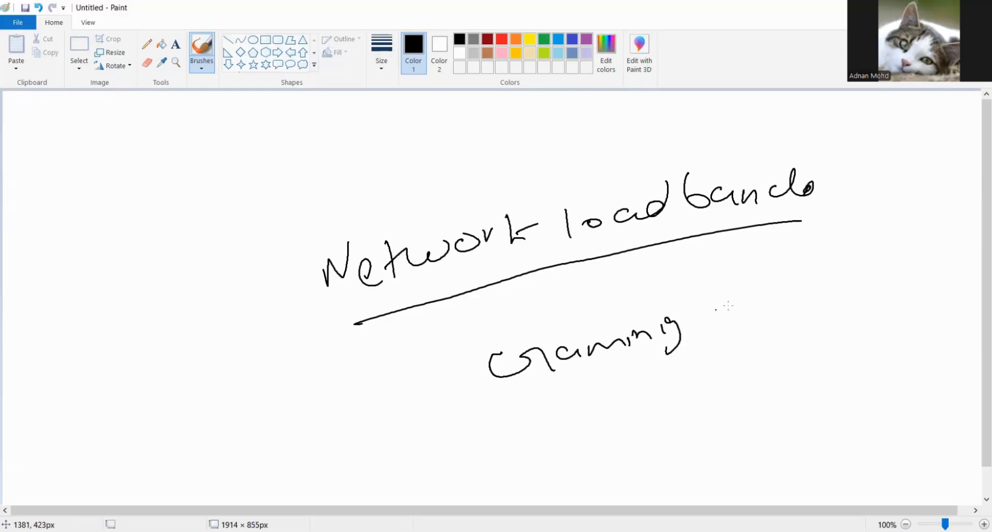
pyautogui.moveTo(723, 339)
pyautogui.mouseDown()
pyautogui.moveTo(814, 312)
pyautogui.moveTo(818, 302)
pyautogui.mouseUp()
pyautogui.moveTo(831, 289); pyautogui.dragTo(832, 305)
pyautogui.moveTo(860, 279); pyautogui.dragTo(877, 282)
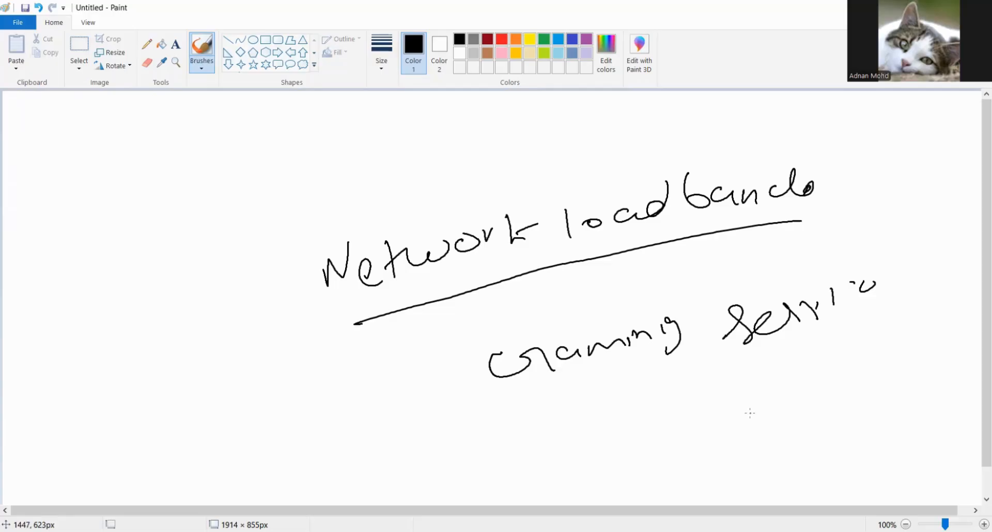
# - Discard the current drawing for a blank canvas and handwrite the heading "Gateway LB" along the upper part
pyautogui.click(9, 23)
pyautogui.click(58, 52)
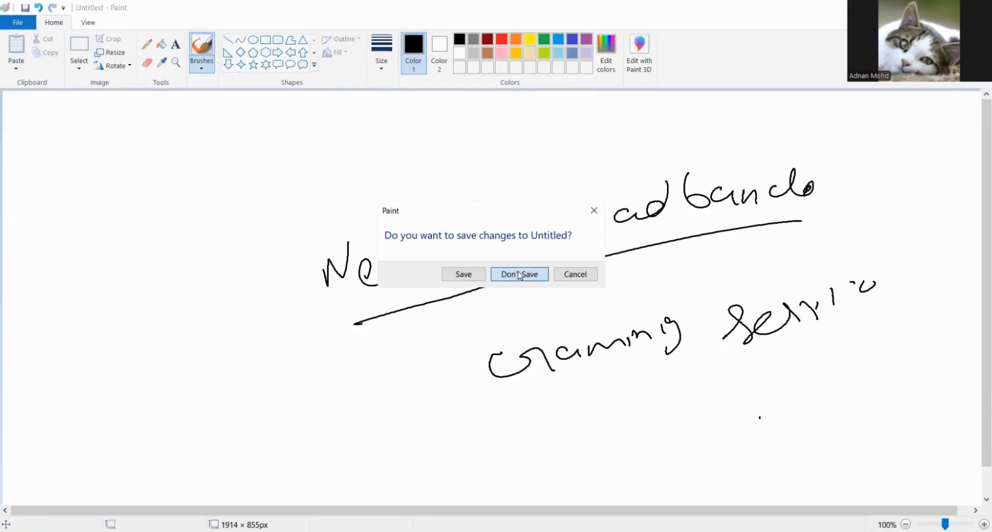
pyautogui.click(520, 275)
pyautogui.moveTo(359, 151)
pyautogui.mouseDown()
pyautogui.moveTo(391, 178)
pyautogui.moveTo(432, 170)
pyautogui.mouseUp()
pyautogui.moveTo(435, 147); pyautogui.dragTo(437, 166)
pyautogui.moveTo(426, 165); pyautogui.dragTo(439, 157)
pyautogui.moveTo(455, 167)
pyautogui.mouseDown()
pyautogui.moveTo(459, 156)
pyautogui.moveTo(467, 170)
pyautogui.mouseUp()
pyautogui.moveTo(478, 156)
pyautogui.mouseDown()
pyautogui.moveTo(564, 137)
pyautogui.moveTo(563, 164)
pyautogui.mouseUp()
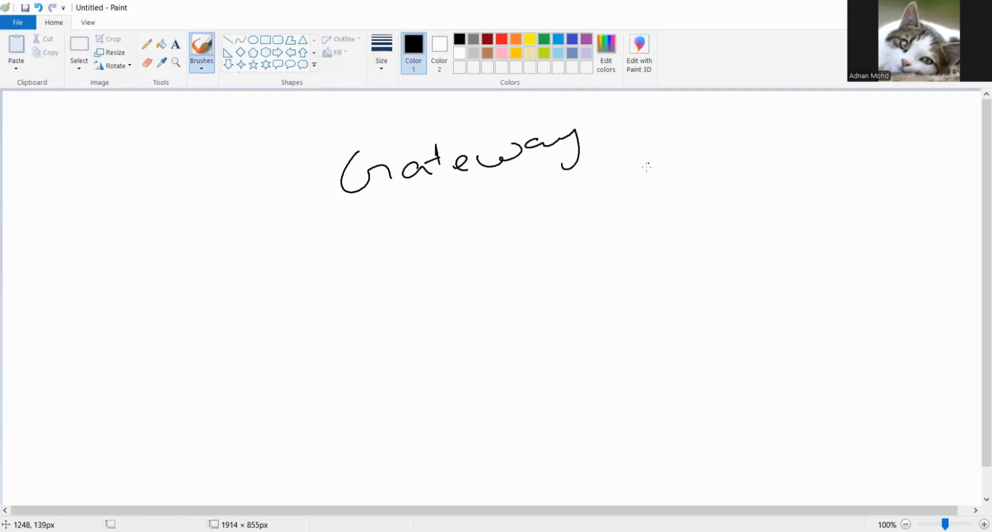
pyautogui.moveTo(638, 131); pyautogui.dragTo(670, 161)
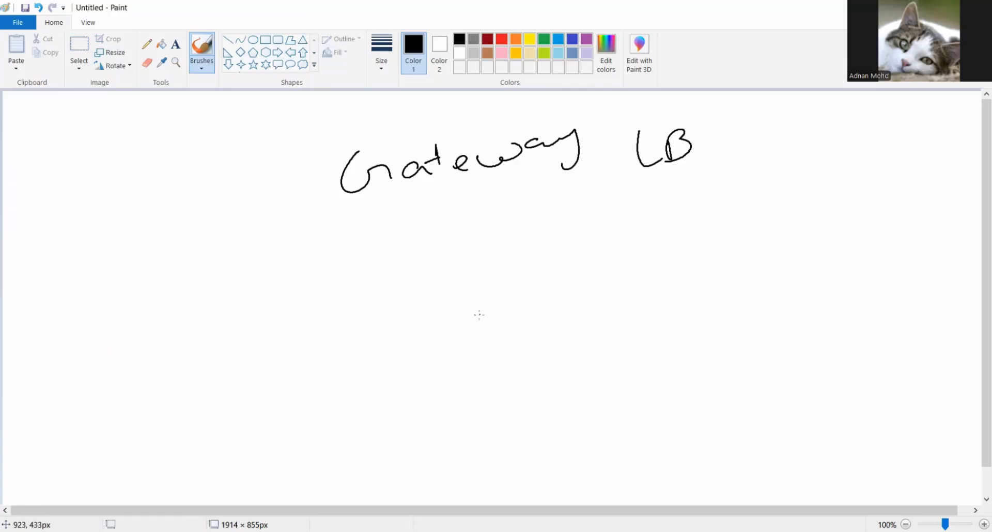
# - Handwrite "Network security" below the Gateway LB heading
pyautogui.moveTo(479, 317)
pyautogui.mouseDown()
pyautogui.moveTo(504, 313)
pyautogui.moveTo(515, 277)
pyautogui.mouseUp()
pyautogui.moveTo(526, 302); pyautogui.dragTo(560, 299)
pyautogui.moveTo(558, 267); pyautogui.dragTo(568, 302)
pyautogui.moveTo(537, 294)
pyautogui.mouseDown()
pyautogui.moveTo(603, 290)
pyautogui.moveTo(652, 256)
pyautogui.moveTo(672, 269)
pyautogui.mouseUp()
pyautogui.moveTo(667, 271)
pyautogui.mouseDown()
pyautogui.moveTo(678, 251)
pyautogui.moveTo(692, 273)
pyautogui.mouseUp()
pyautogui.moveTo(718, 249); pyautogui.dragTo(695, 269)
pyautogui.moveTo(736, 265)
pyautogui.mouseDown()
pyautogui.moveTo(749, 246)
pyautogui.moveTo(775, 243)
pyautogui.moveTo(778, 253)
pyautogui.mouseUp()
pyautogui.moveTo(796, 238)
pyautogui.mouseDown()
pyautogui.moveTo(816, 248)
pyautogui.moveTo(847, 232)
pyautogui.moveTo(853, 247)
pyautogui.mouseUp()
pyautogui.click(851, 223)
pyautogui.moveTo(879, 206)
pyautogui.mouseDown()
pyautogui.moveTo(873, 238)
pyautogui.moveTo(885, 220)
pyautogui.mouseUp()
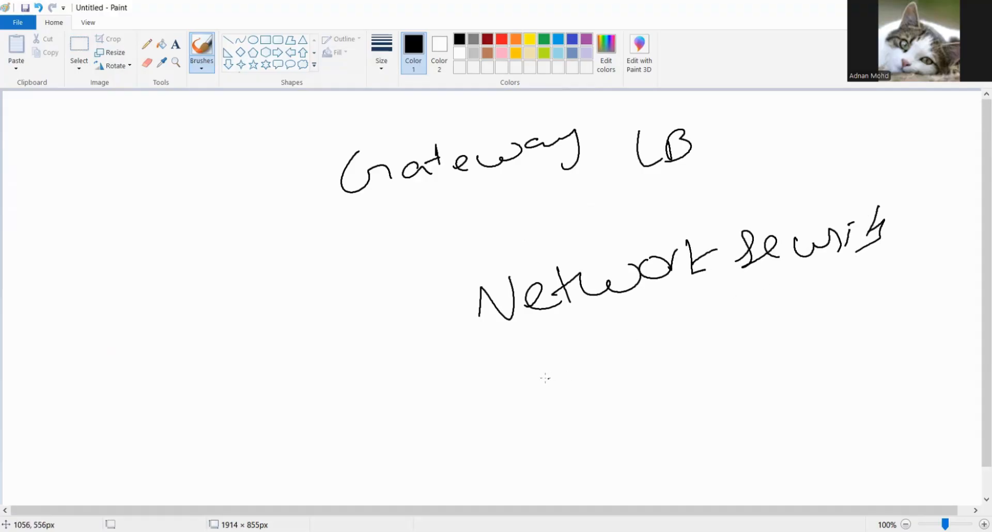
# - Handwrite "traffic inspection" beneath the network security line
pyautogui.moveTo(538, 369)
pyautogui.mouseDown()
pyautogui.moveTo(540, 401)
pyautogui.moveTo(556, 382)
pyautogui.mouseUp()
pyautogui.moveTo(561, 385); pyautogui.dragTo(577, 380)
pyautogui.moveTo(602, 373)
pyautogui.mouseDown()
pyautogui.moveTo(594, 378)
pyautogui.moveTo(624, 397)
pyautogui.moveTo(646, 362)
pyautogui.moveTo(687, 371)
pyautogui.mouseUp()
pyautogui.moveTo(721, 351)
pyautogui.mouseDown()
pyautogui.moveTo(714, 364)
pyautogui.moveTo(758, 354)
pyautogui.moveTo(748, 358)
pyautogui.mouseUp()
pyautogui.click(720, 343)
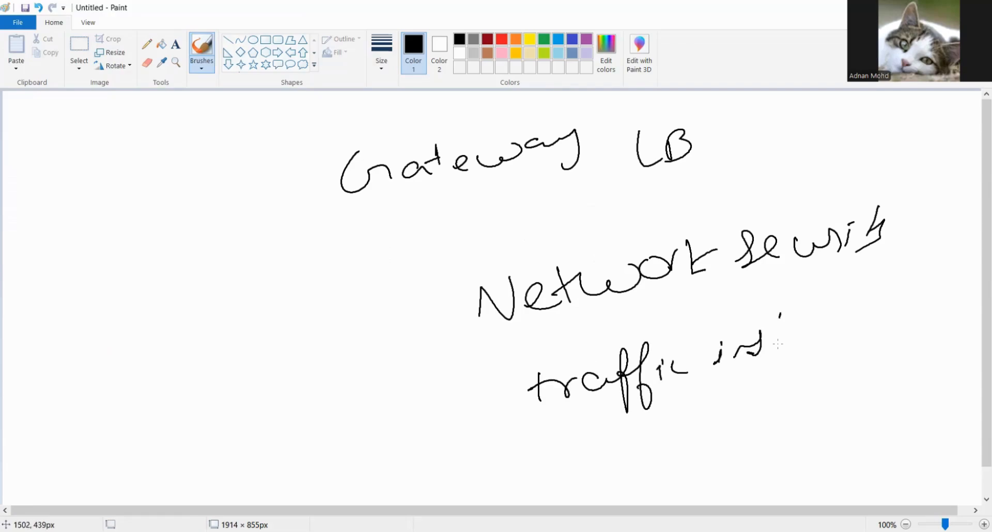
pyautogui.moveTo(791, 311); pyautogui.dragTo(769, 371)
pyautogui.moveTo(788, 341); pyautogui.dragTo(843, 331)
pyautogui.moveTo(847, 308)
pyautogui.mouseDown()
pyautogui.moveTo(872, 336)
pyautogui.moveTo(881, 320)
pyautogui.mouseUp()
pyautogui.moveTo(892, 316); pyautogui.dragTo(921, 327)
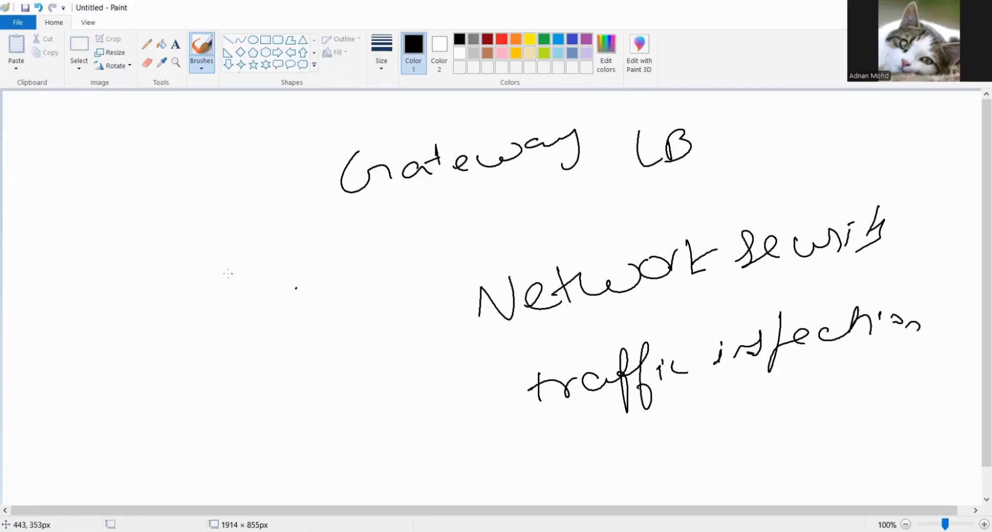
# - Handwrite "Fi" and "layer 3 of OSI model" beside the network security note, under the Gateway LB heading
pyautogui.moveTo(228, 253)
pyautogui.mouseDown()
pyautogui.moveTo(225, 288)
pyautogui.moveTo(239, 257)
pyautogui.mouseUp()
pyautogui.moveTo(230, 279); pyautogui.dragTo(281, 277)
pyautogui.moveTo(261, 335)
pyautogui.mouseDown()
pyautogui.moveTo(277, 347)
pyautogui.moveTo(336, 341)
pyautogui.mouseUp()
pyautogui.moveTo(365, 305)
pyautogui.mouseDown()
pyautogui.moveTo(406, 284)
pyautogui.moveTo(428, 310)
pyautogui.moveTo(468, 248)
pyautogui.moveTo(500, 254)
pyautogui.moveTo(610, 206)
pyautogui.mouseUp()
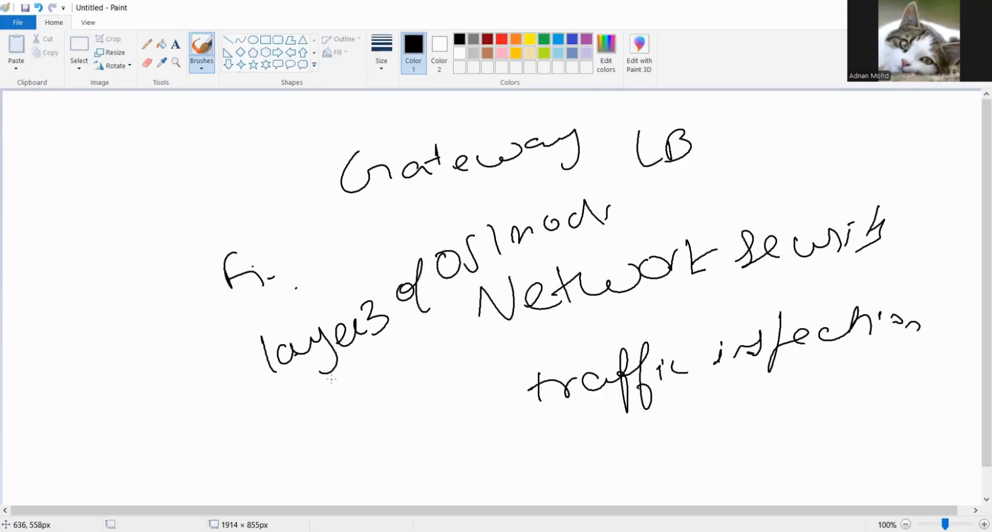
# - Start a blank canvas without saving the Gateway LB notes and handwrite "autoscaling" near the middle
pyautogui.click(20, 23)
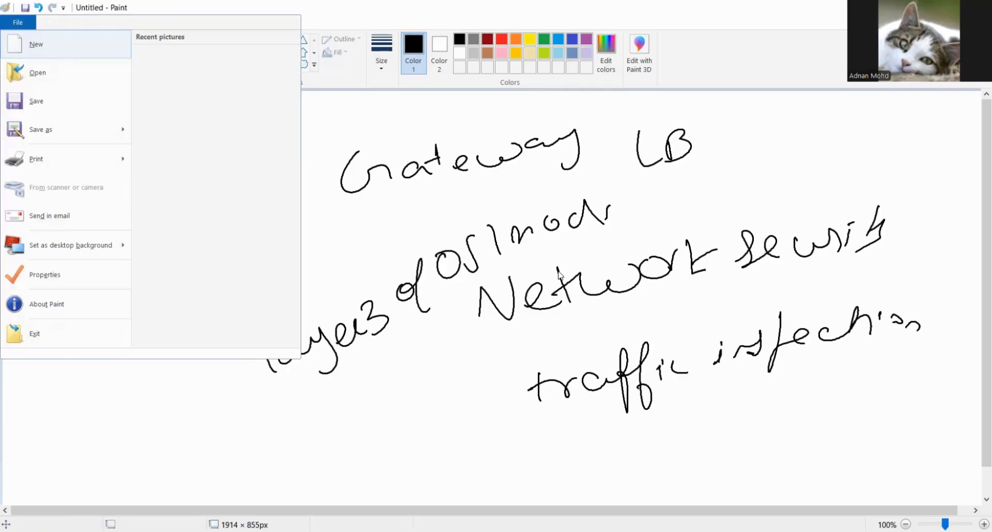
pyautogui.click(68, 45)
pyautogui.click(542, 274)
pyautogui.moveTo(385, 235)
pyautogui.mouseDown()
pyautogui.moveTo(388, 259)
pyautogui.moveTo(425, 256)
pyautogui.mouseUp()
pyautogui.moveTo(423, 217)
pyautogui.mouseDown()
pyautogui.moveTo(430, 242)
pyautogui.moveTo(465, 230)
pyautogui.mouseUp()
pyautogui.moveTo(494, 208); pyautogui.dragTo(488, 242)
pyautogui.moveTo(537, 217)
pyautogui.mouseDown()
pyautogui.moveTo(597, 229)
pyautogui.moveTo(614, 210)
pyautogui.moveTo(630, 242)
pyautogui.mouseUp()
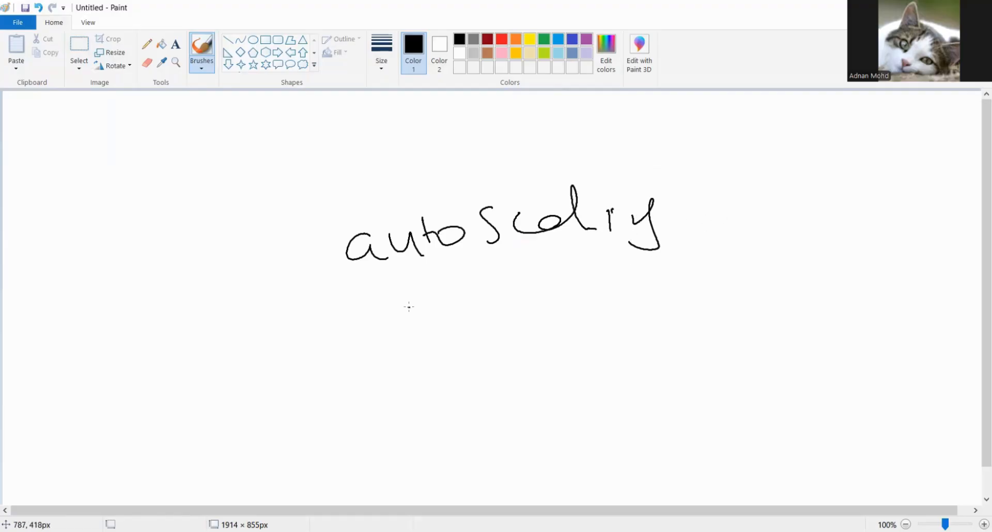
# - Handwrite "health checks to" below autoscaling, striking out the miswritten first word
pyautogui.moveTo(406, 309); pyautogui.dragTo(424, 331)
pyautogui.moveTo(439, 288); pyautogui.dragTo(434, 320)
pyautogui.moveTo(423, 318)
pyautogui.mouseDown()
pyautogui.moveTo(451, 309)
pyautogui.moveTo(478, 316)
pyautogui.mouseUp()
pyautogui.moveTo(522, 292); pyautogui.dragTo(519, 309)
pyautogui.moveTo(541, 286); pyautogui.dragTo(544, 305)
pyautogui.moveTo(438, 333); pyautogui.dragTo(532, 293)
pyautogui.moveTo(558, 282)
pyautogui.mouseDown()
pyautogui.moveTo(564, 320)
pyautogui.moveTo(609, 296)
pyautogui.mouseUp()
pyautogui.moveTo(620, 283)
pyautogui.mouseDown()
pyautogui.moveTo(699, 284)
pyautogui.moveTo(795, 256)
pyautogui.mouseUp()
pyautogui.moveTo(821, 222)
pyautogui.mouseDown()
pyautogui.moveTo(848, 247)
pyautogui.moveTo(828, 258)
pyautogui.mouseUp()
pyautogui.moveTo(775, 283)
pyautogui.mouseDown()
pyautogui.moveTo(760, 320)
pyautogui.moveTo(791, 295)
pyautogui.mouseUp()
pyautogui.moveTo(781, 293); pyautogui.dragTo(807, 305)
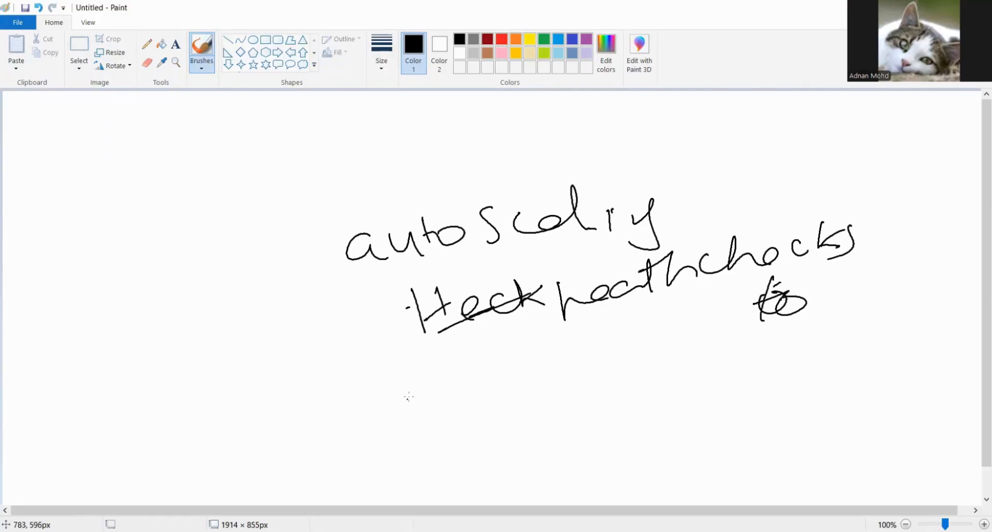
# - Handwrite "high availability" beneath the health checks line
pyautogui.moveTo(442, 394); pyautogui.dragTo(476, 398)
pyautogui.moveTo(467, 358); pyautogui.dragTo(500, 399)
pyautogui.moveTo(505, 377); pyautogui.dragTo(508, 399)
pyautogui.moveTo(537, 369); pyautogui.dragTo(532, 421)
pyautogui.moveTo(549, 361); pyautogui.dragTo(573, 388)
pyautogui.moveTo(654, 356)
pyautogui.mouseDown()
pyautogui.moveTo(641, 362)
pyautogui.moveTo(686, 362)
pyautogui.moveTo(692, 375)
pyautogui.mouseUp()
pyautogui.click(708, 334)
pyautogui.moveTo(707, 333); pyautogui.dragTo(723, 361)
pyautogui.moveTo(731, 345)
pyautogui.mouseDown()
pyautogui.moveTo(733, 363)
pyautogui.moveTo(744, 340)
pyautogui.mouseUp()
pyautogui.moveTo(750, 323)
pyautogui.mouseDown()
pyautogui.moveTo(772, 350)
pyautogui.moveTo(758, 369)
pyautogui.mouseUp()
pyautogui.click(600, 396)
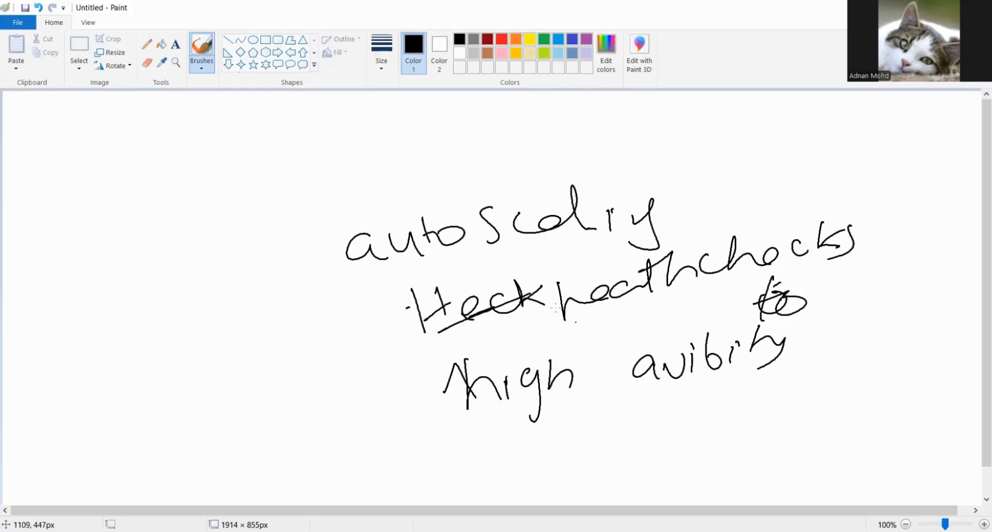
pyautogui.moveTo(302, 224); pyautogui.dragTo(304, 232)
pyautogui.moveTo(236, 149); pyautogui.dragTo(283, 137)
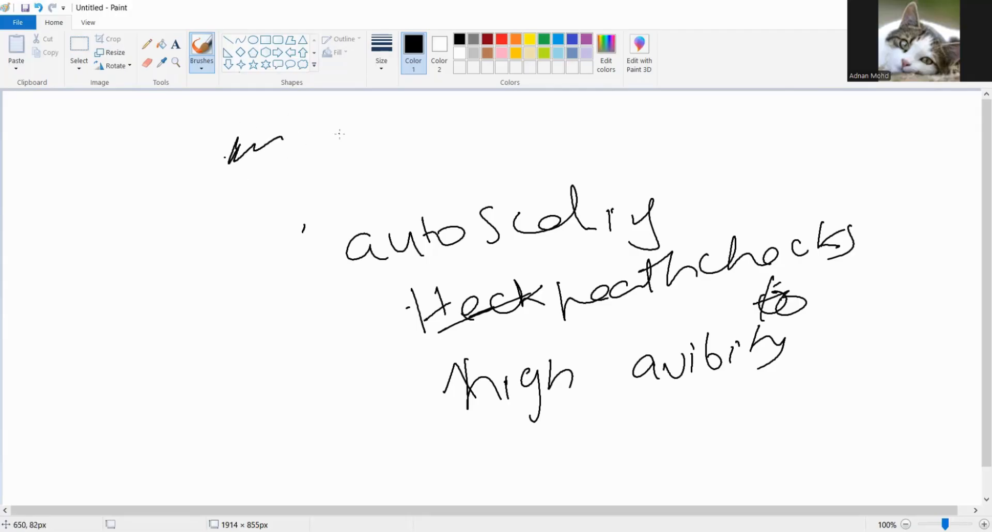
pyautogui.click(388, 171)
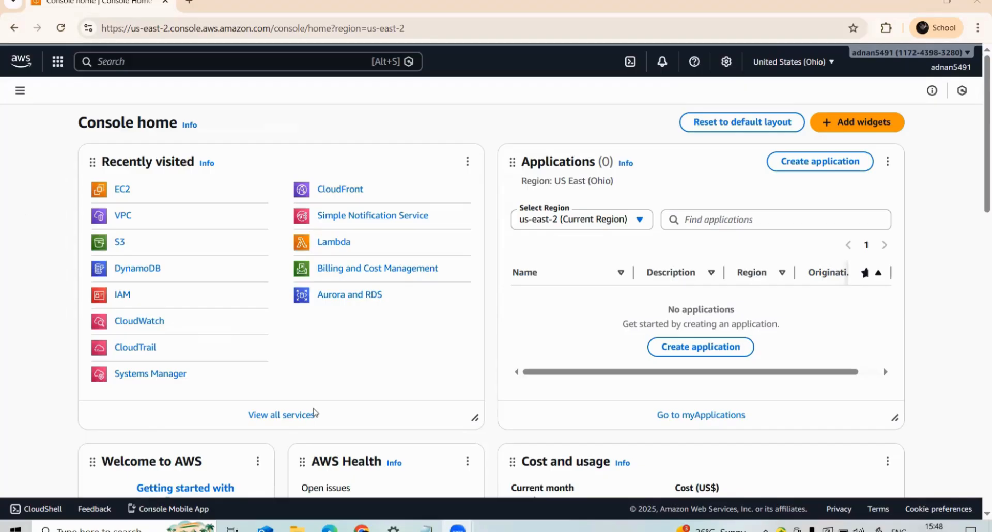
# - In the AWS console, open EC2, start launching a new instance and name it EC2-1
pyautogui.click(124, 195)
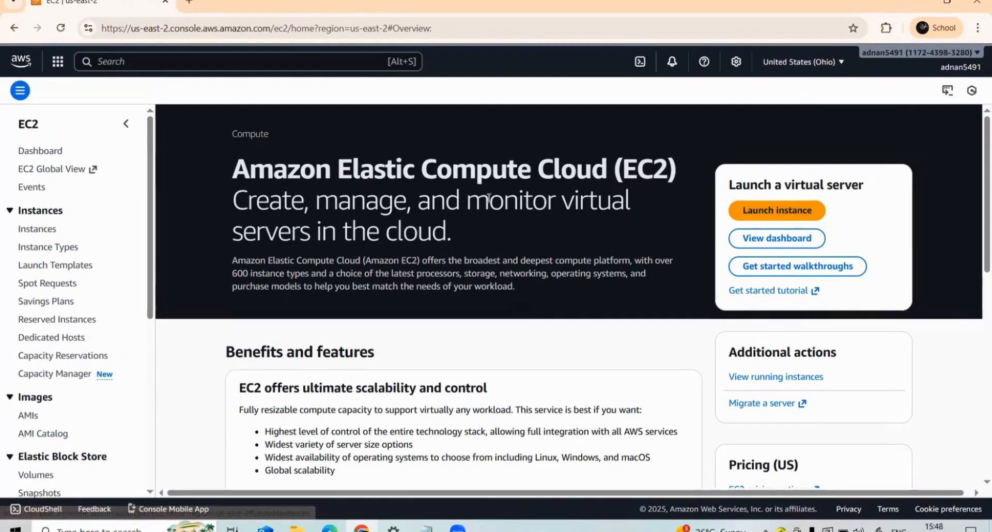
pyautogui.click(763, 218)
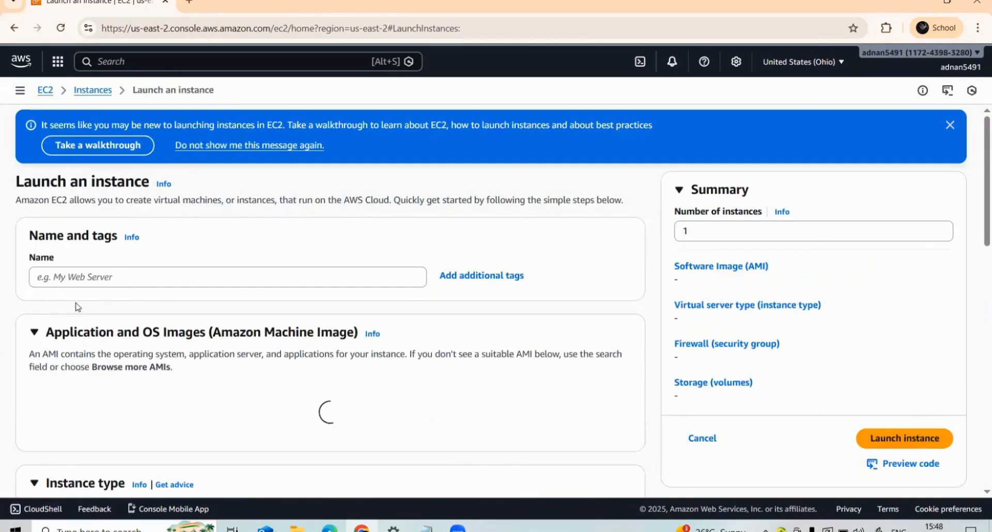
pyautogui.click(75, 275)
pyautogui.write('ec')
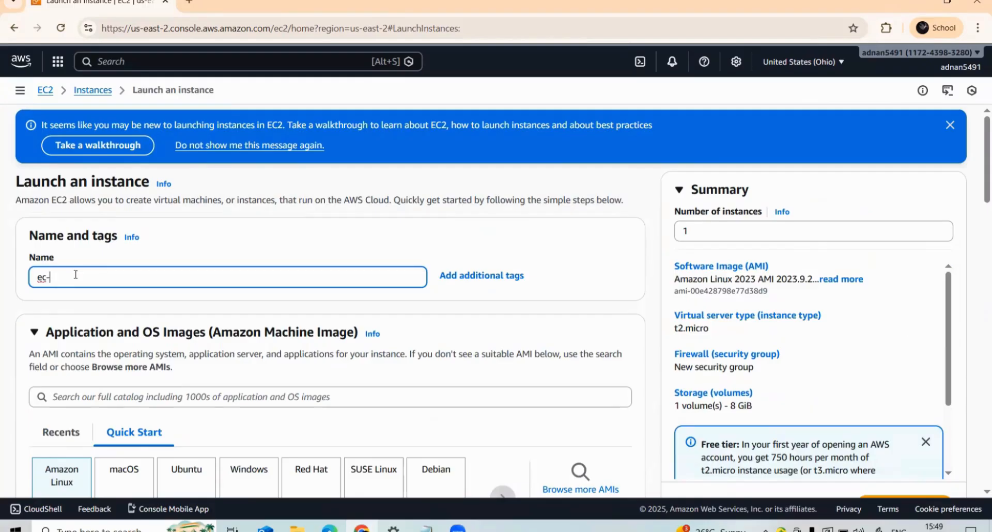
pyautogui.write('EC2')
# - Keep Amazon Linux and t2.micro for the instance and choose to proceed without a key pair
pyautogui.scroll(-3, 102, 323)
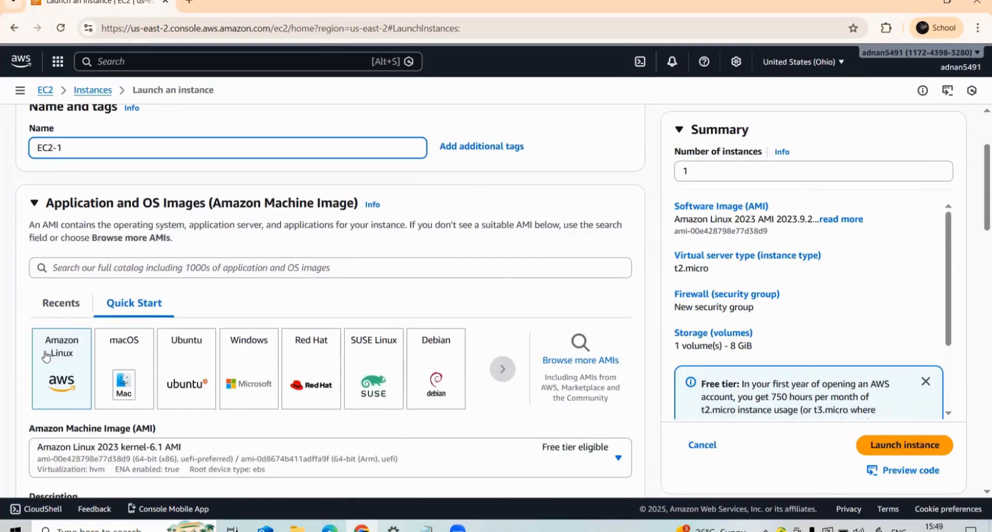
pyautogui.scroll(-4, 66, 356)
pyautogui.scroll(-4, 68, 195)
pyautogui.scroll(-3, 69, 194)
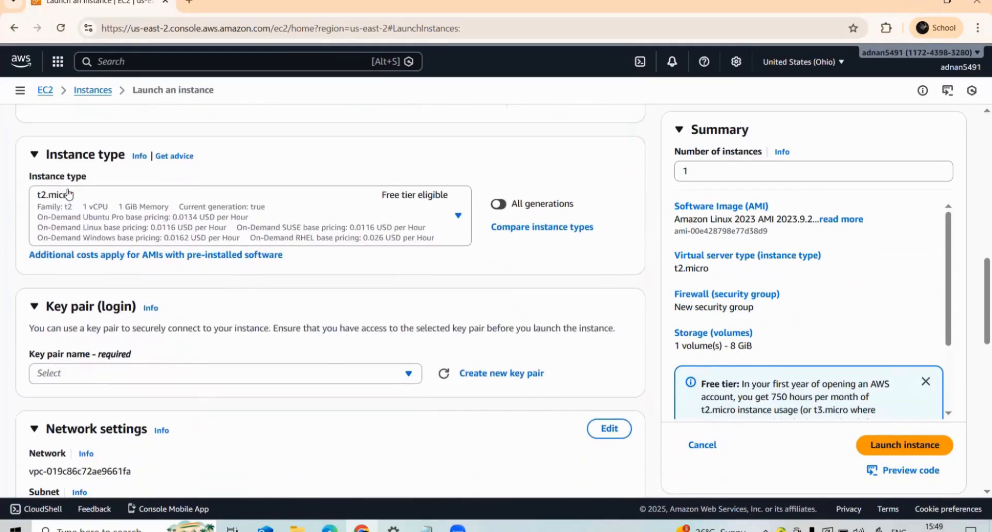
pyautogui.click(384, 376)
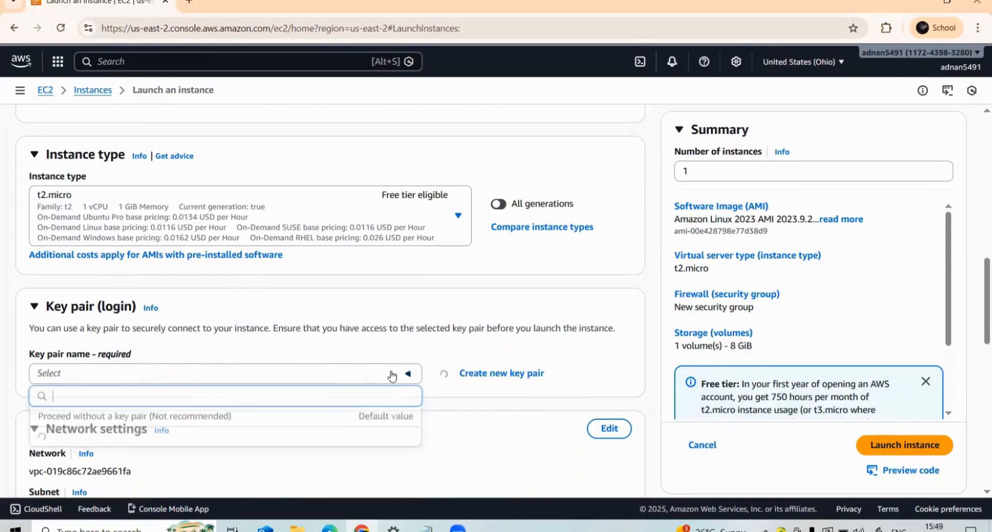
pyautogui.scroll(-1, 106, 439)
pyautogui.scroll(2, 91, 402)
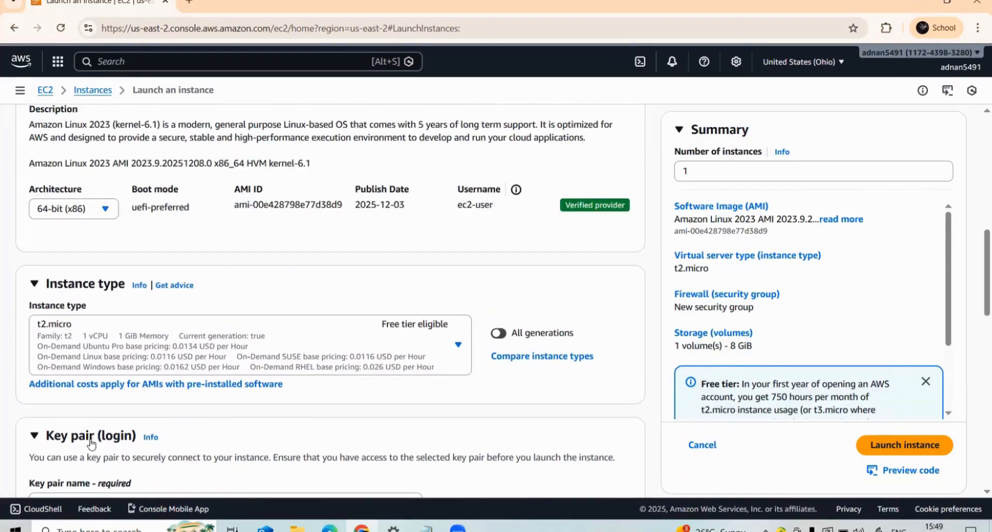
pyautogui.scroll(-4, 92, 439)
pyautogui.scroll(2, 93, 406)
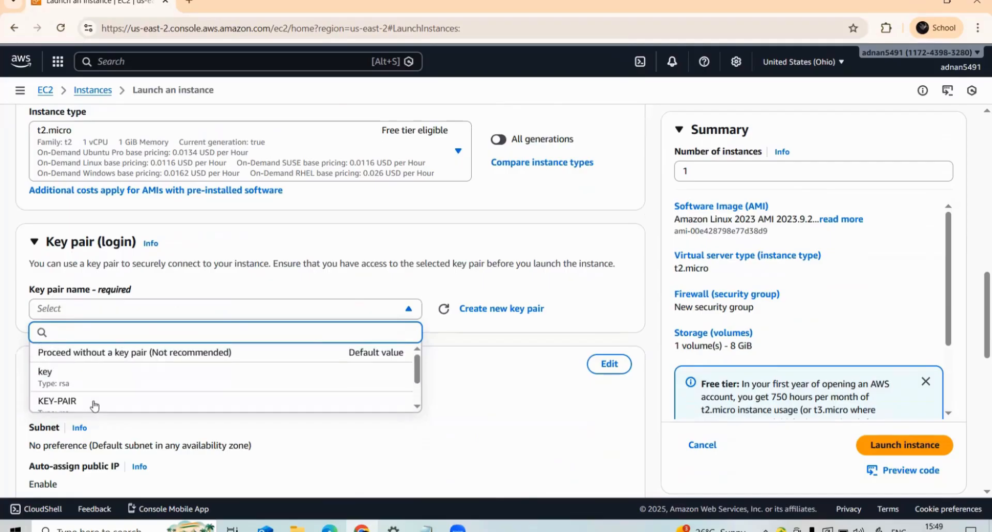
pyautogui.click(96, 351)
# - Switch to the Windows Power Options, set the power plan to High performance and return to the instance launch form
pyautogui.rightClick(842, 531)
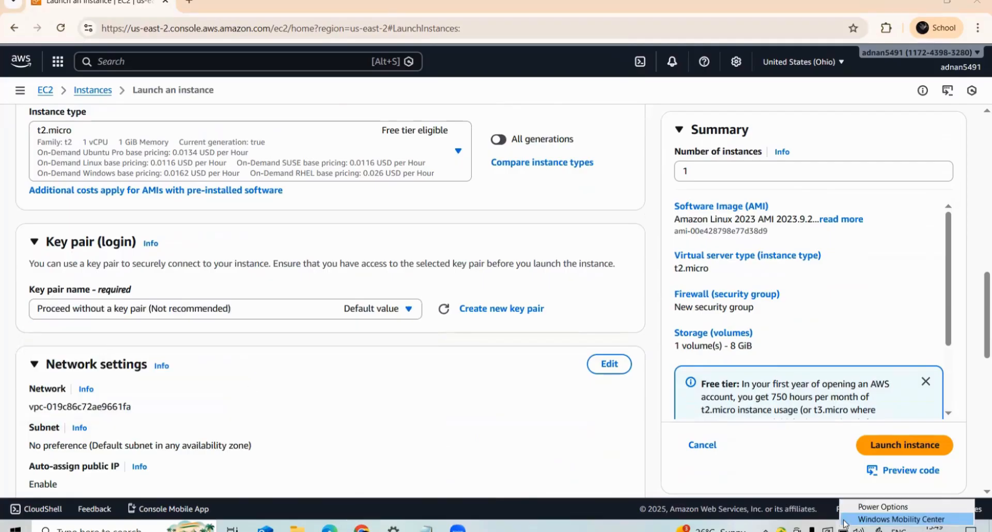
pyautogui.click(849, 511)
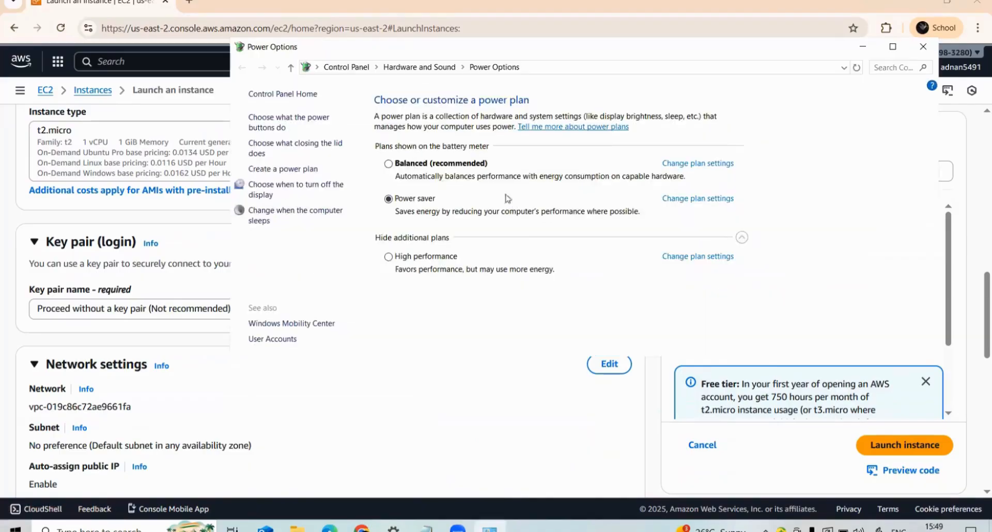
pyautogui.click(388, 256)
pyautogui.click(3, 363)
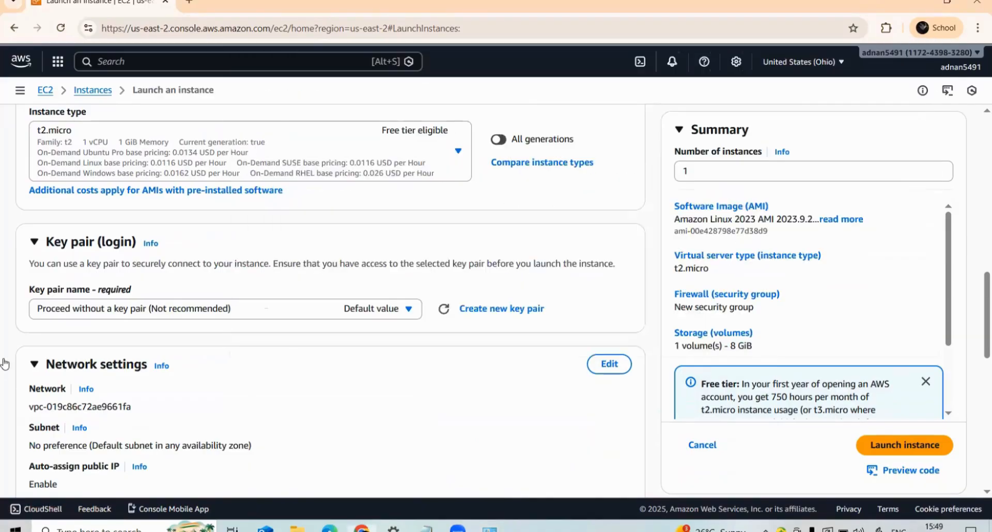
# - Edit the instance's network settings and select subnet-049f5719caa380ba8 in availability zone us-east-2c
pyautogui.scroll(-2, 23, 345)
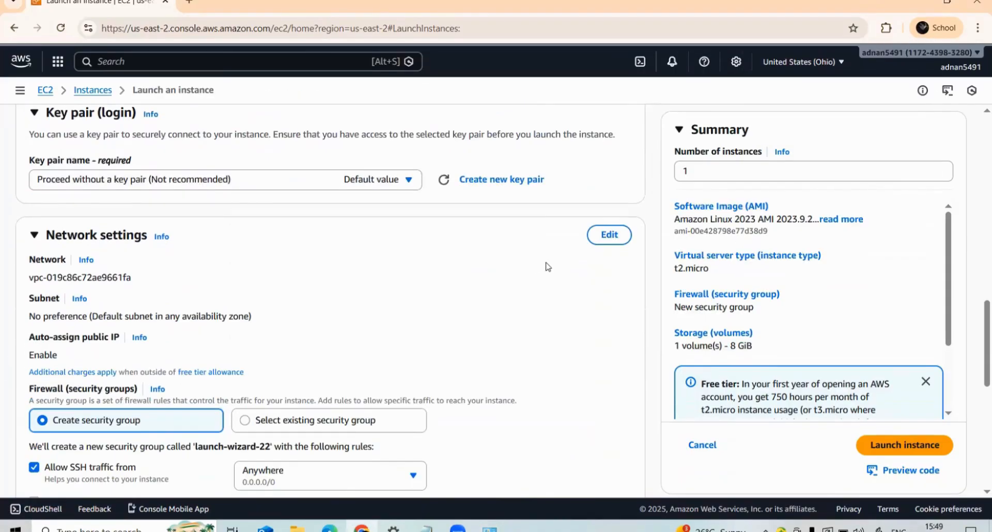
pyautogui.click(609, 237)
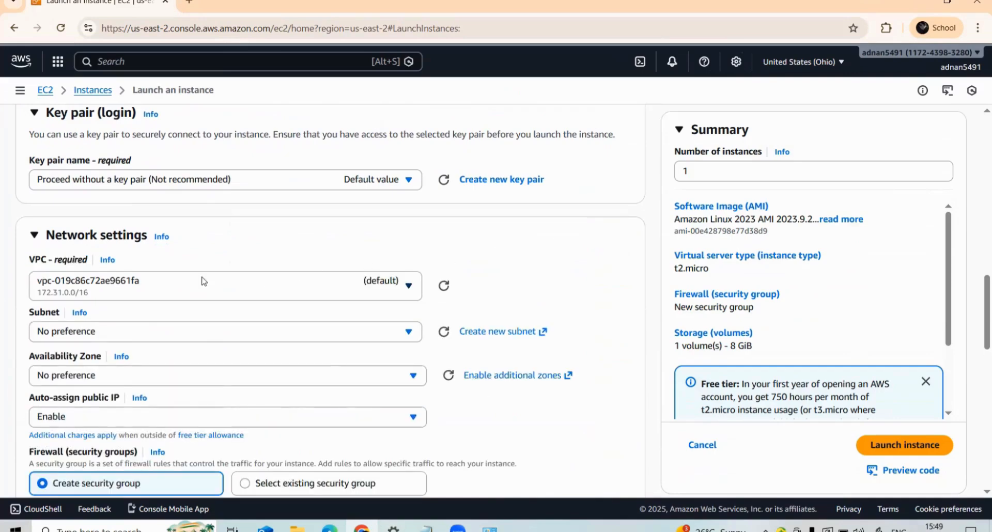
pyautogui.scroll(-1, 190, 282)
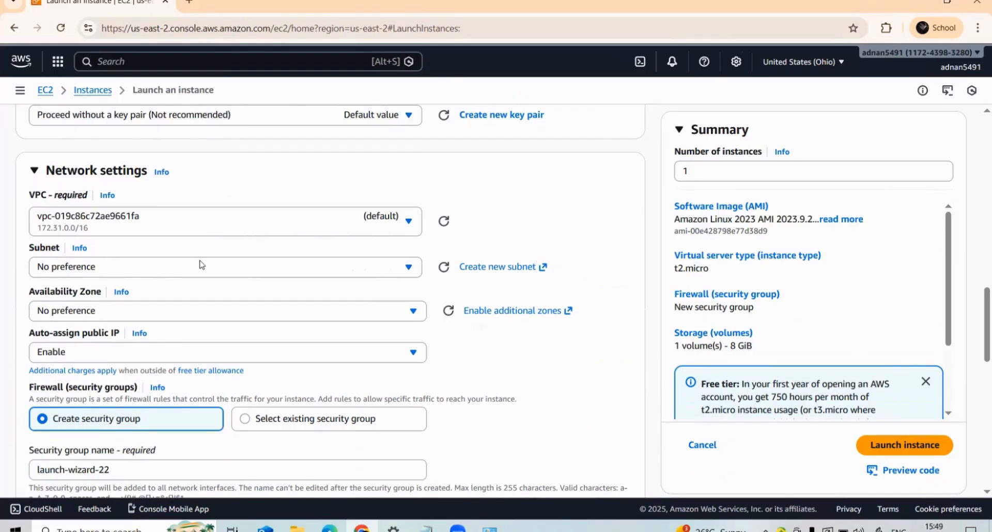
pyautogui.click(138, 270)
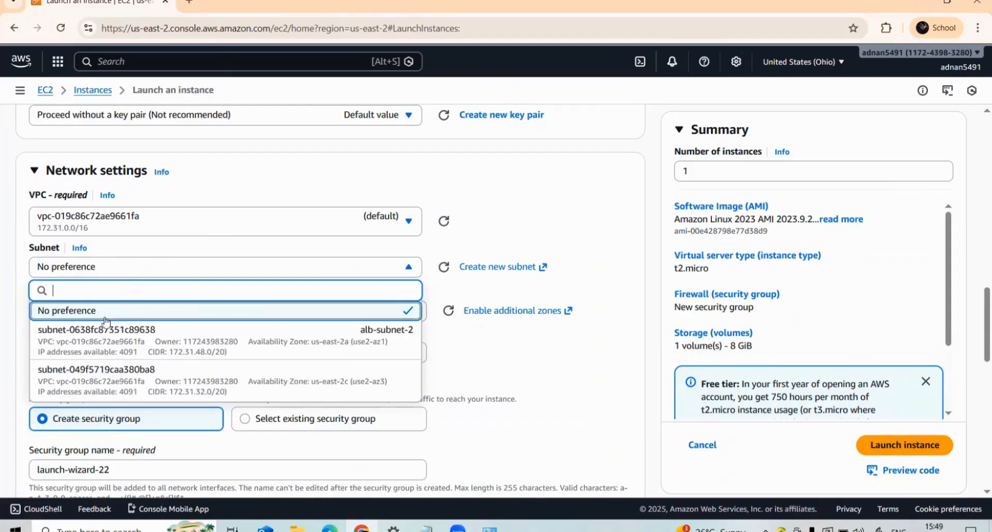
pyautogui.click(66, 377)
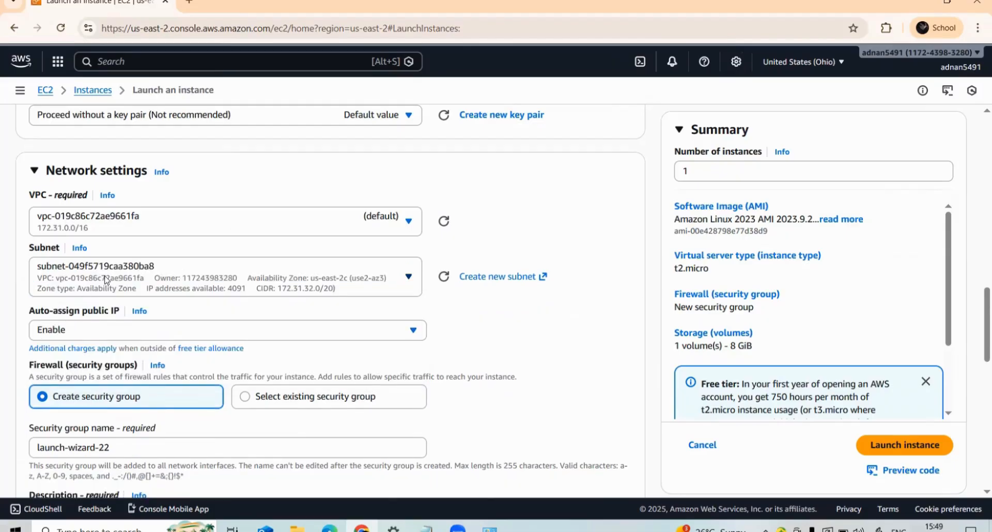
# - Review the available subnets and the default inbound security group settings for the instance
pyautogui.click(84, 282)
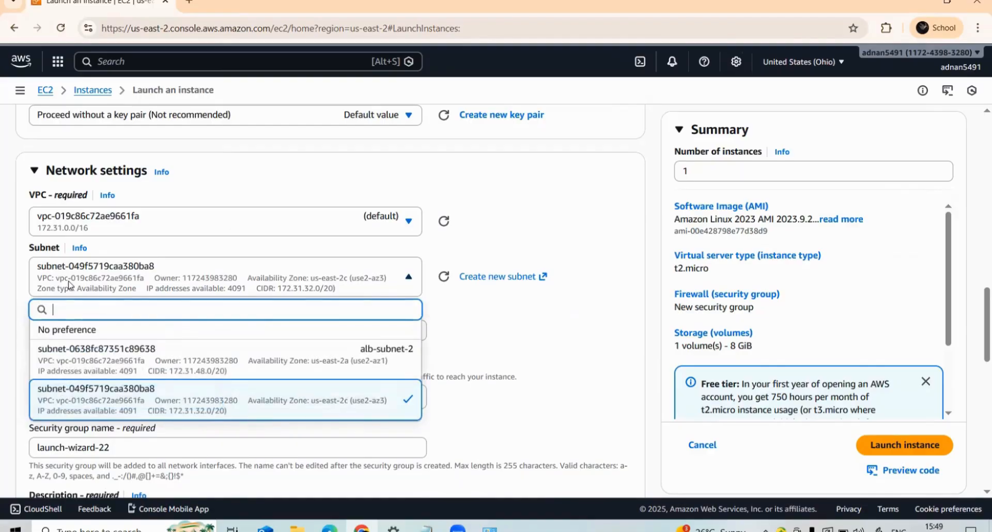
pyautogui.click(70, 284)
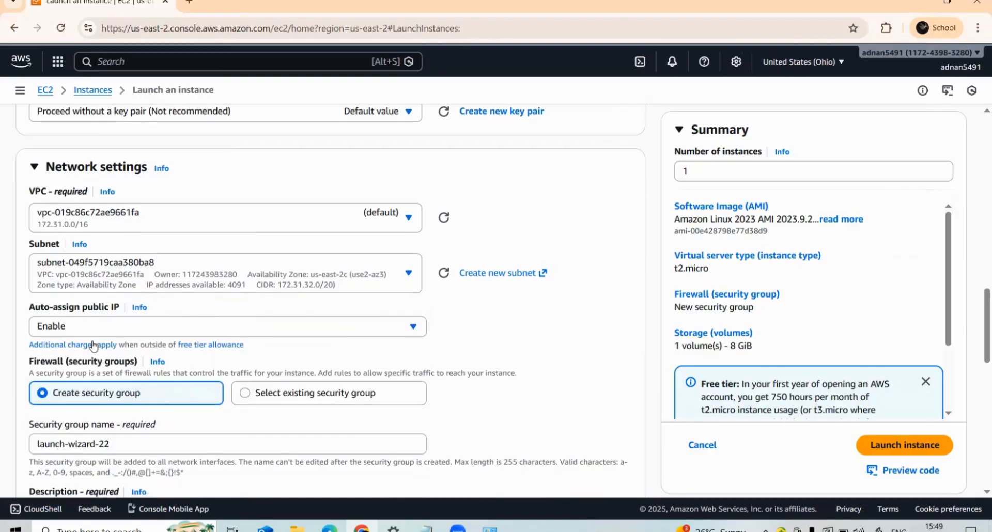
pyautogui.scroll(-3, 98, 343)
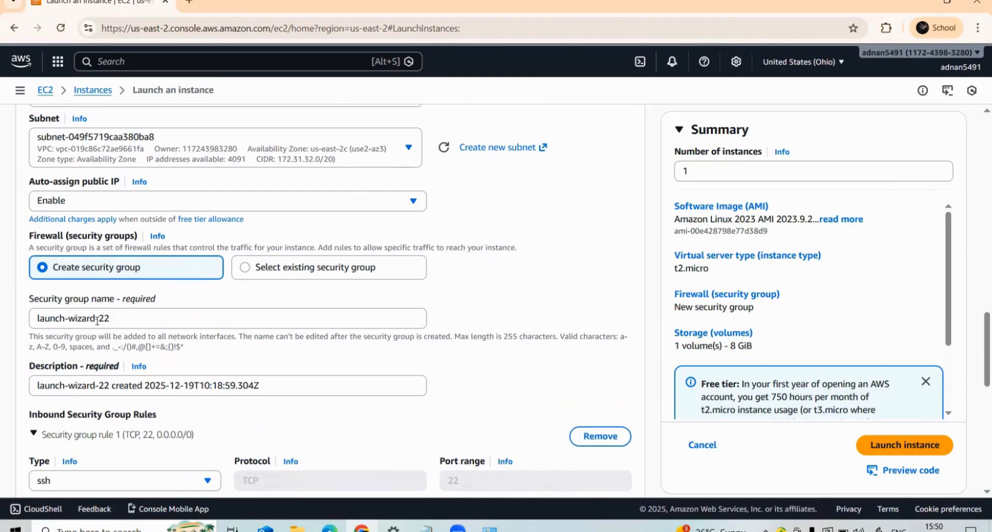
pyautogui.scroll(-5, 124, 326)
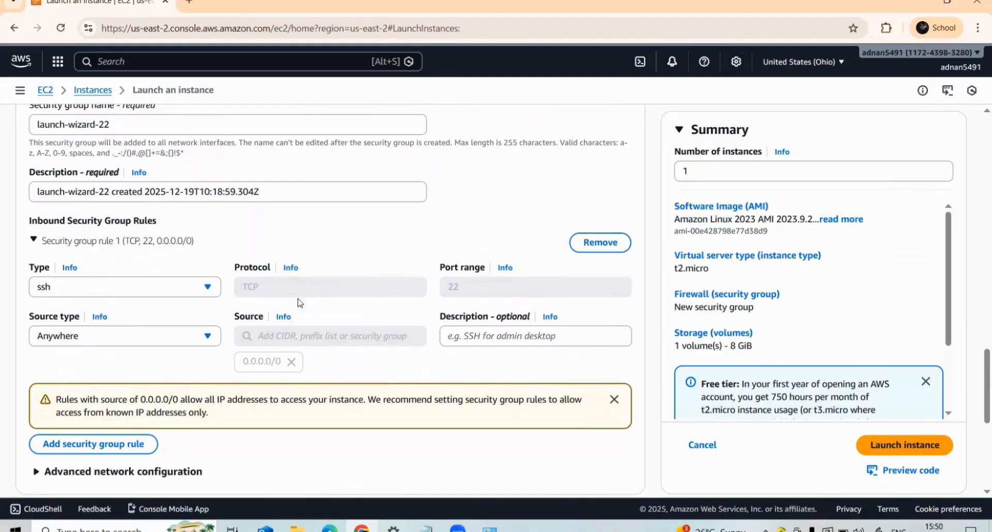
pyautogui.scroll(3, 109, 250)
pyautogui.scroll(3, 104, 244)
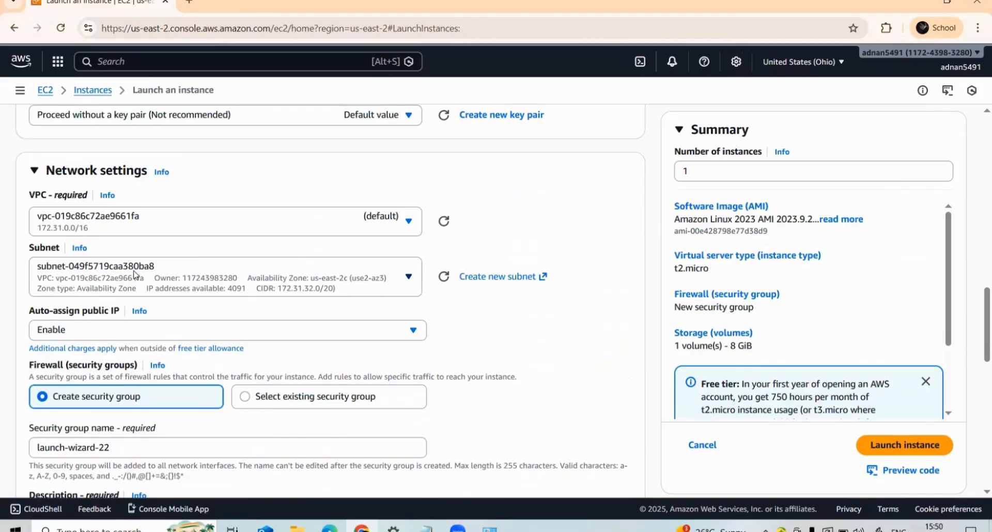
# - Add a second inbound security group rule and set its type to HTTP
pyautogui.scroll(-5, 135, 274)
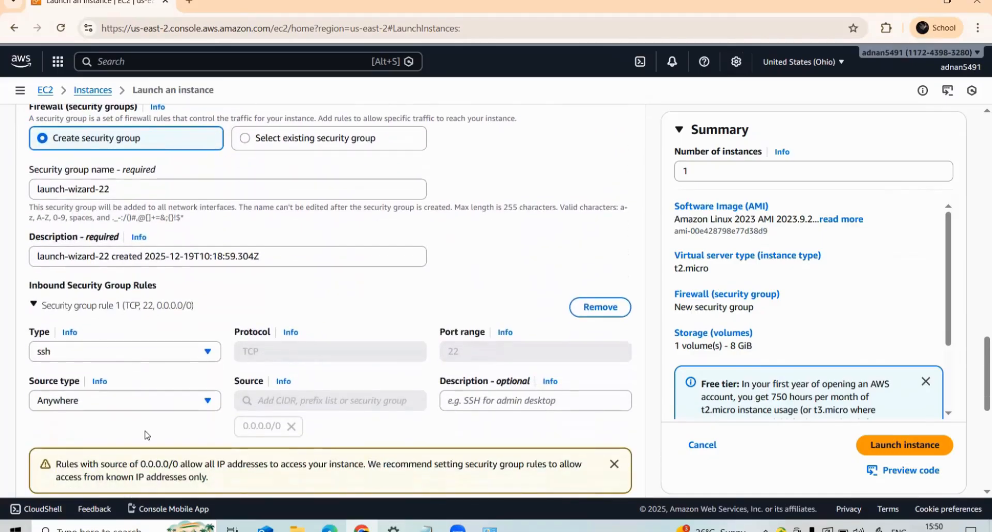
pyautogui.scroll(-2, 155, 406)
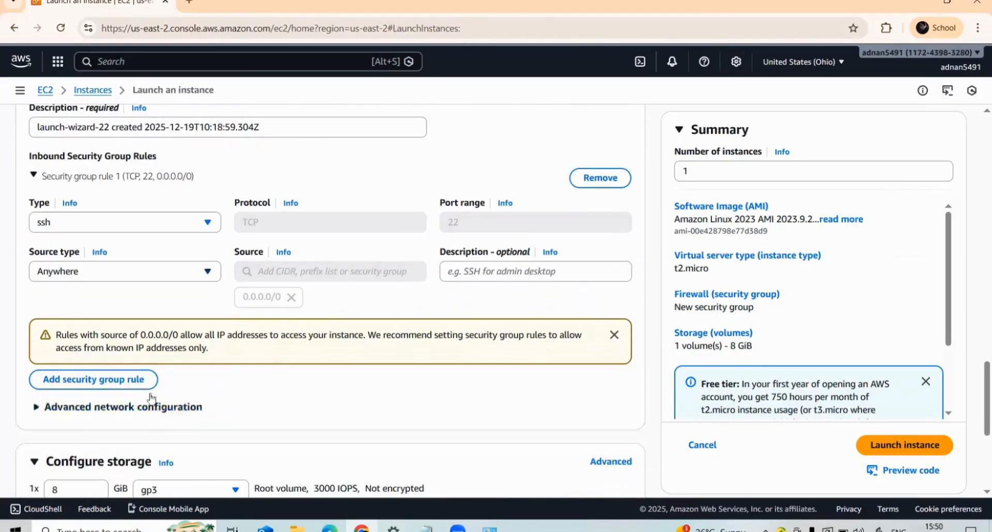
pyautogui.click(89, 382)
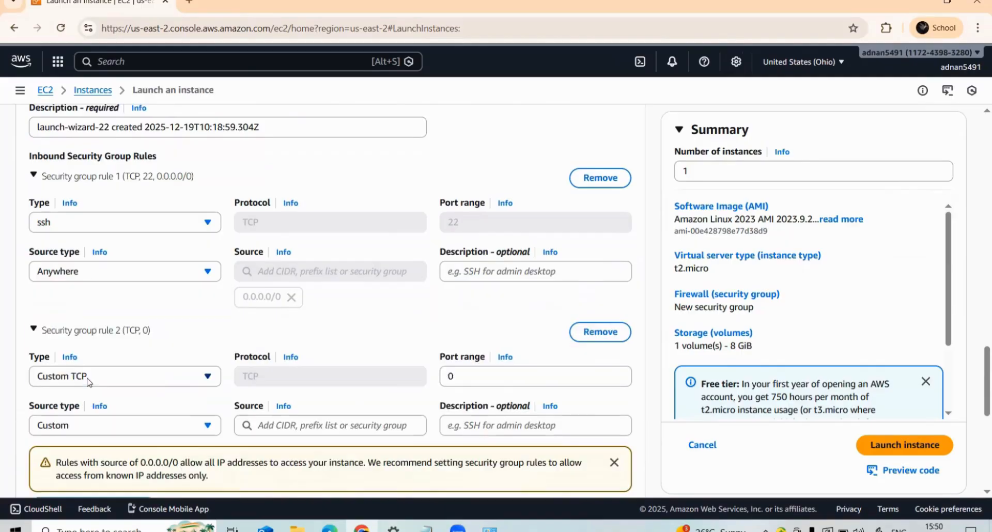
pyautogui.click(86, 381)
pyautogui.scroll(-1, 78, 300)
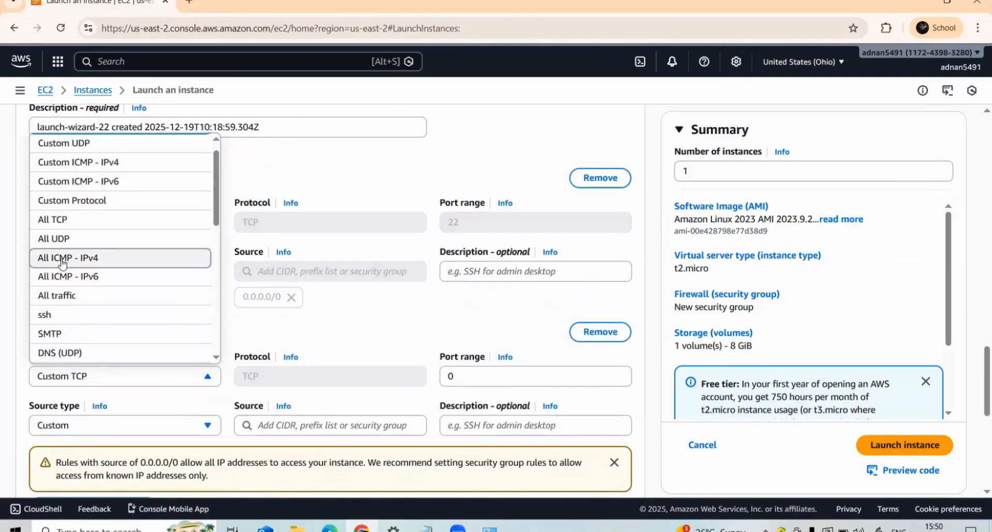
pyautogui.scroll(1, 62, 263)
pyautogui.scroll(-5, 67, 248)
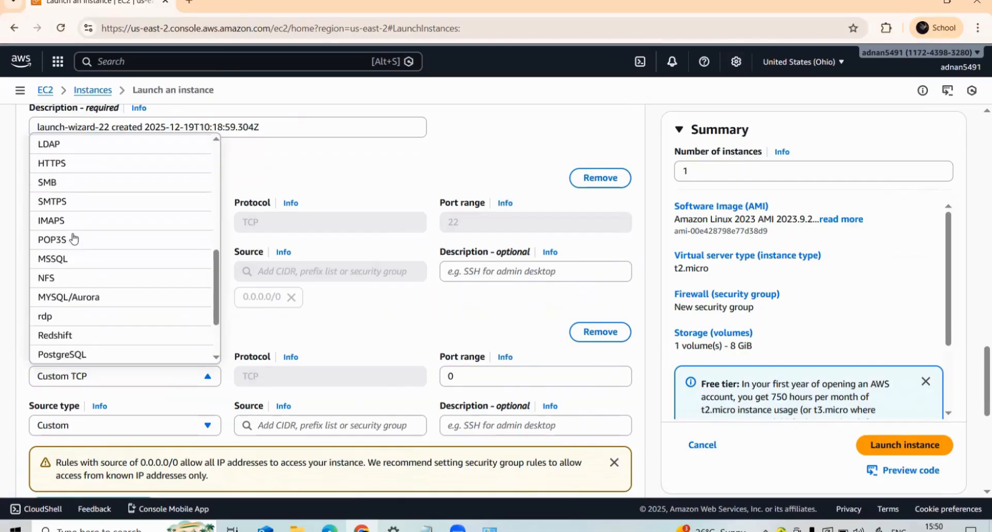
pyautogui.scroll(-2, 69, 281)
pyautogui.scroll(5, 69, 282)
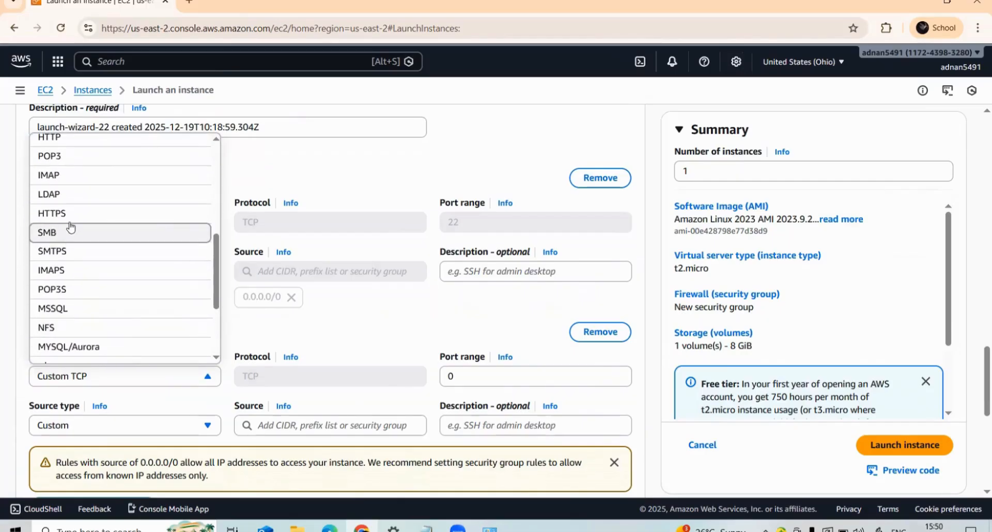
pyautogui.scroll(1, 91, 142)
pyautogui.click(89, 147)
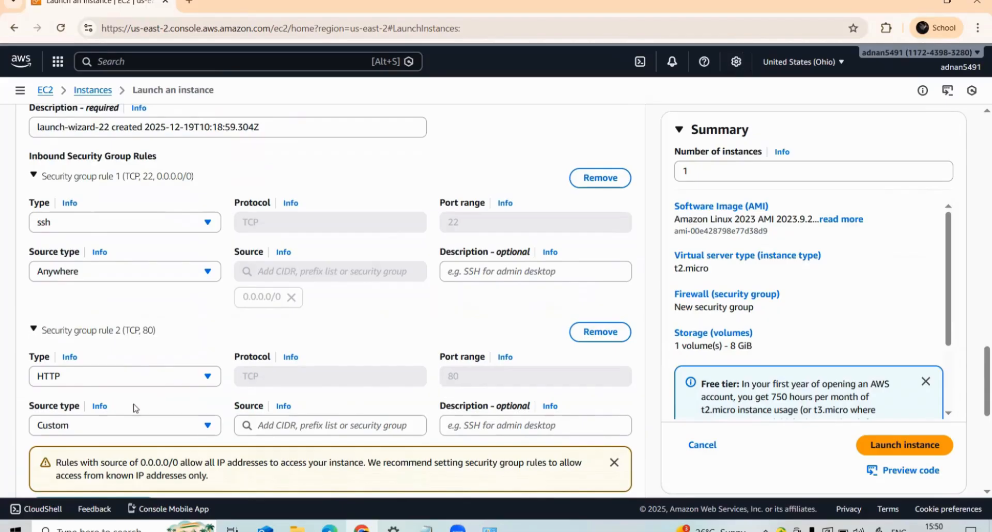
# - Set the HTTP rule's source type to Anywhere and the ssh rule's source type to My IP
pyautogui.click(130, 426)
pyautogui.scroll(-1, 98, 399)
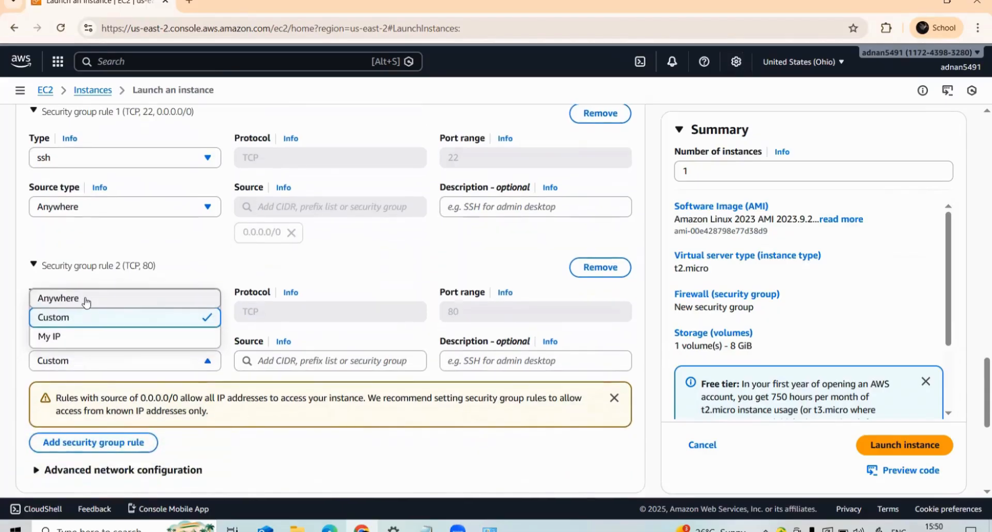
pyautogui.click(87, 302)
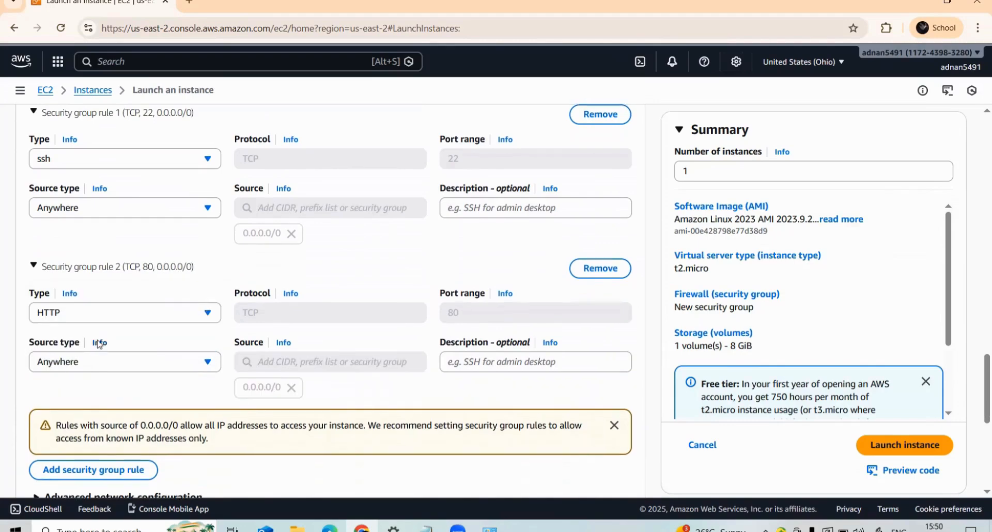
pyautogui.scroll(1, 95, 344)
pyautogui.click(124, 274)
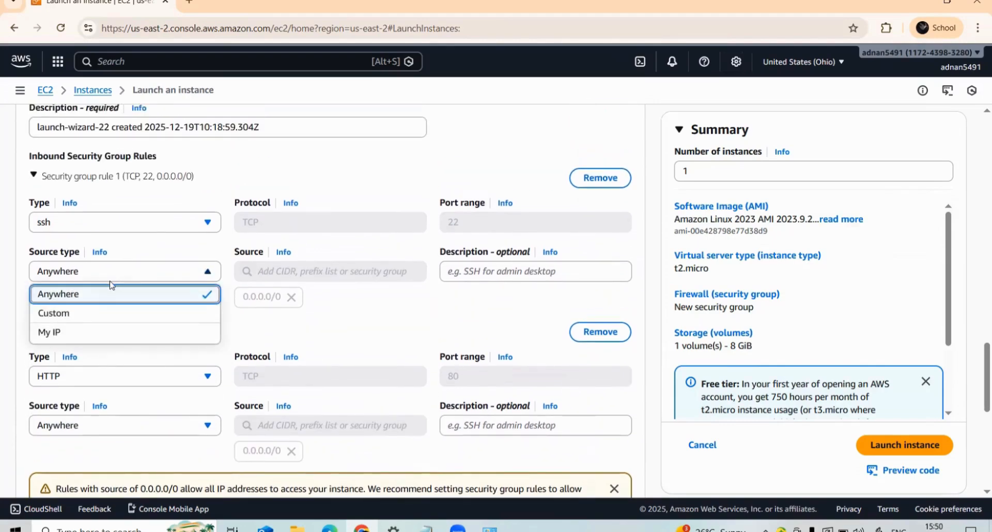
pyautogui.click(71, 335)
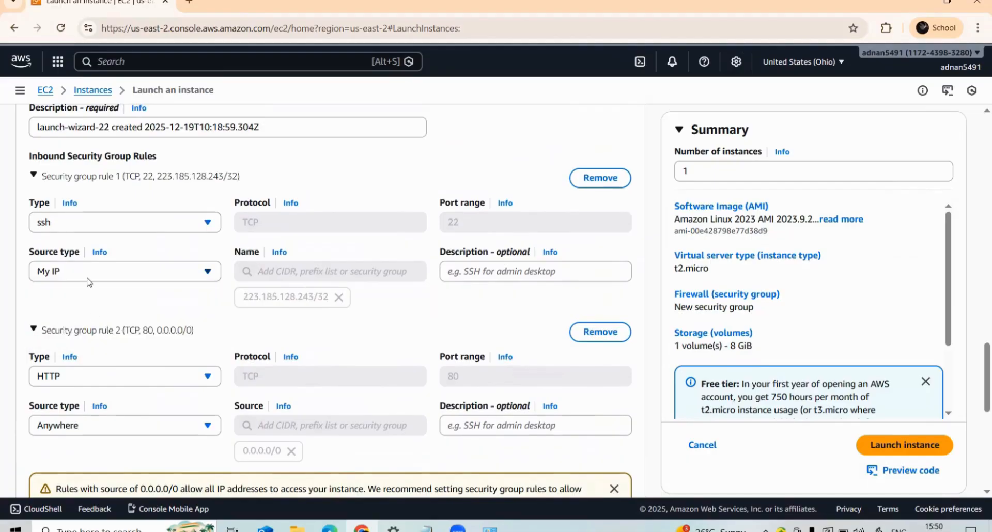
# - Expand the Advanced details section and make the empty User data field ready for input
pyautogui.scroll(-1, 153, 279)
pyautogui.scroll(-2, 152, 280)
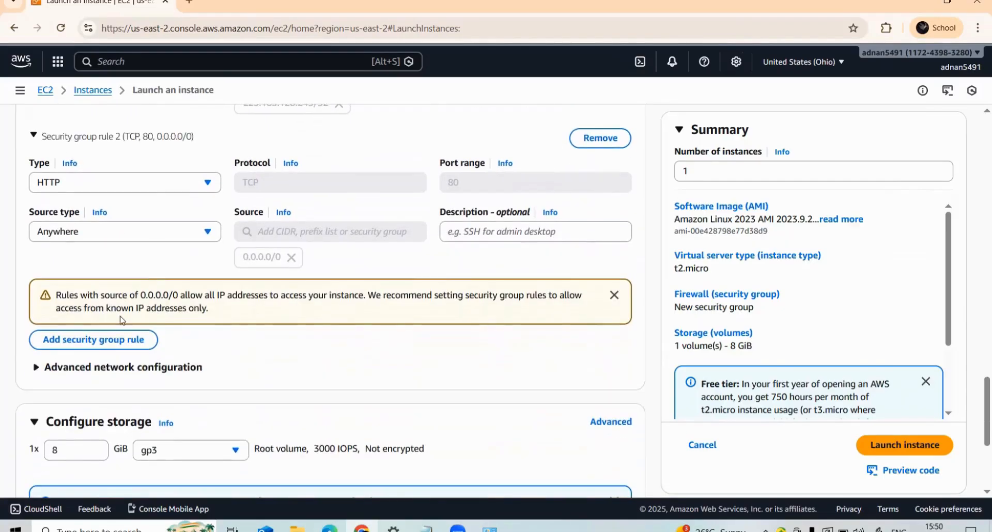
pyautogui.scroll(-3, 123, 321)
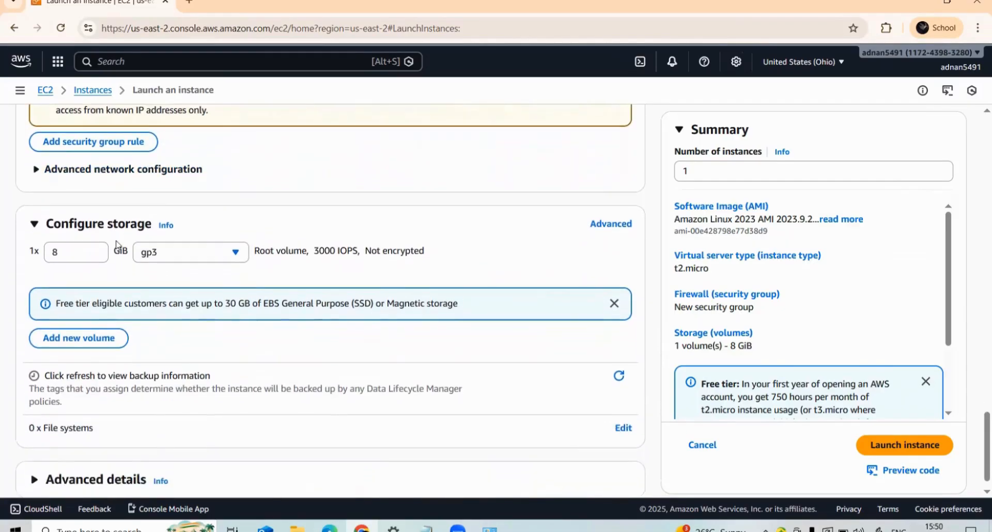
pyautogui.scroll(-1, 119, 258)
pyautogui.click(88, 454)
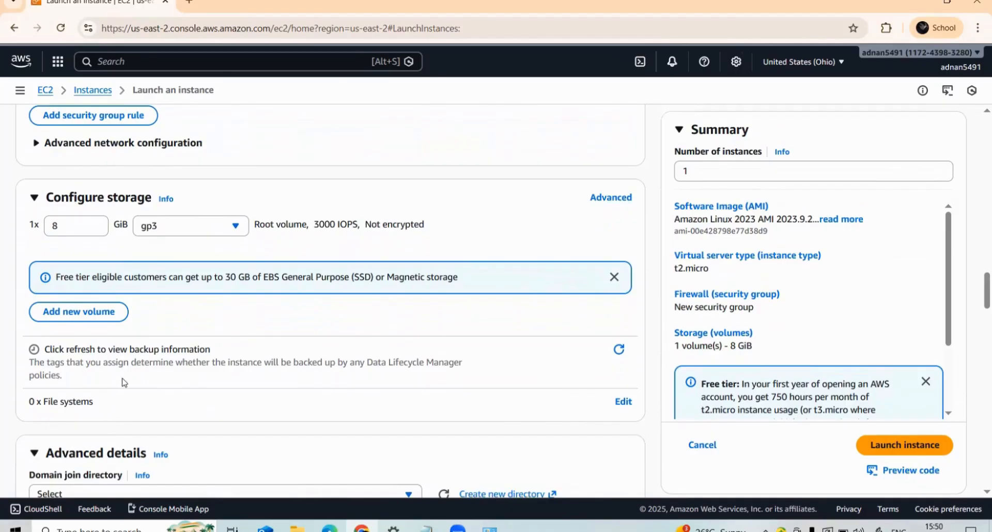
pyautogui.scroll(-3, 122, 383)
pyautogui.scroll(-7, 88, 316)
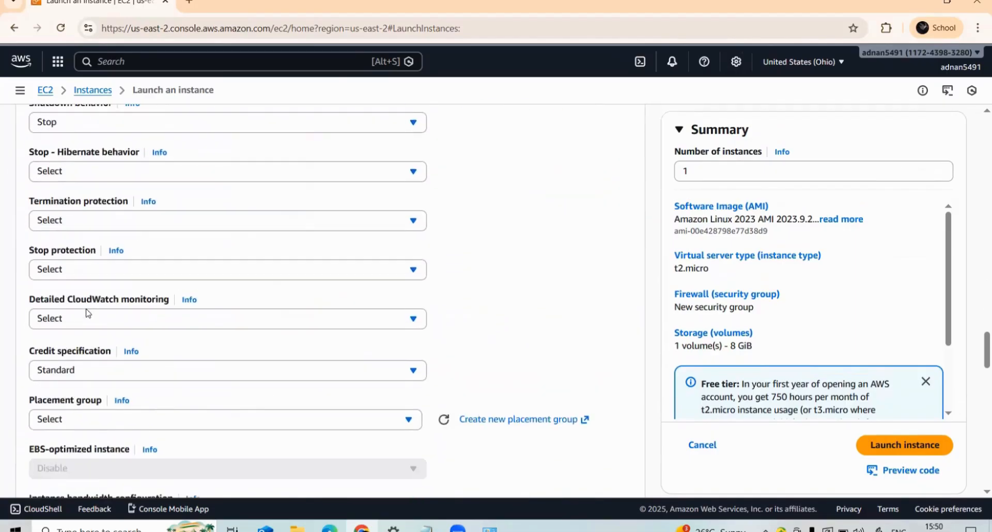
pyautogui.scroll(-17, 88, 313)
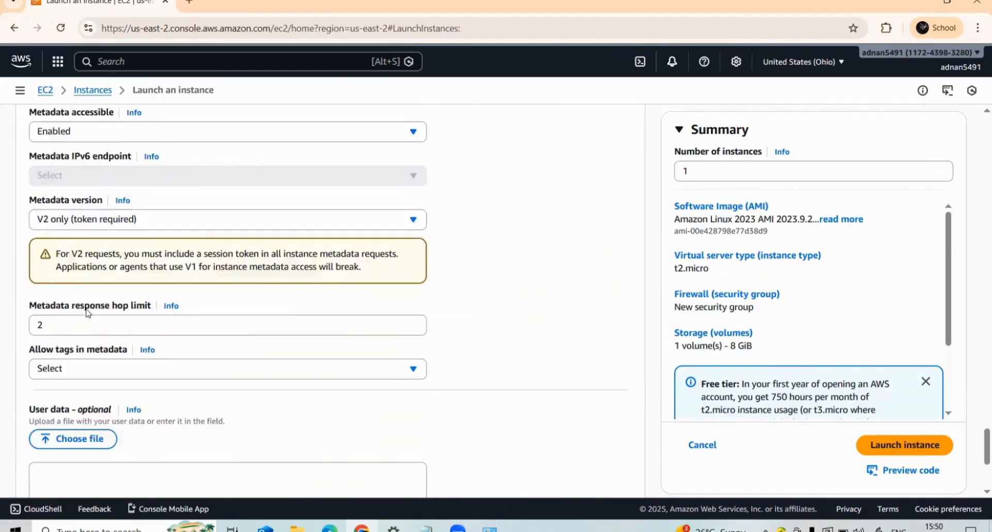
pyautogui.scroll(-4, 85, 313)
pyautogui.click(76, 275)
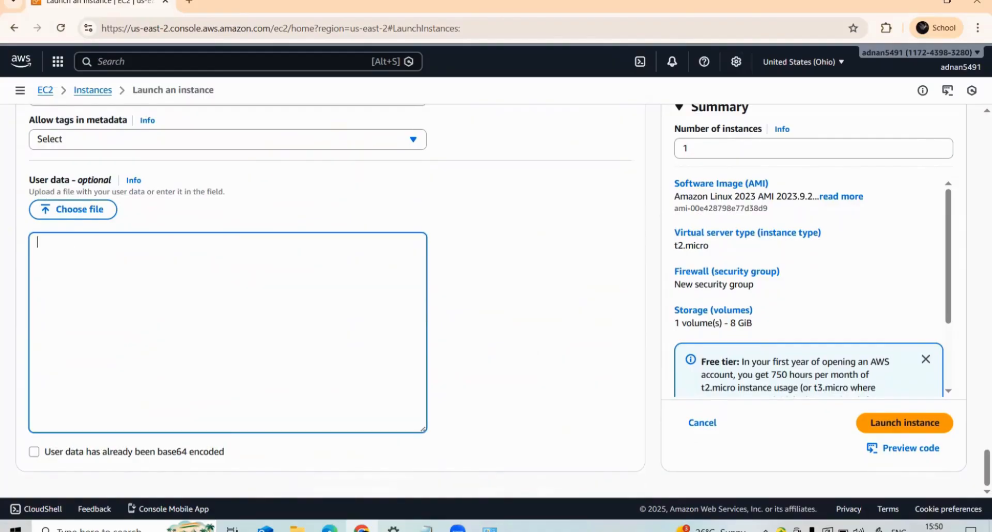
# - Switch to Notepad, copy the whole bash script that installs and starts httpd, and paste it into the instance's User data
pyautogui.click(426, 528)
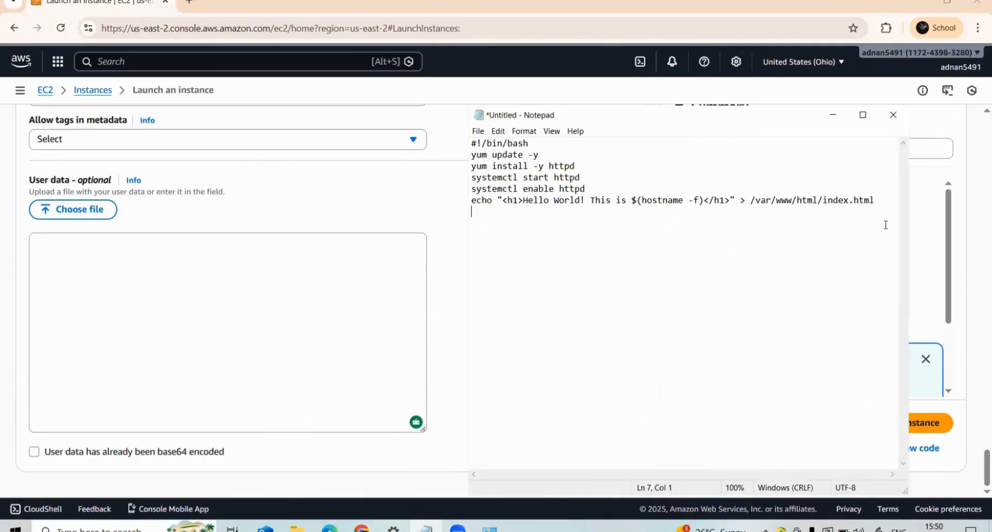
pyautogui.hotkey('ctrl', 'a')
pyautogui.rightClick(518, 164)
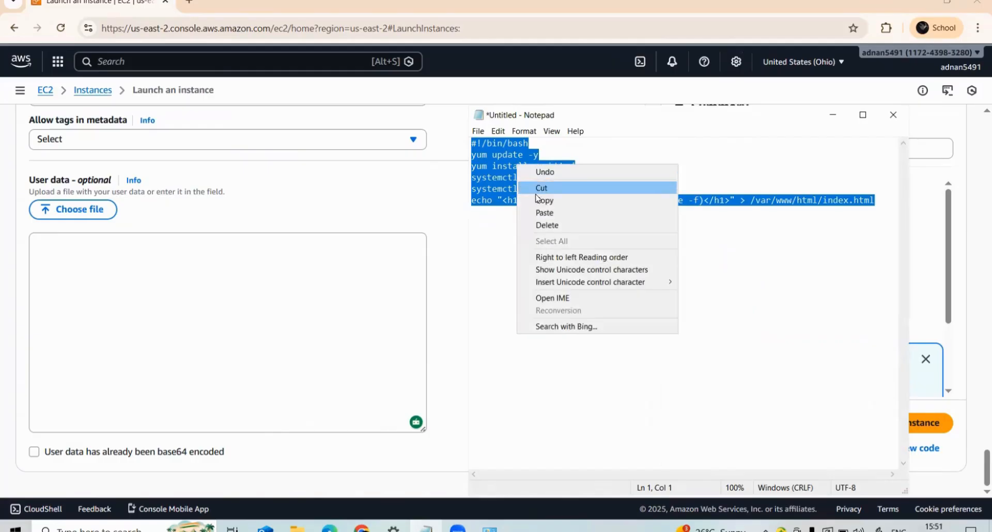
pyautogui.click(543, 198)
pyautogui.click(196, 281)
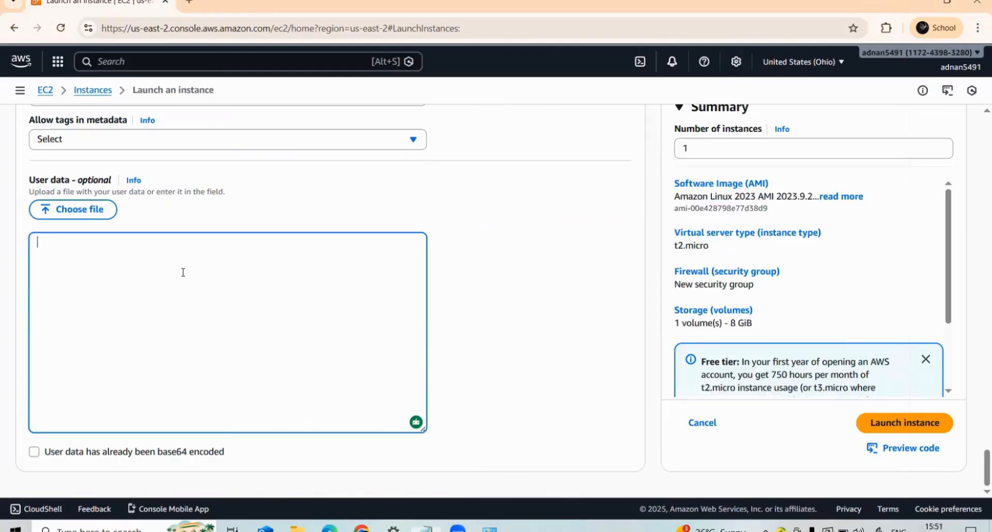
pyautogui.rightClick(182, 272)
pyautogui.click(205, 373)
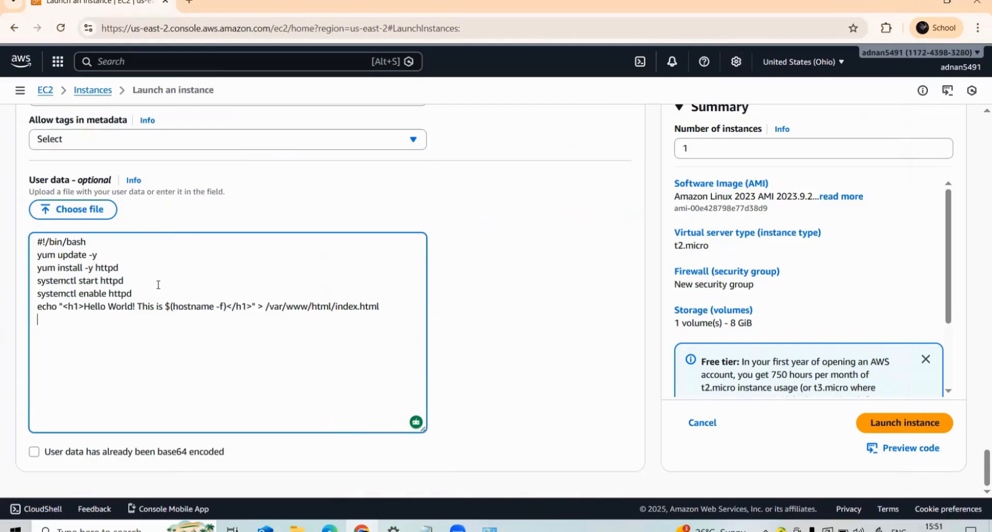
# - Check the network and security settings once more and launch the EC2-1 instance
pyautogui.scroll(15, 163, 327)
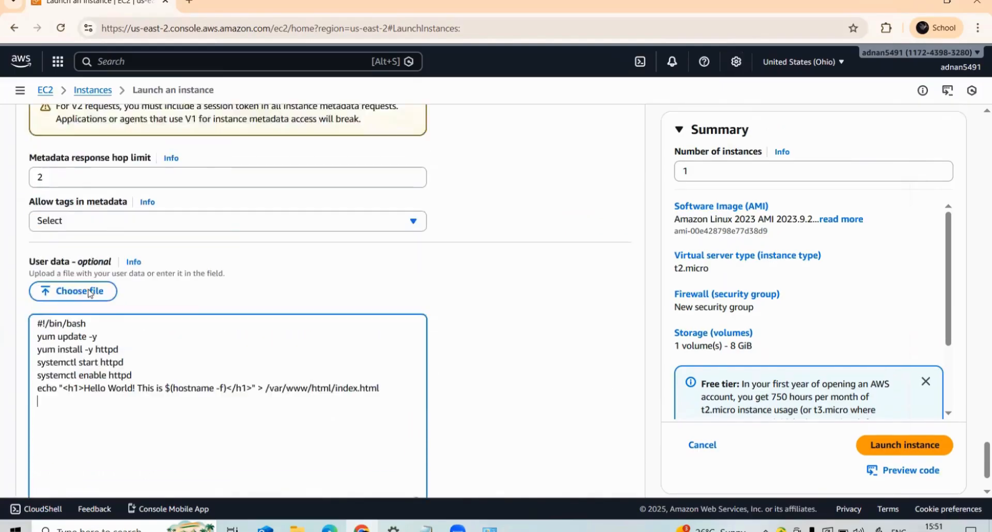
pyautogui.scroll(14, 89, 289)
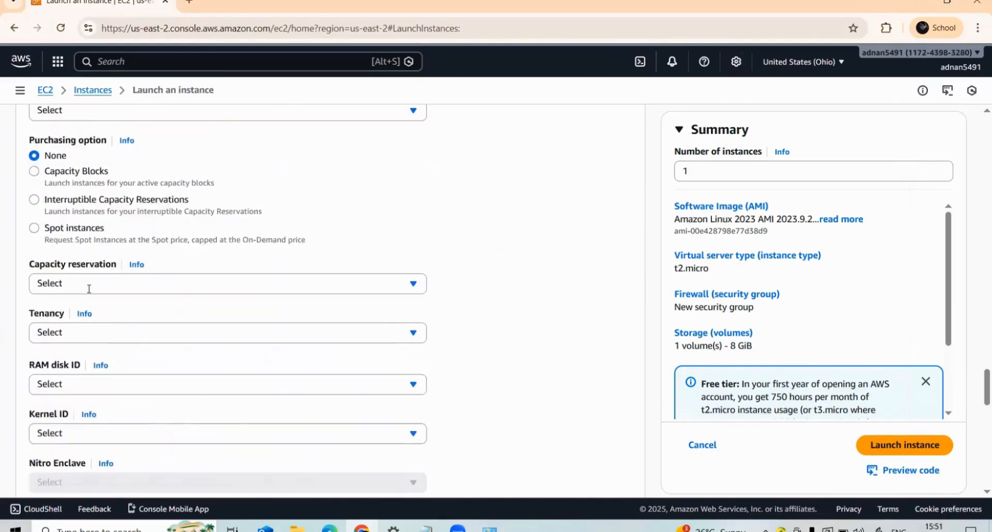
pyautogui.scroll(15, 70, 222)
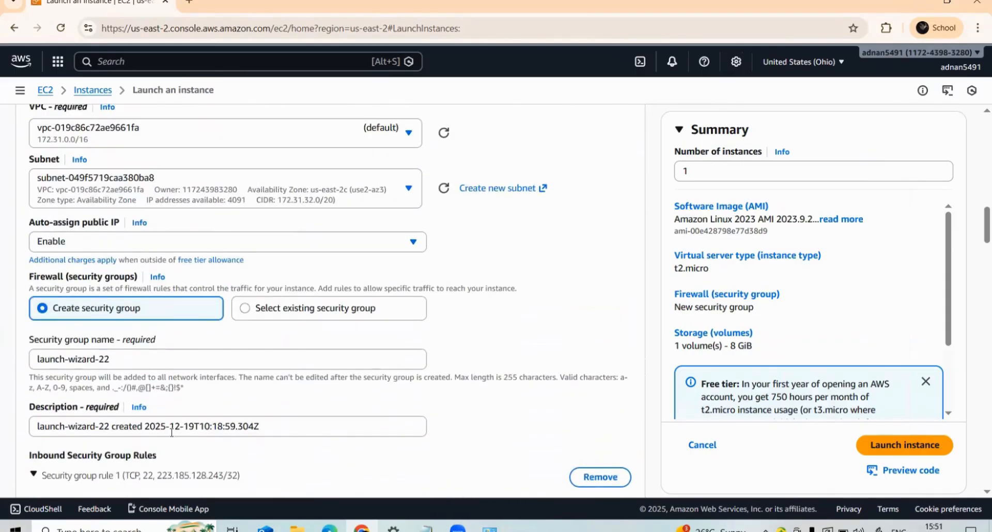
pyautogui.scroll(3, 176, 362)
pyautogui.scroll(-4, 231, 328)
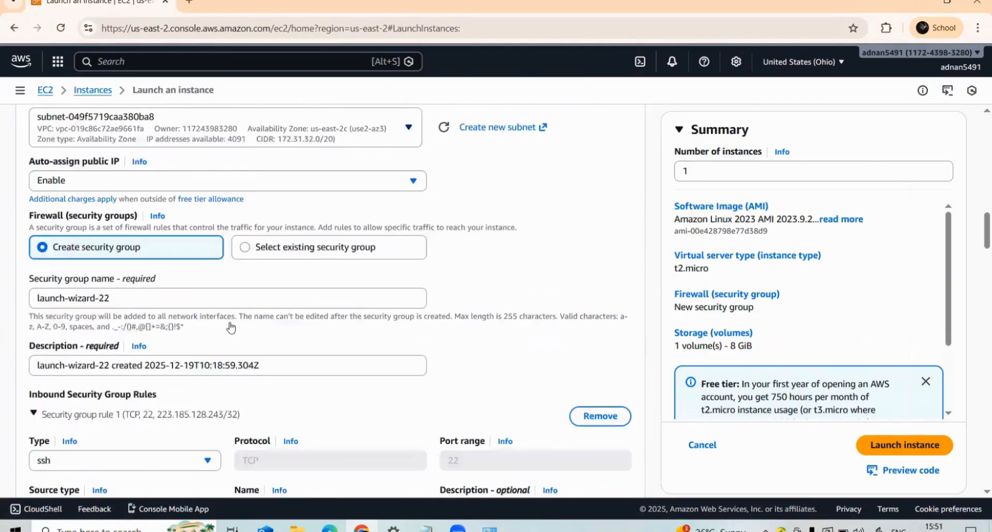
pyautogui.scroll(-15, 231, 328)
pyautogui.scroll(-2, 812, 336)
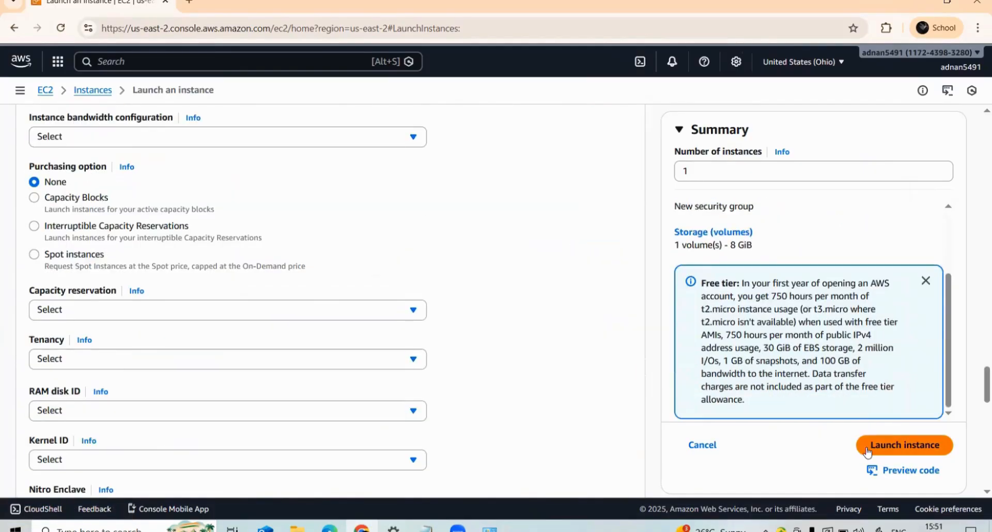
pyautogui.click(873, 445)
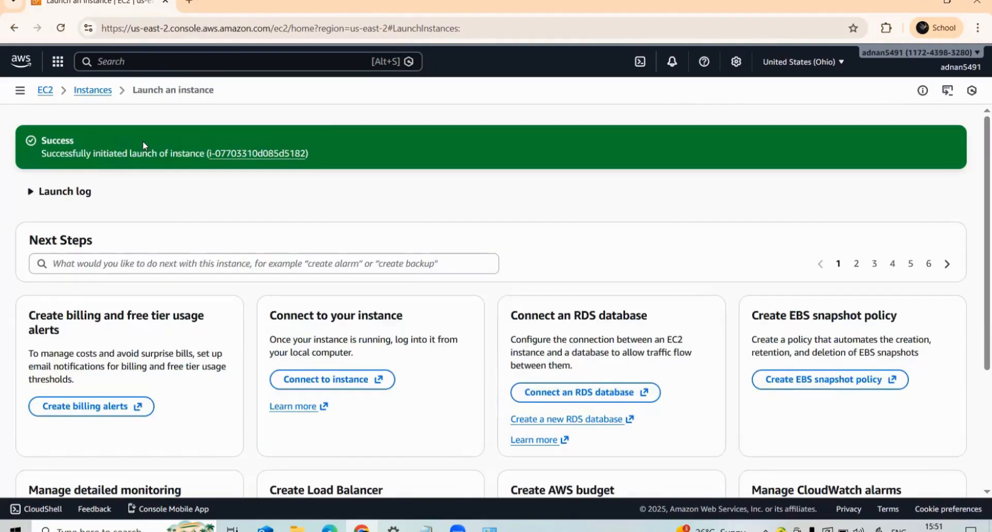
# - Go to the EC2 dashboard and open the list of running instances
pyautogui.click(20, 91)
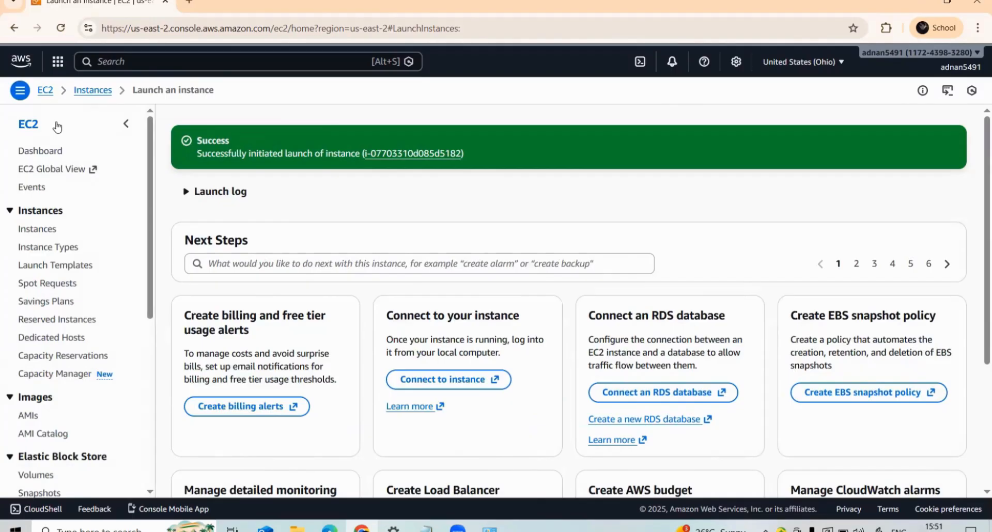
pyautogui.click(42, 151)
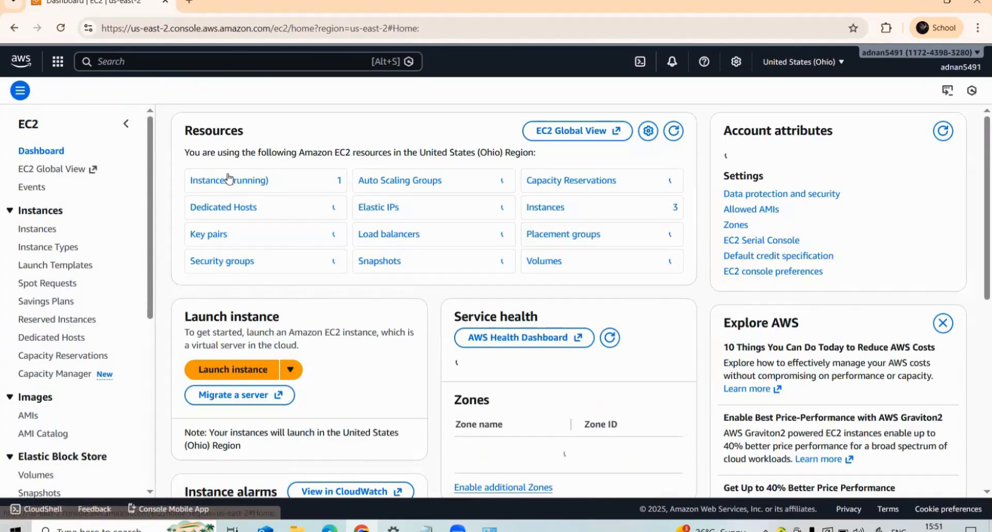
pyautogui.click(230, 177)
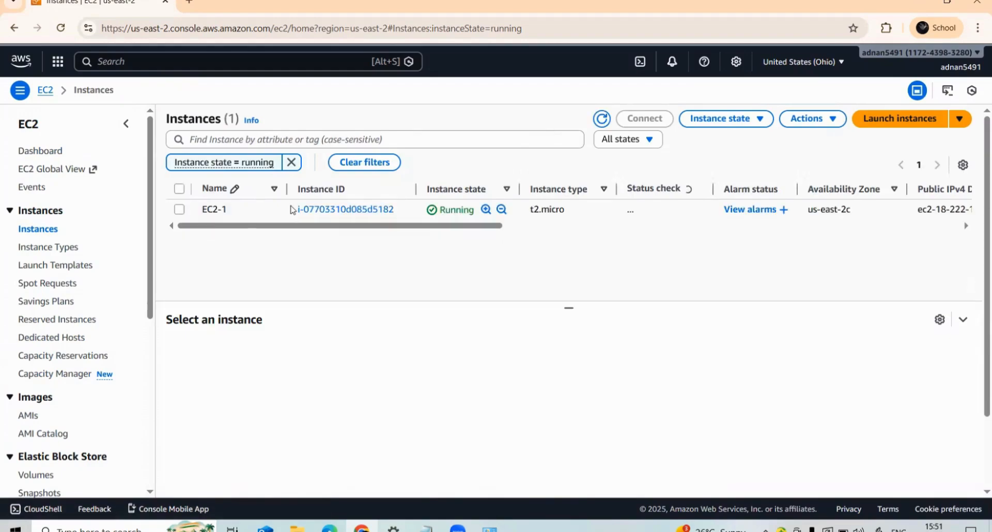
# - Start launching another EC2 instance and name it EC2-2
pyautogui.click(889, 121)
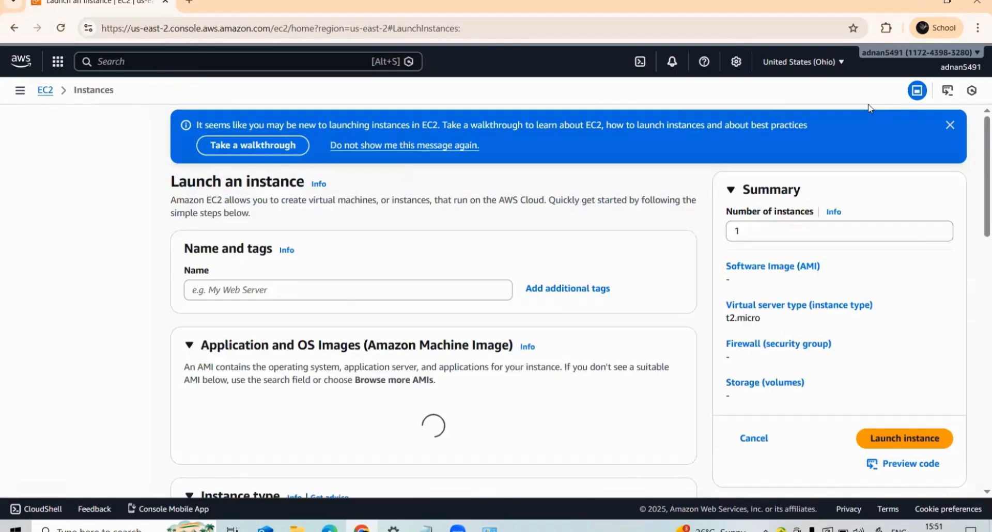
pyautogui.click(210, 279)
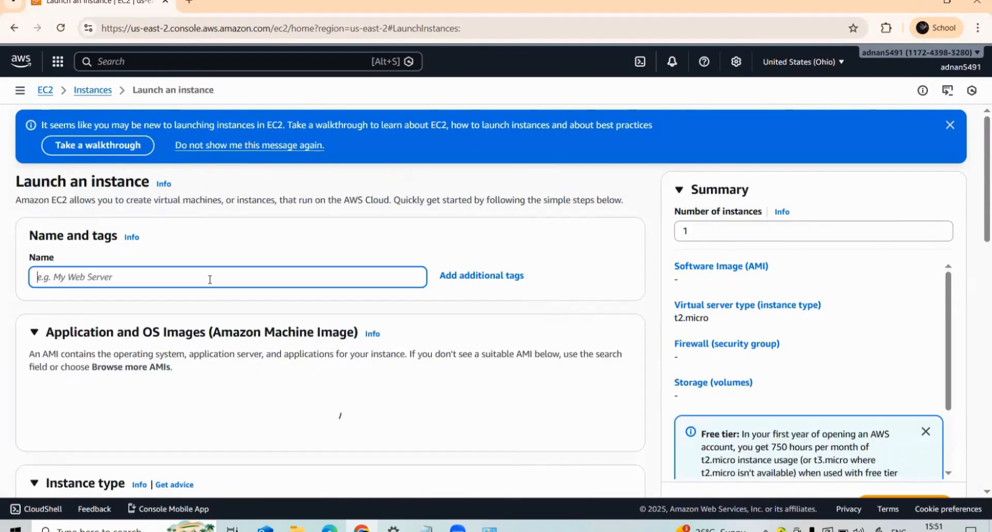
pyautogui.write('EC')
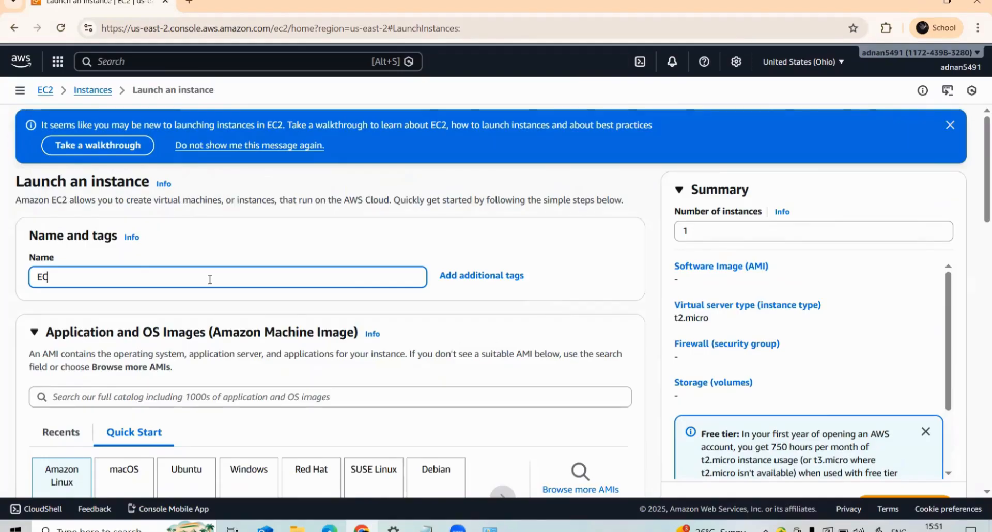
pyautogui.write('2-2')
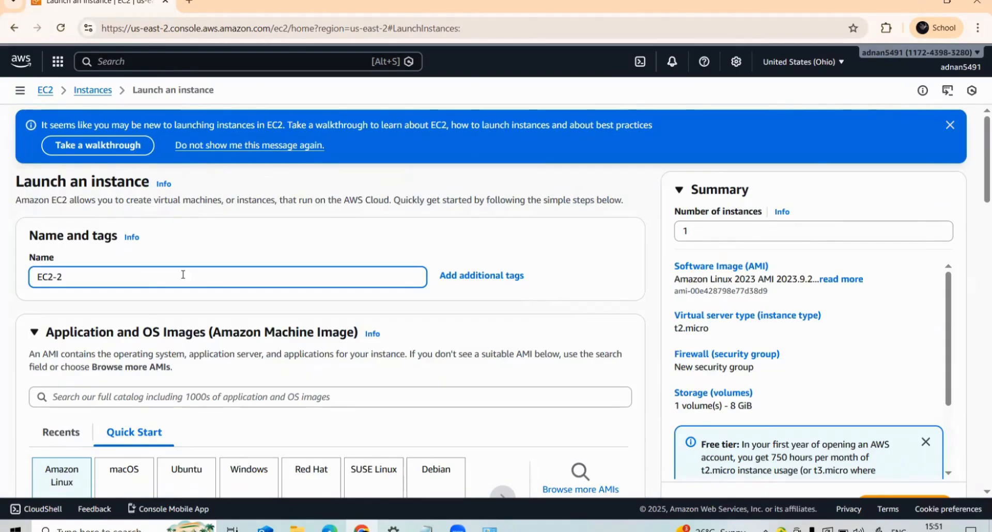
# - Keep the default Amazon Linux image and choose to proceed without a key pair
pyautogui.scroll(-9, 137, 299)
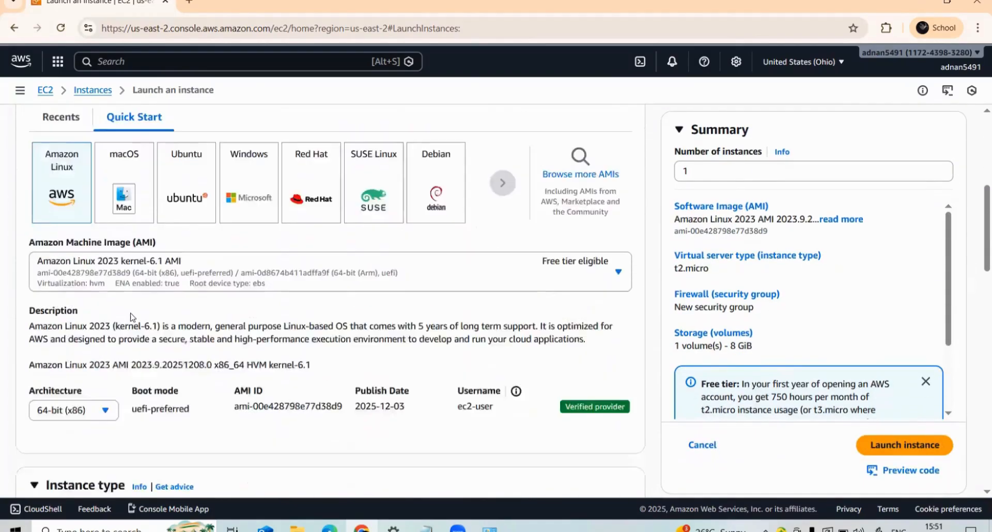
pyautogui.scroll(-4, 107, 261)
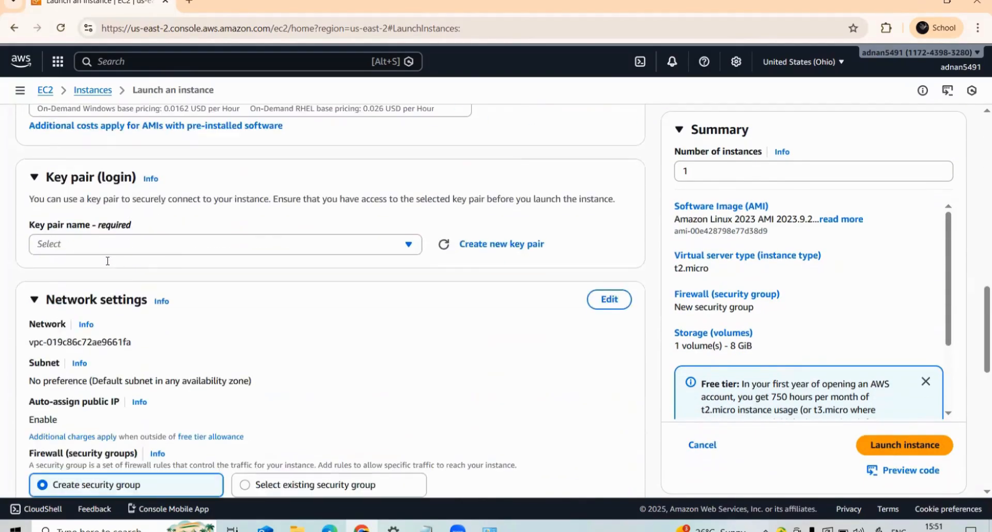
pyautogui.click(177, 250)
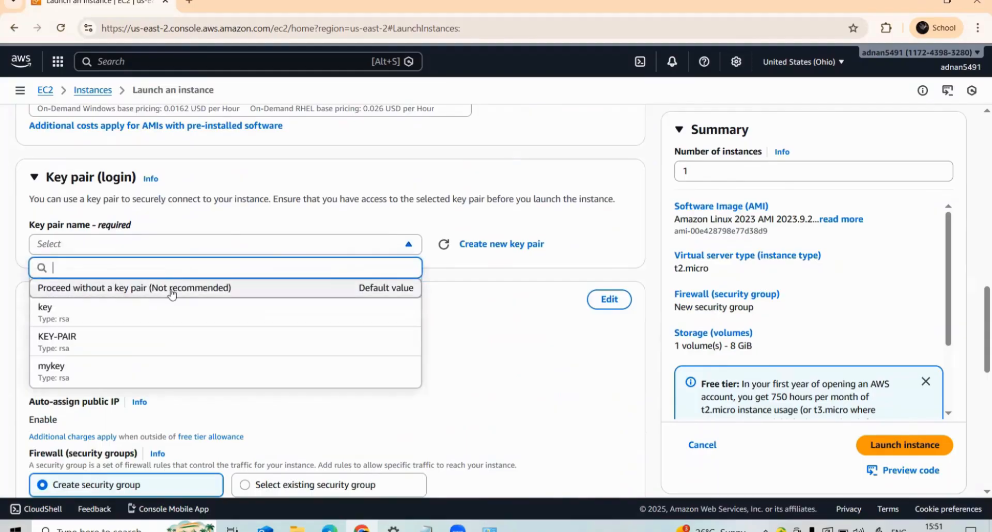
pyautogui.click(73, 287)
# - Edit the network settings and choose subnet-049f5719caa380ba8 in availability zone us-east-2c
pyautogui.scroll(-4, 78, 270)
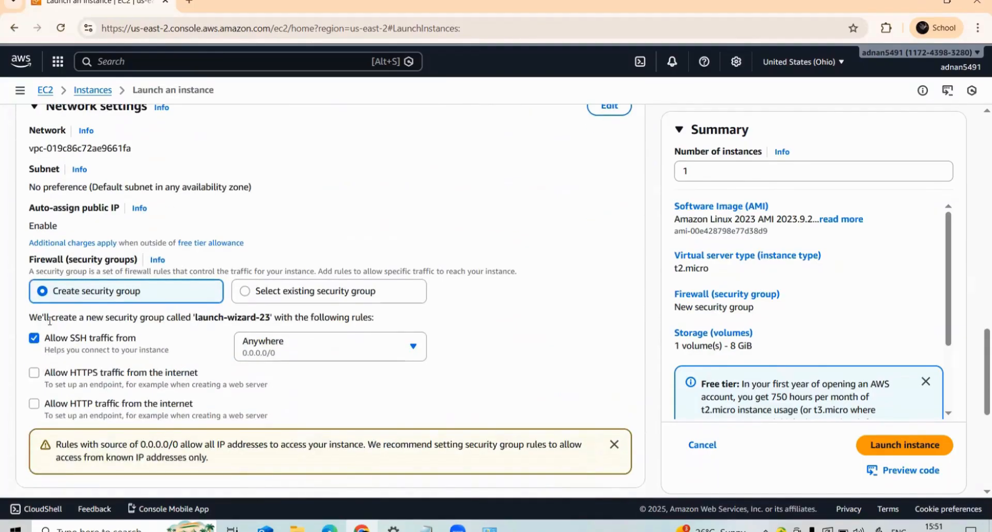
pyautogui.scroll(3, 49, 320)
pyautogui.click(609, 232)
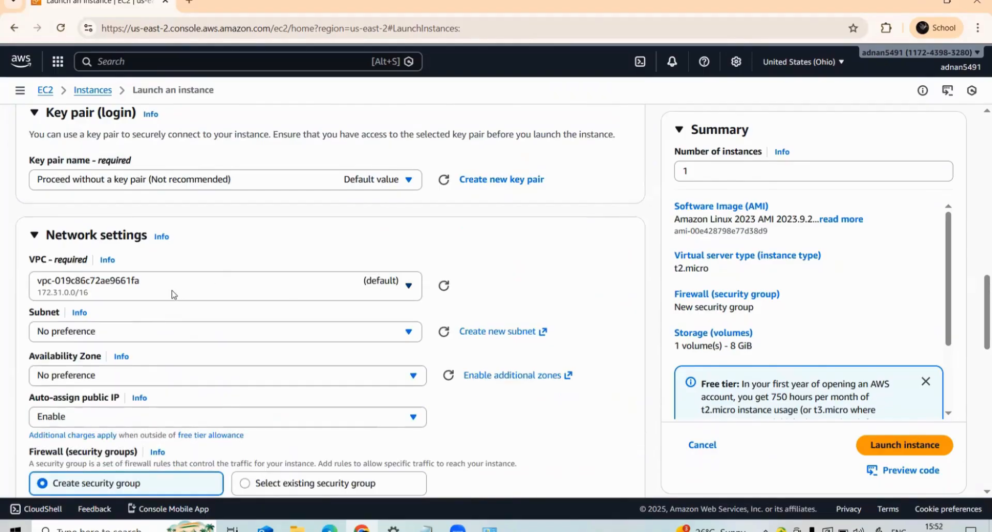
pyautogui.scroll(-1, 164, 264)
pyautogui.click(161, 267)
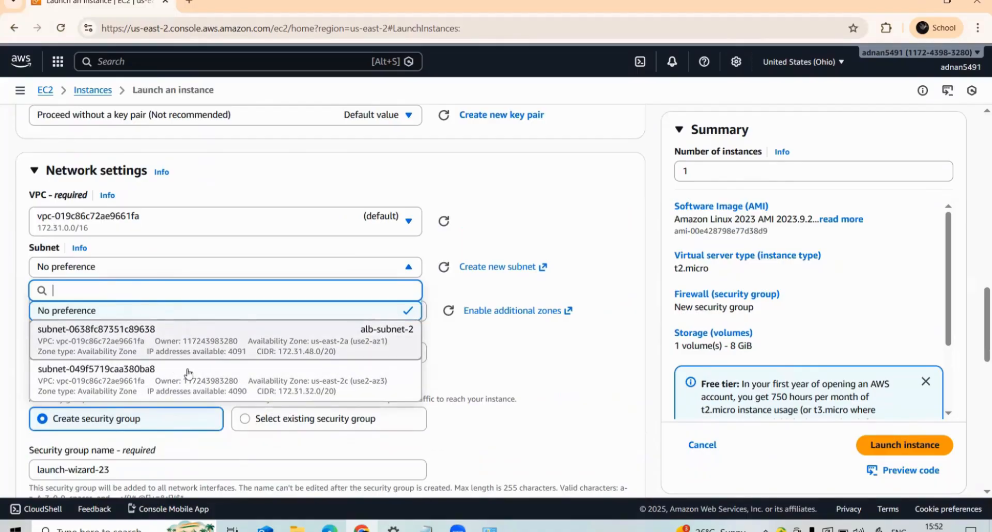
pyautogui.click(132, 390)
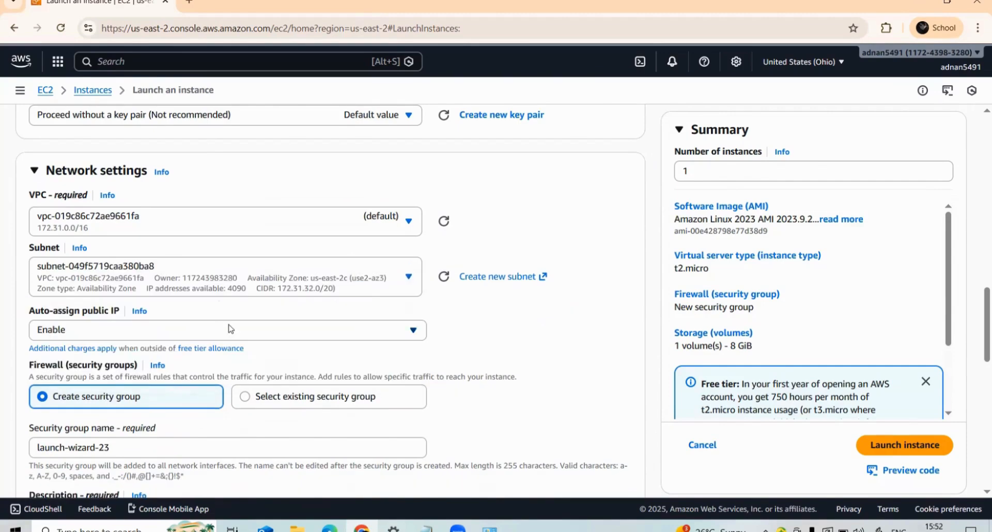
# - Keep the default name of the new security group and set the SSH rule's source type to My IP
pyautogui.scroll(-3, 90, 235)
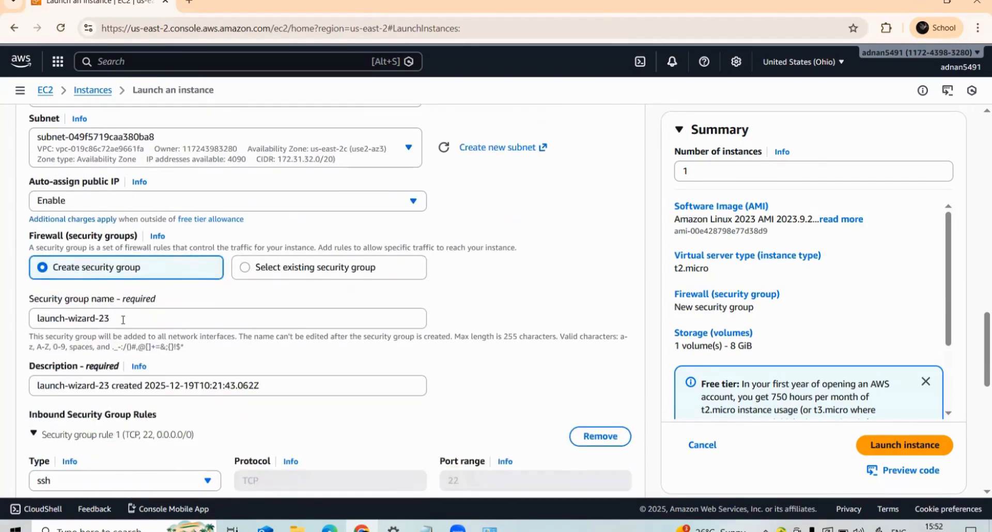
pyautogui.click(123, 320)
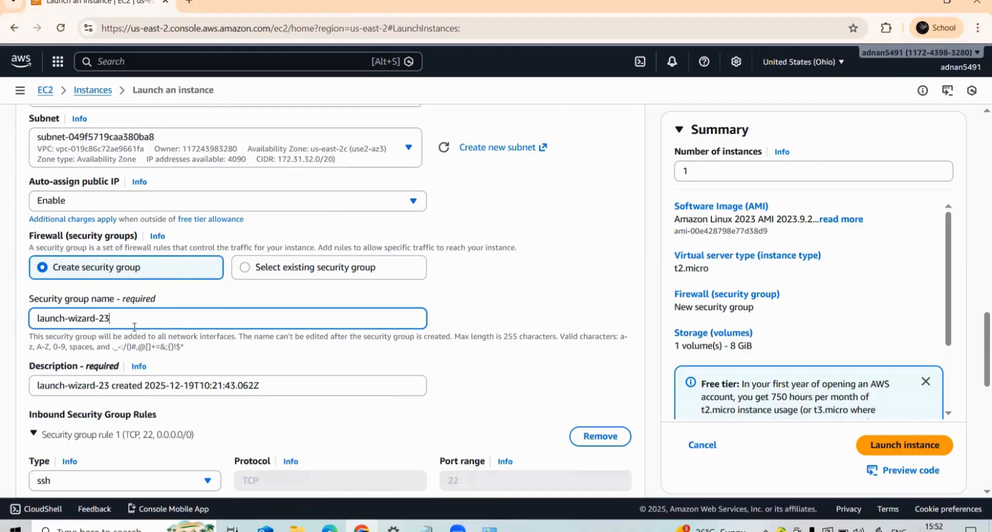
pyautogui.scroll(-1, 83, 279)
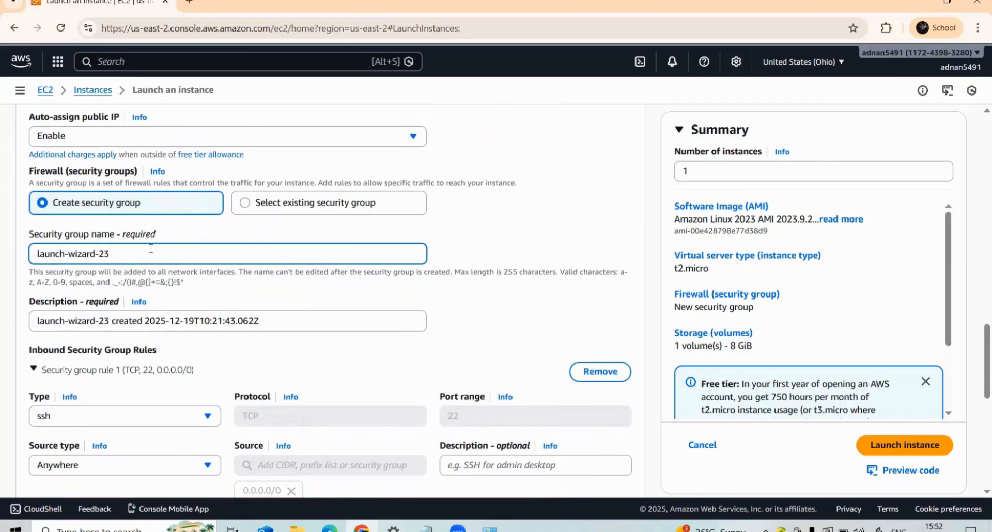
pyautogui.scroll(-1, 164, 246)
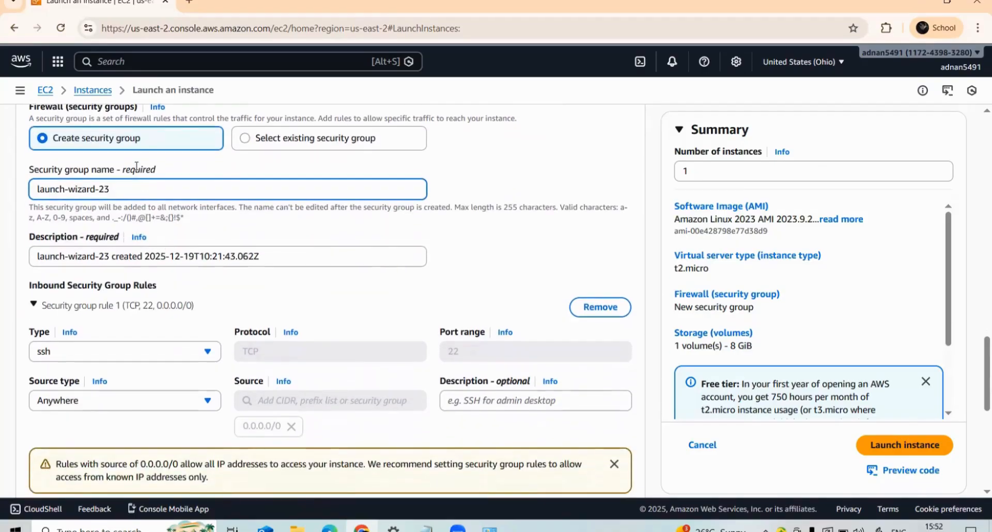
pyautogui.click(117, 407)
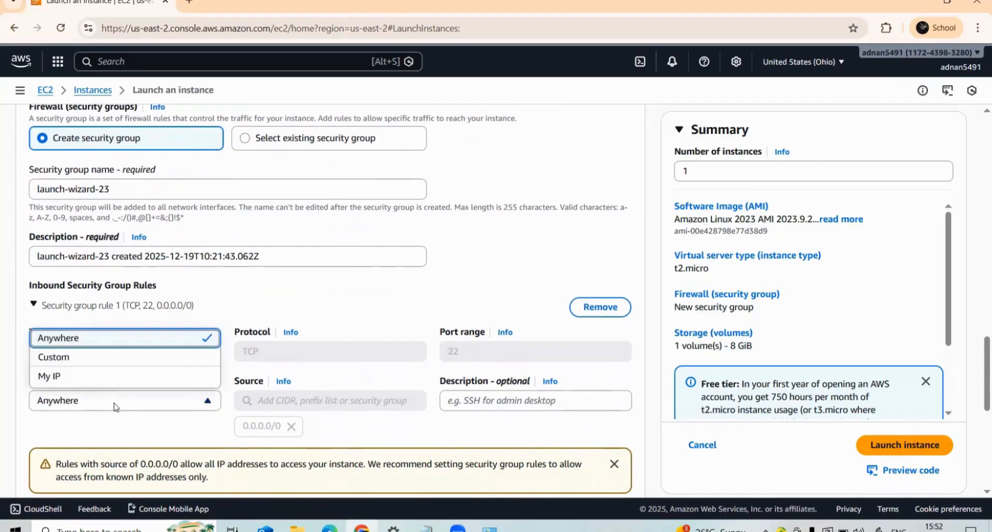
pyautogui.click(69, 376)
# - Add a second inbound security group rule that allows HTTP traffic from Anywhere
pyautogui.scroll(-1, 87, 359)
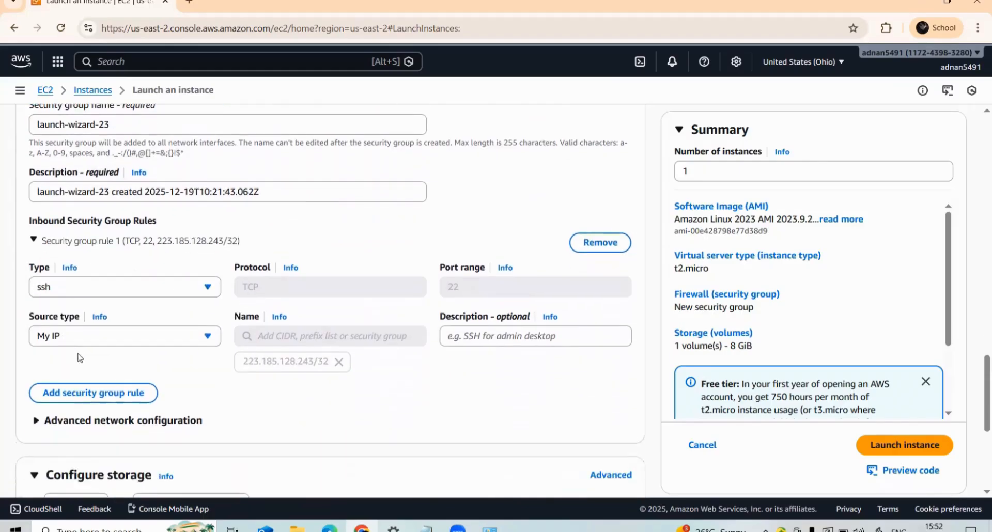
pyautogui.click(87, 390)
pyautogui.scroll(-2, 87, 391)
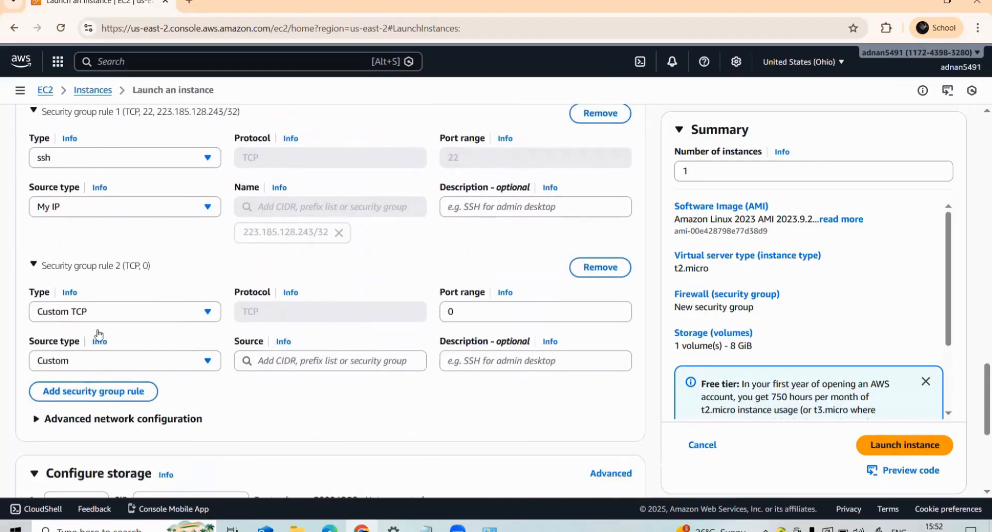
pyautogui.click(109, 312)
pyautogui.scroll(-2, 58, 237)
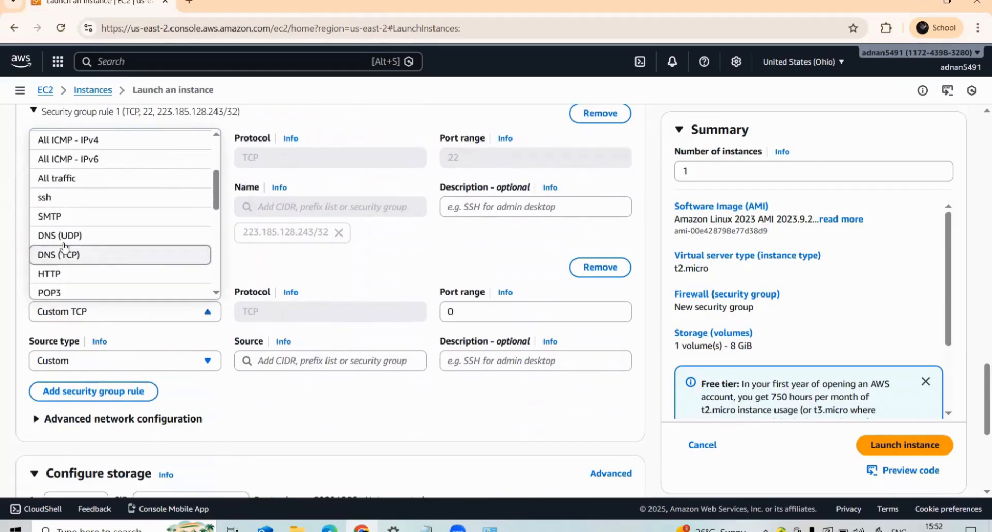
pyautogui.scroll(-1, 61, 235)
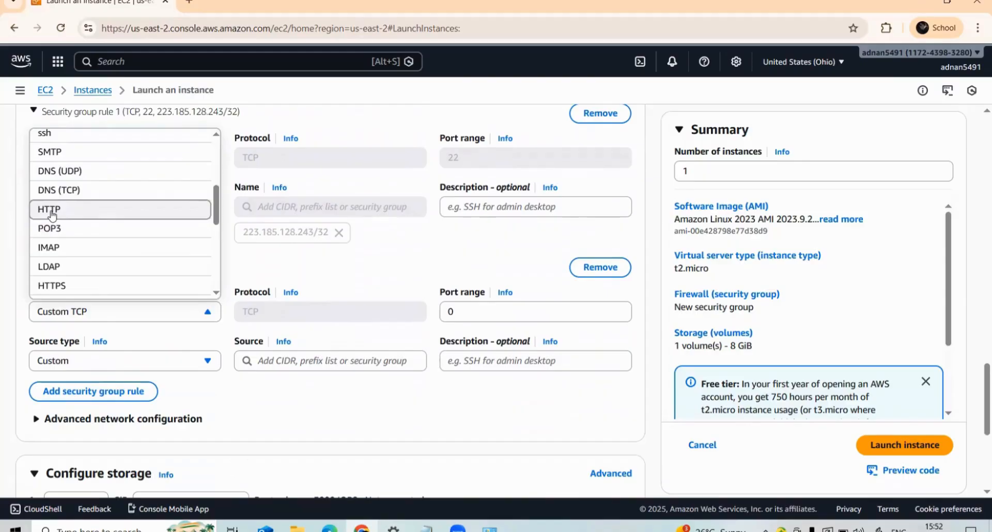
pyautogui.click(51, 213)
pyautogui.click(137, 361)
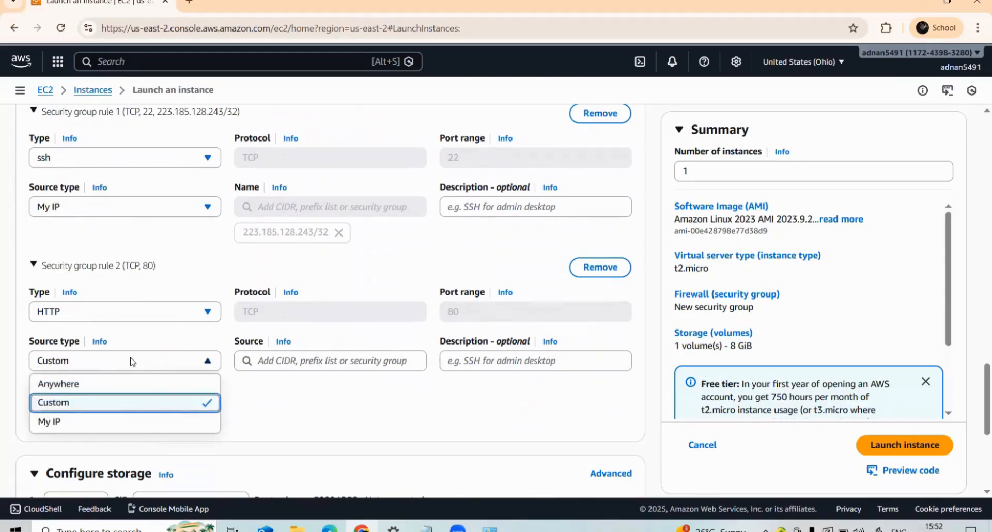
pyautogui.click(72, 387)
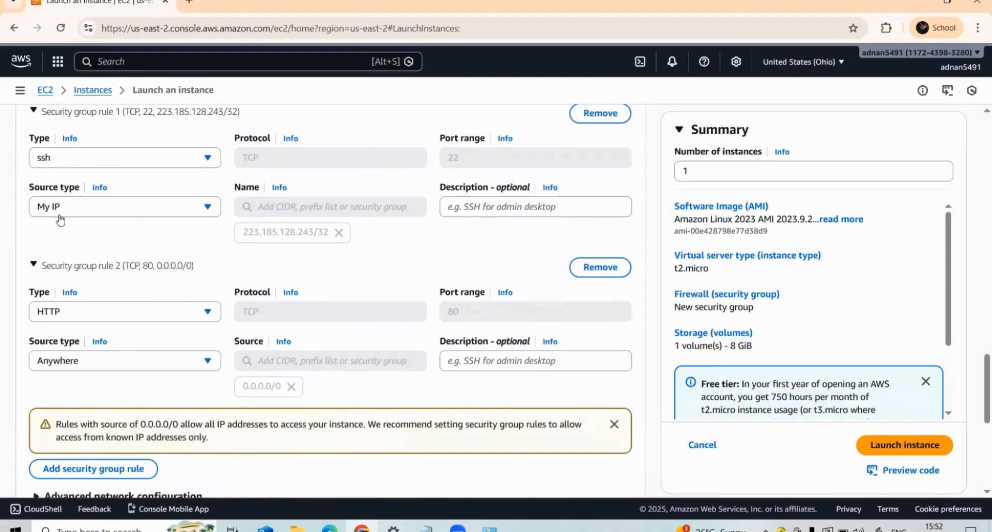
# - Expand Advanced details, paste the copied httpd bash script into User data as plain text, and launch the EC2-2 instance
pyautogui.scroll(-5, 59, 261)
pyautogui.scroll(-2, 59, 264)
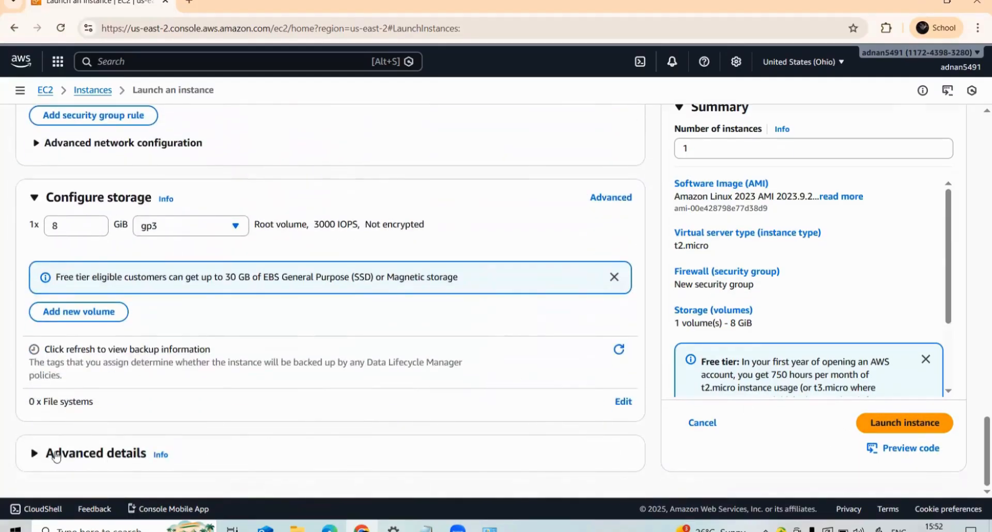
pyautogui.click(50, 454)
pyautogui.scroll(-15, 57, 409)
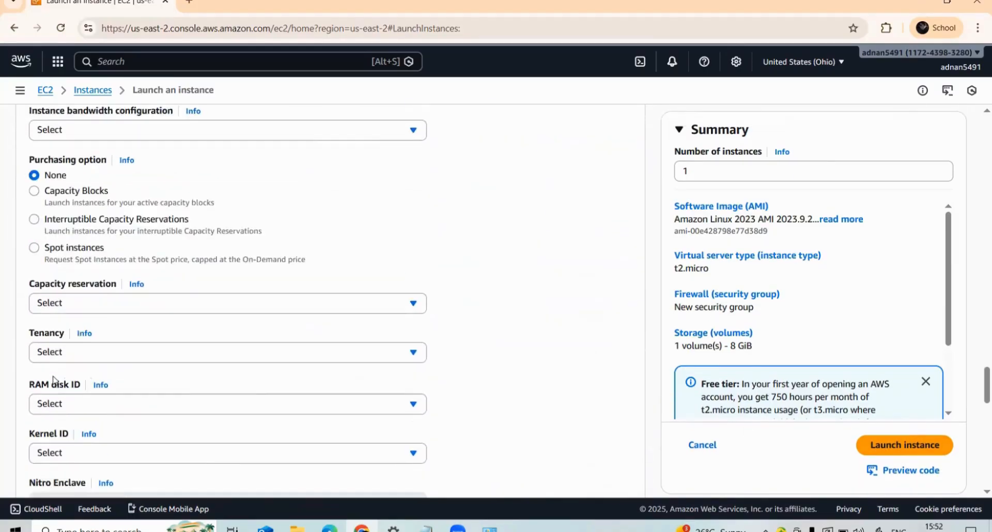
pyautogui.scroll(-5, 54, 380)
pyautogui.click(93, 287)
pyautogui.rightClick(93, 287)
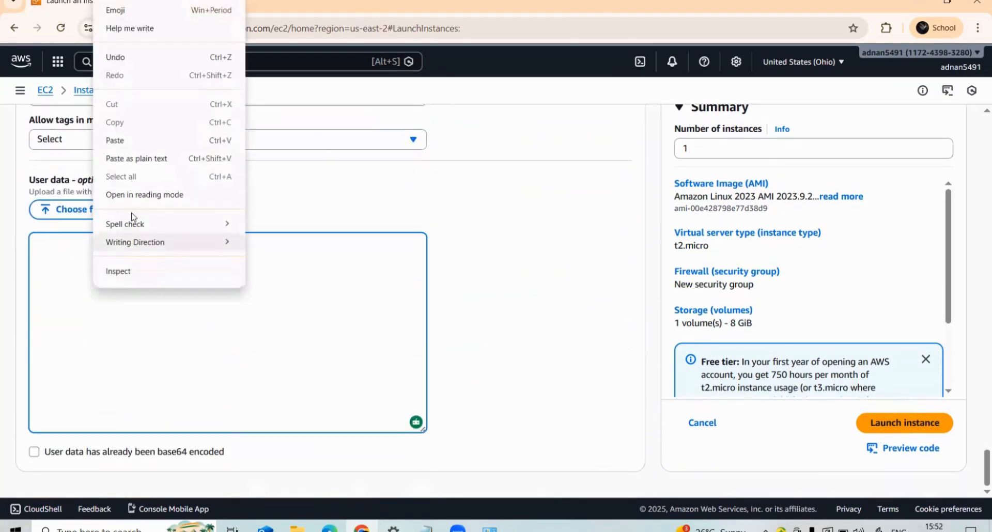
pyautogui.click(131, 155)
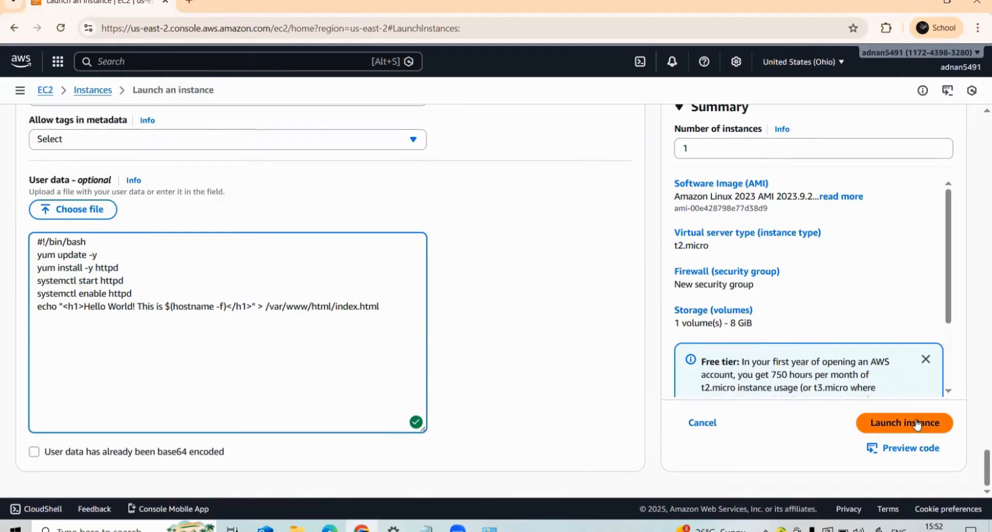
pyautogui.click(870, 423)
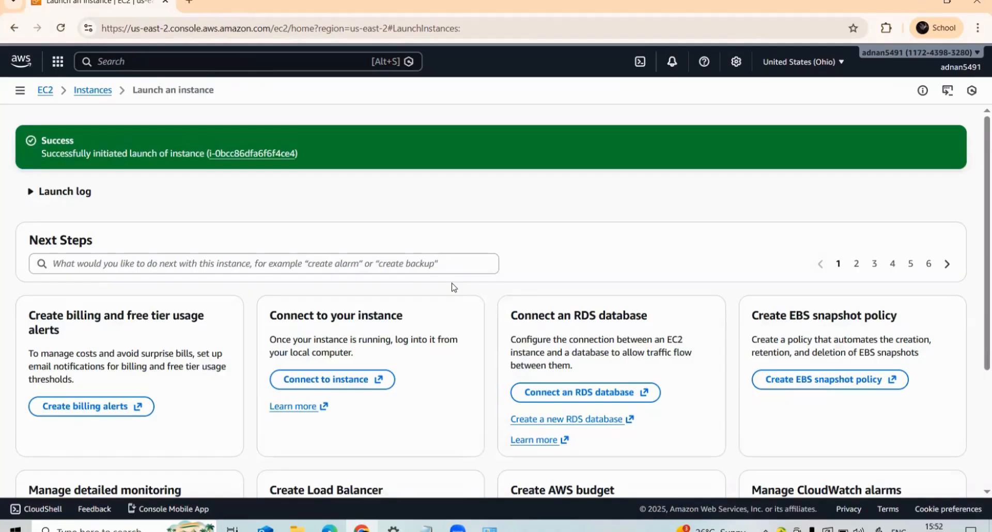
# - Go to the EC2 dashboard, open the running instances list, and refresh it to check for EC2-2
pyautogui.click(20, 91)
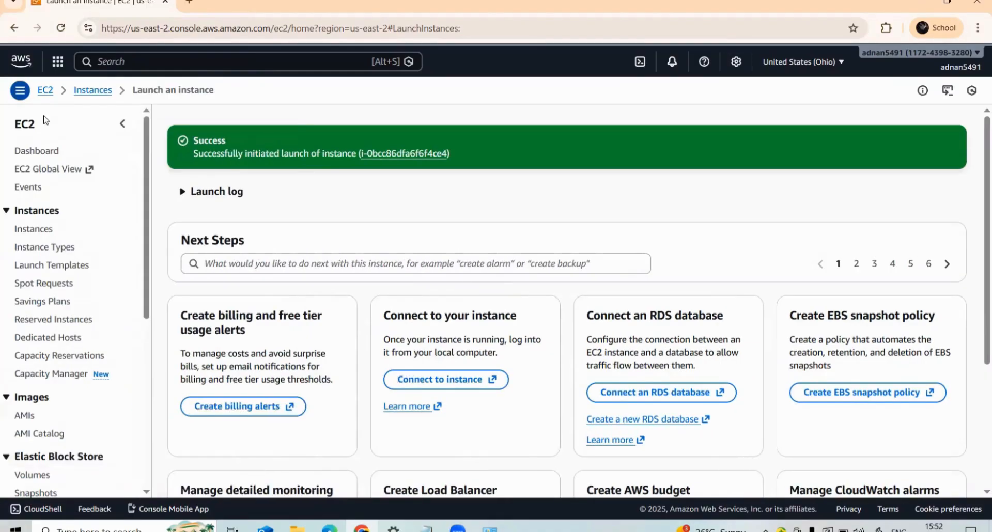
pyautogui.click(40, 155)
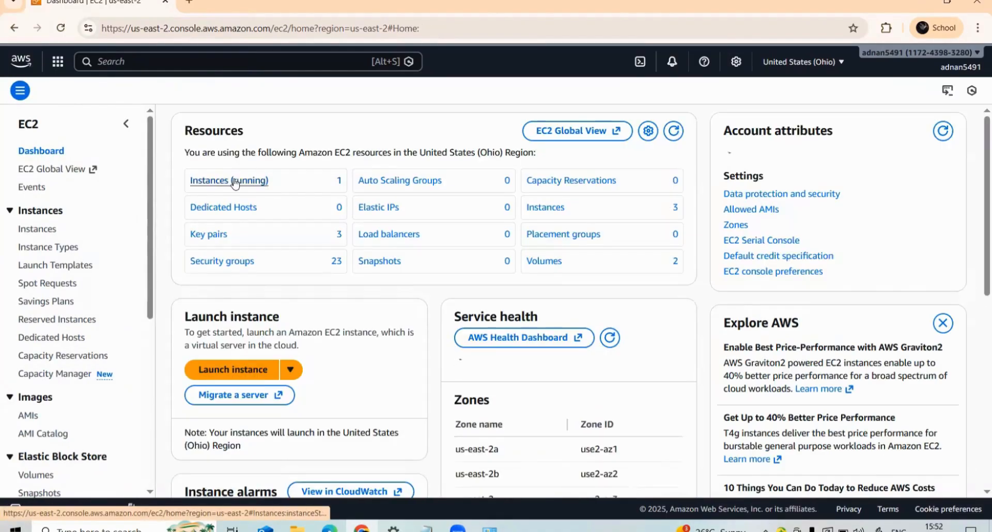
pyautogui.click(239, 182)
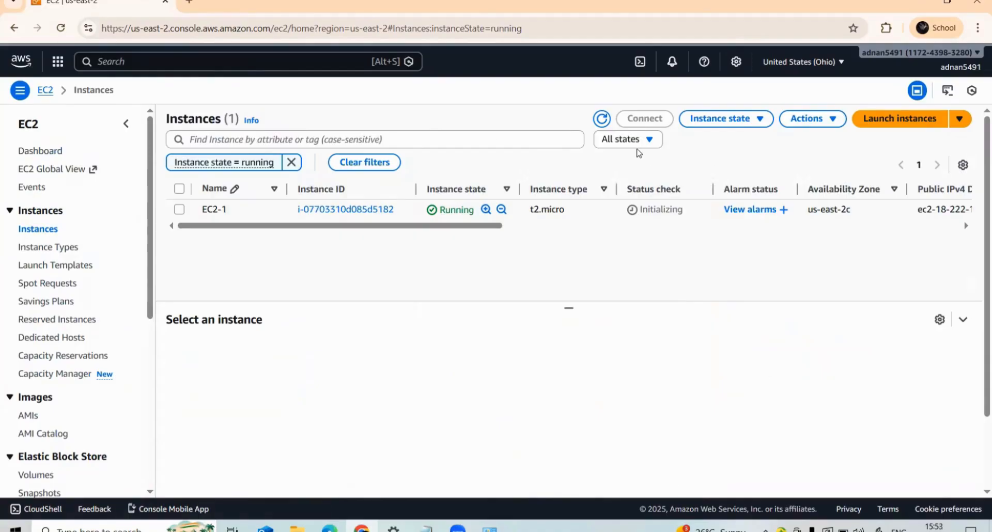
pyautogui.click(601, 119)
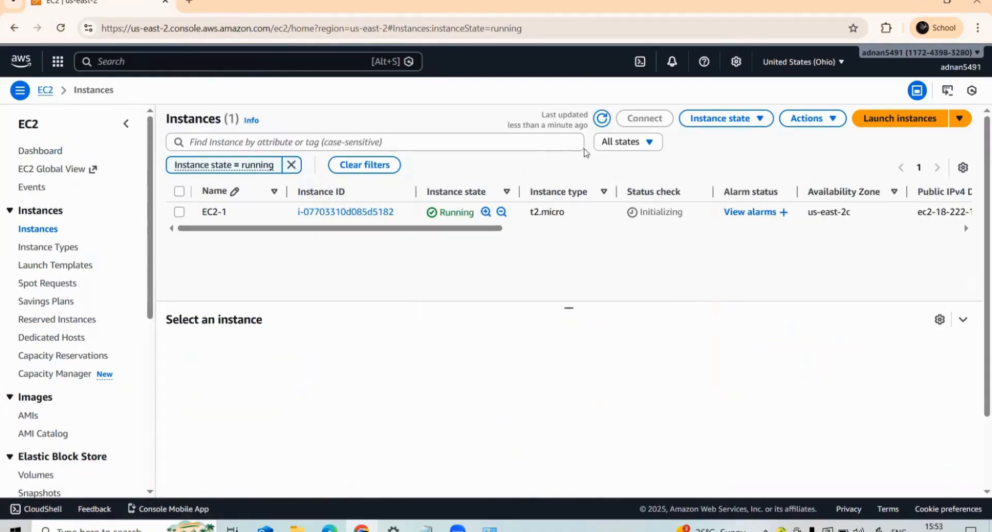
pyautogui.click(601, 119)
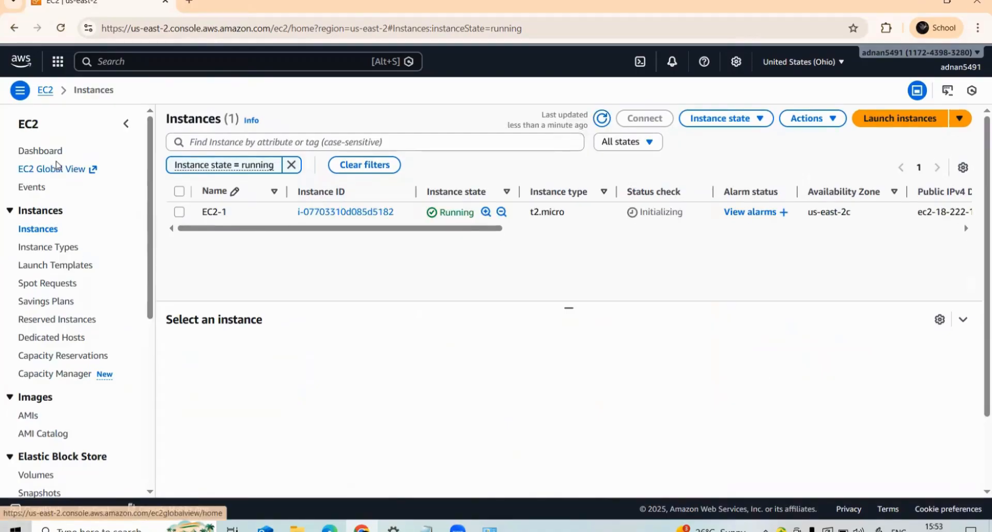
# - Check EC2-2 in the full instances list, then return through the dashboard to the running instances
pyautogui.click(39, 230)
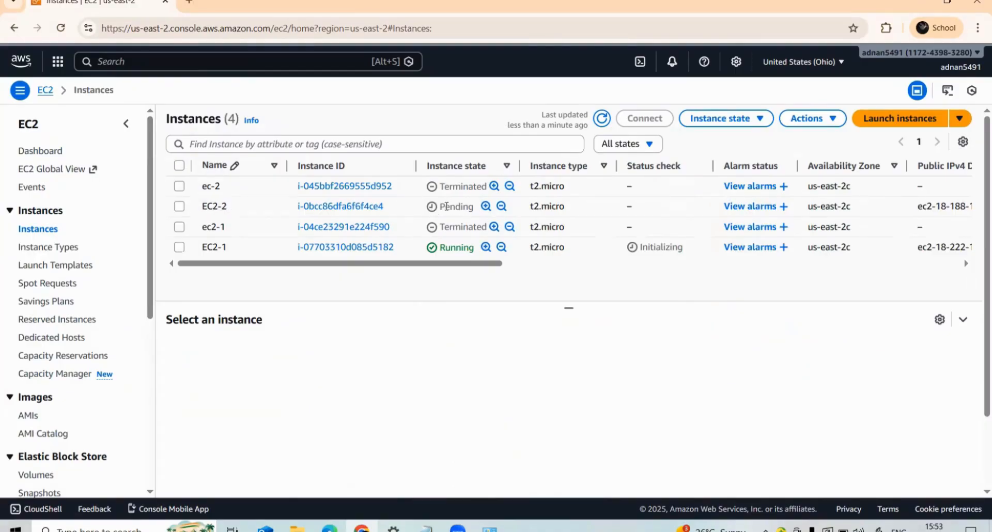
pyautogui.click(43, 150)
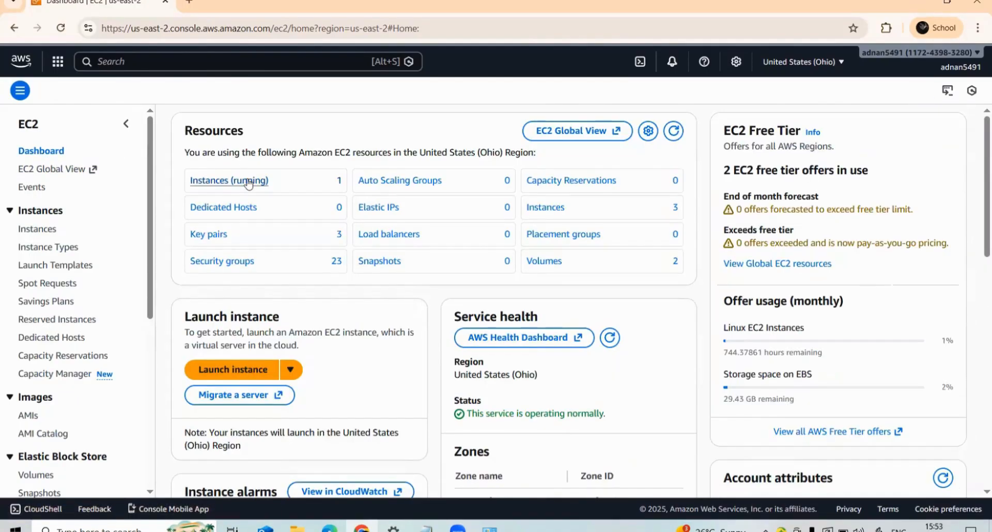
pyautogui.click(248, 182)
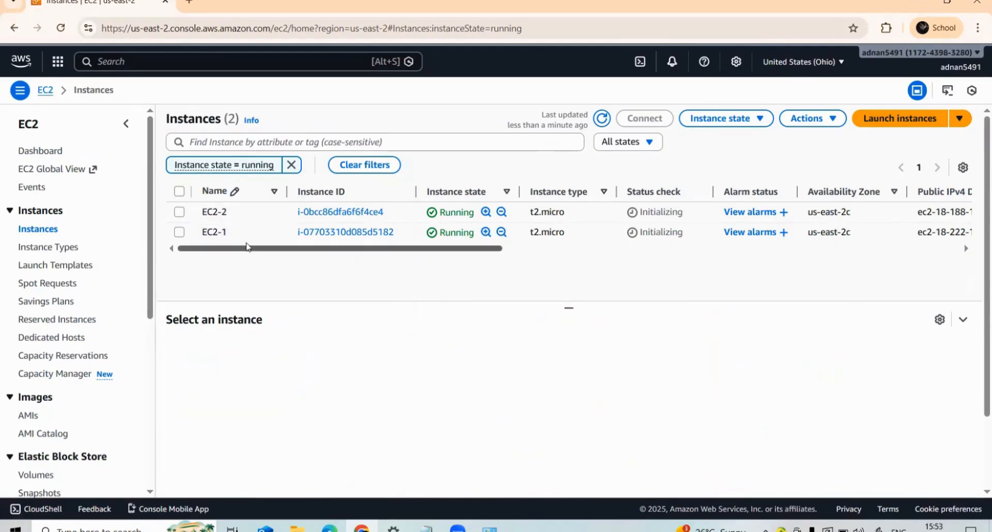
# - Go to the EC2 Load Balancers page and start creating an Application Load Balancer
pyautogui.scroll(-5, 78, 315)
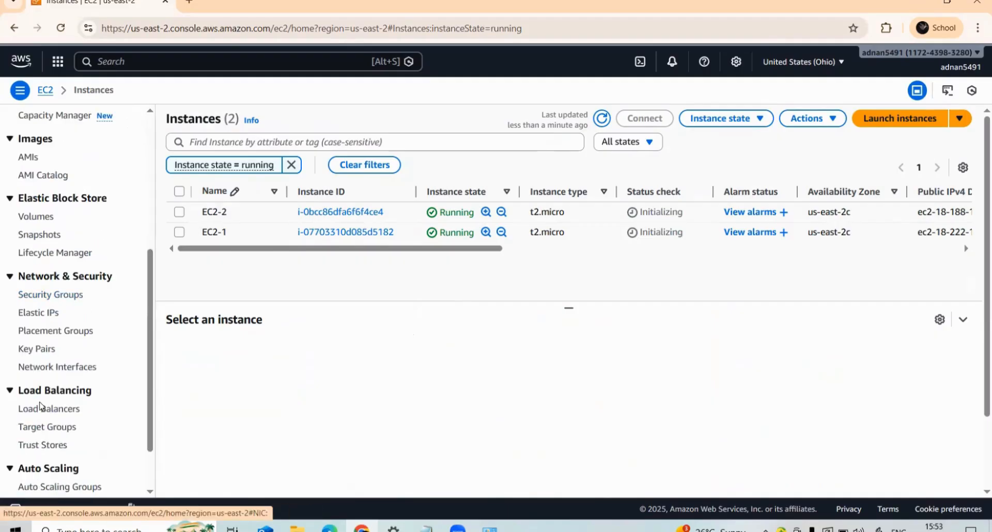
pyautogui.scroll(-1, 41, 406)
pyautogui.click(45, 346)
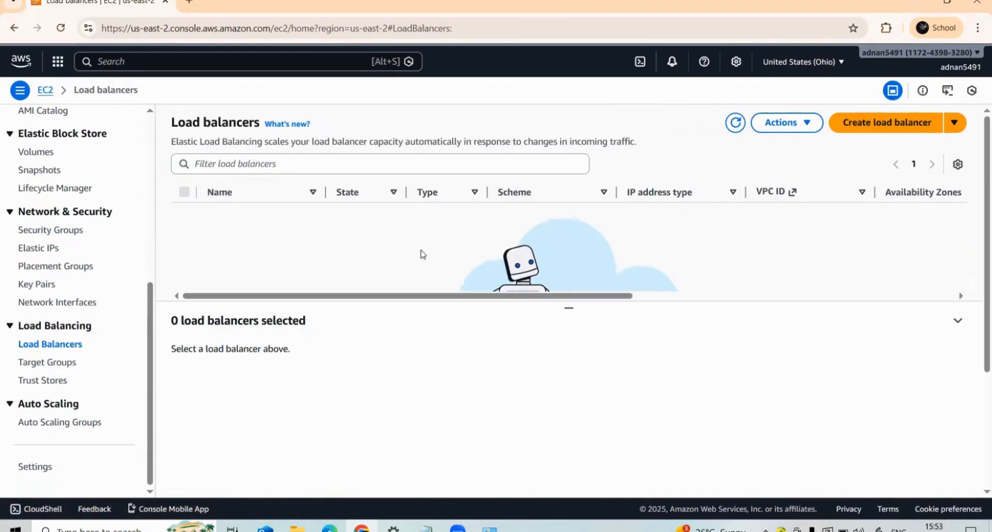
pyautogui.click(883, 133)
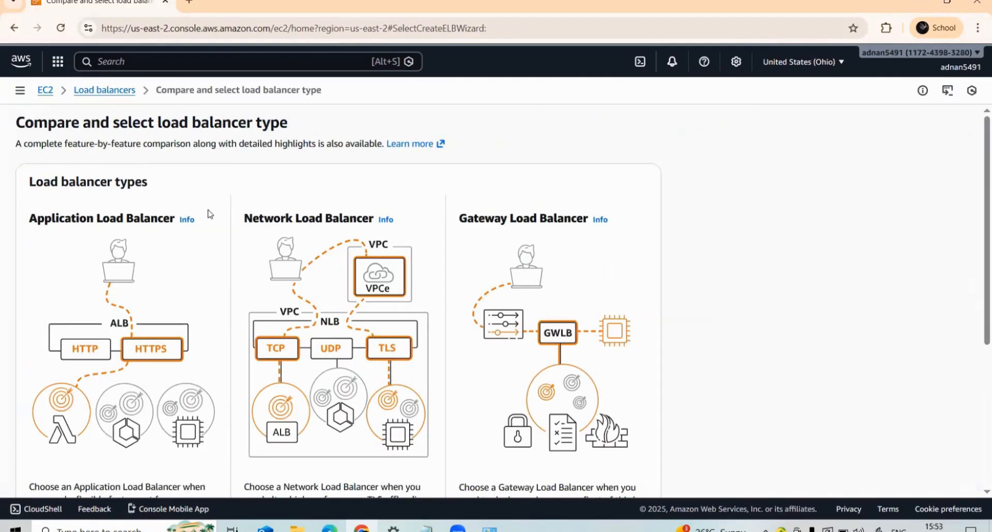
pyautogui.scroll(-2, 146, 248)
pyautogui.scroll(-2, 80, 358)
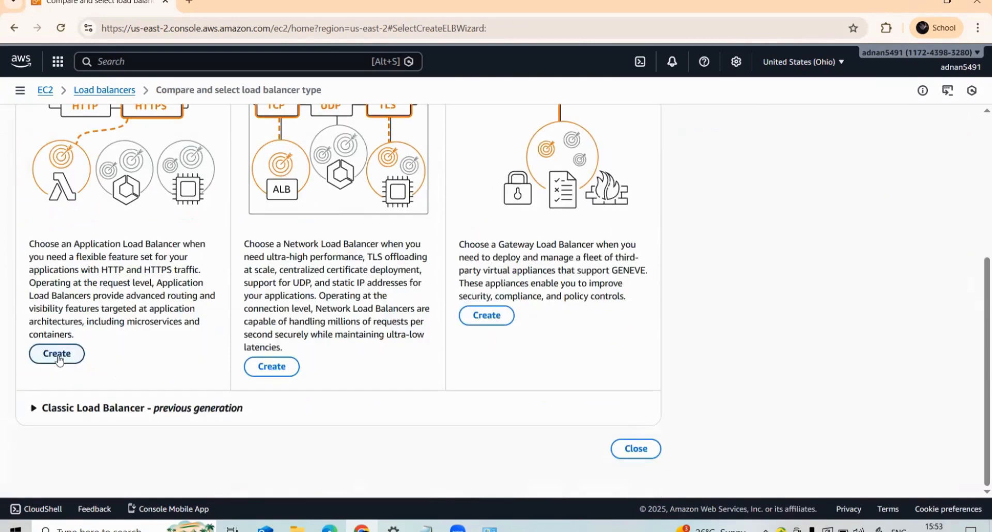
pyautogui.click(56, 351)
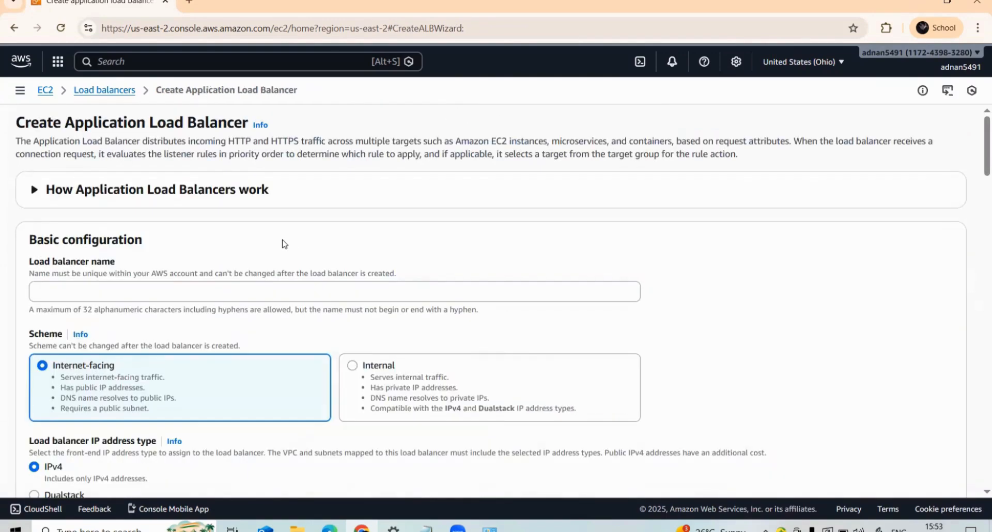
# - Name the load balancer ec2-loadbalancer and select the us-east-2a and us-east-2c Availability Zones in the network mapping
pyautogui.click(132, 291)
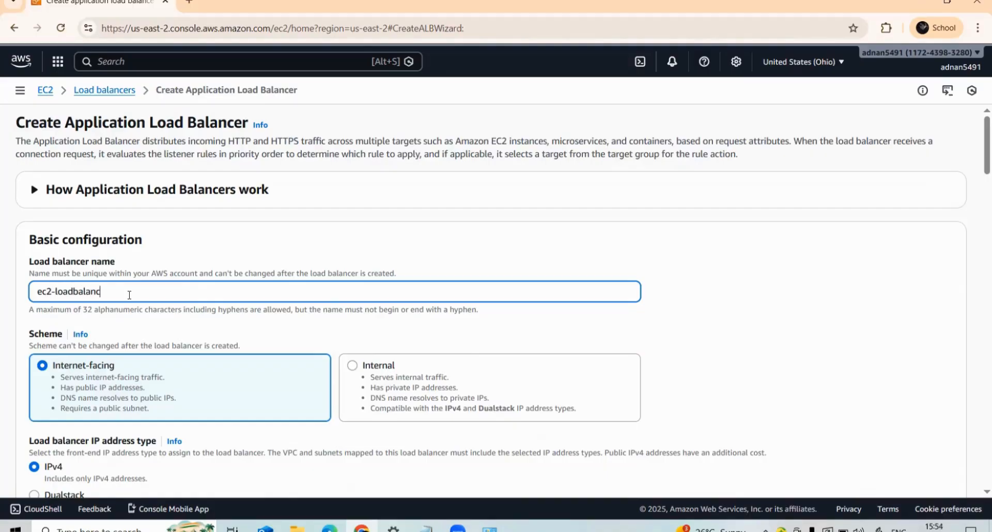
pyautogui.scroll(-3, 81, 333)
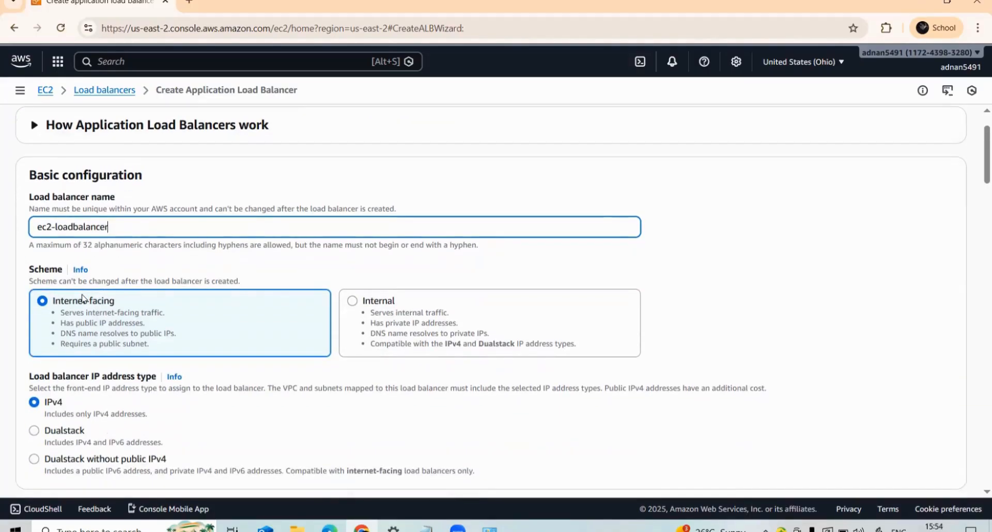
pyautogui.scroll(-5, 68, 313)
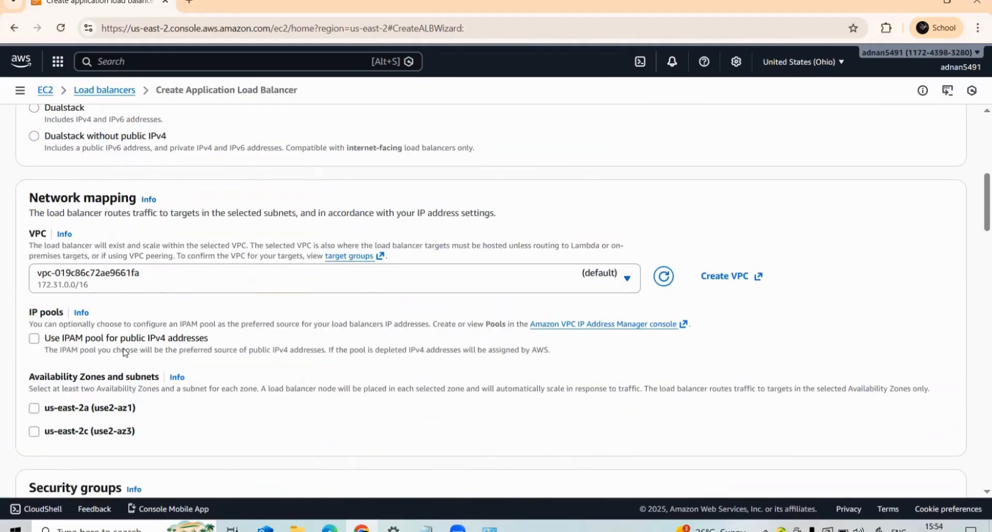
pyautogui.click(34, 409)
pyautogui.scroll(-3, 39, 413)
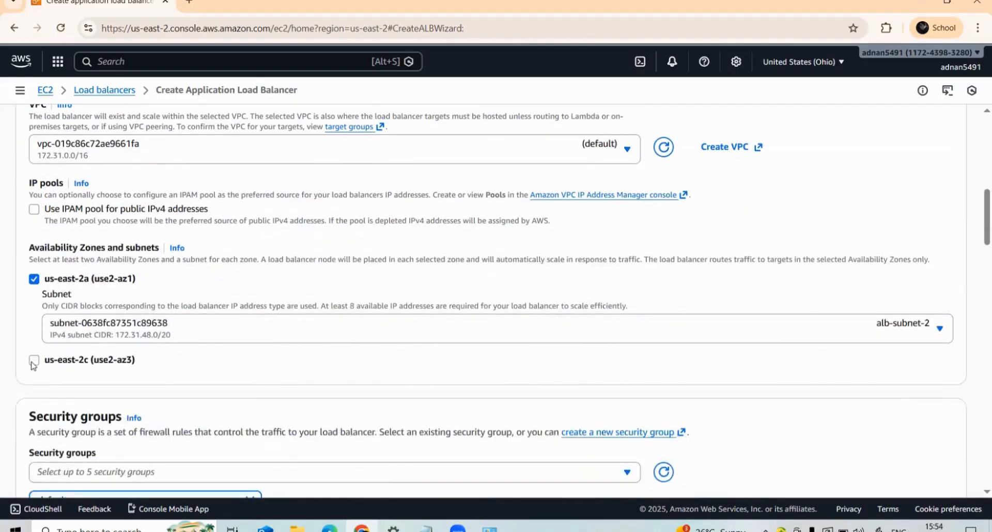
pyautogui.click(34, 360)
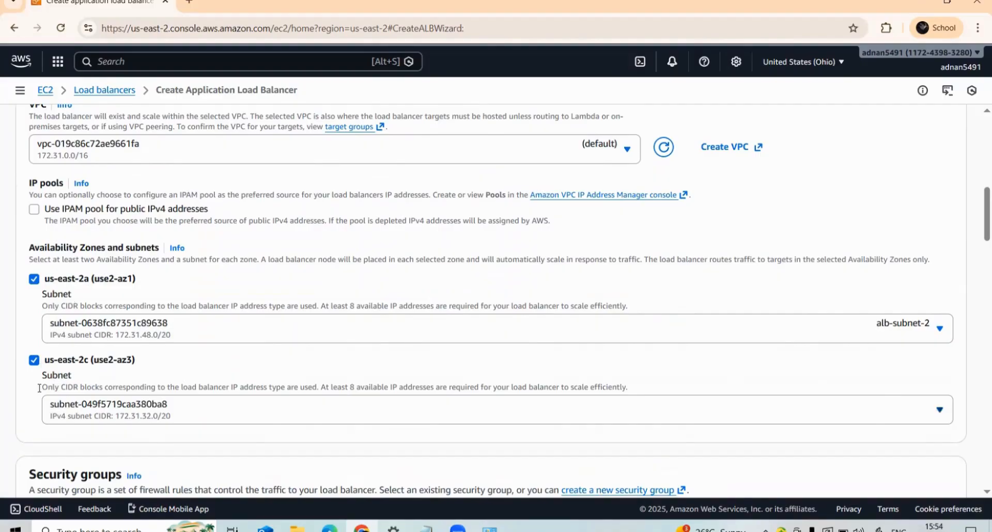
pyautogui.scroll(2, 46, 344)
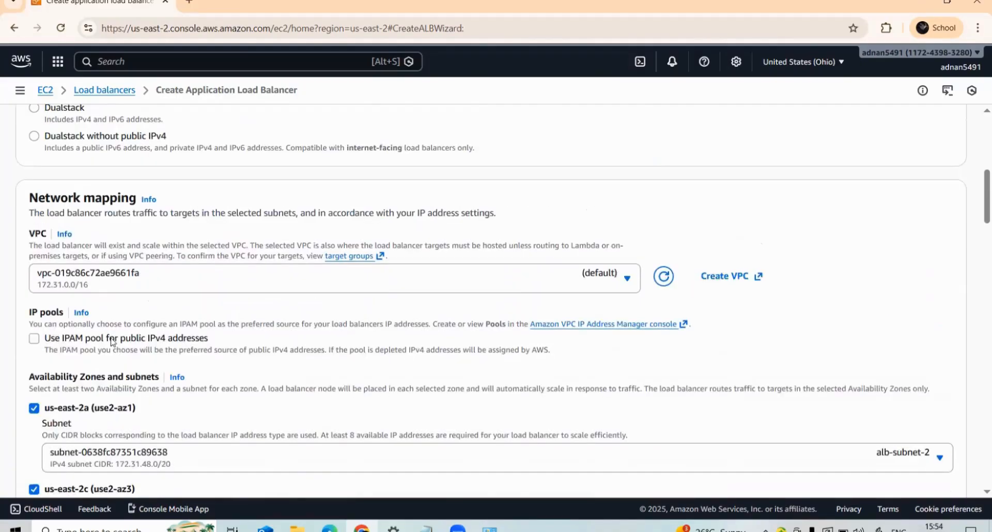
pyautogui.scroll(-2, 111, 343)
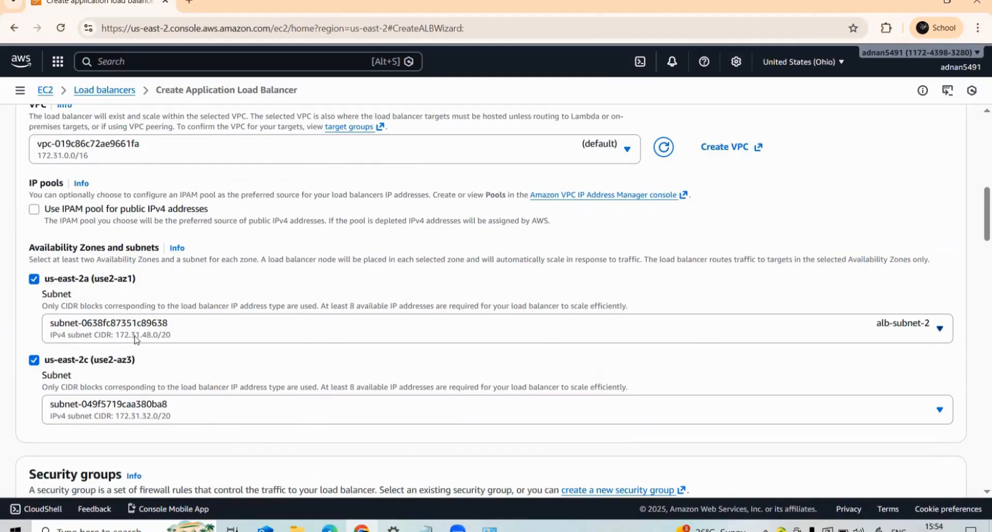
# - Open the console home in a new tab, view the subnets list in the VPC console, and close that tab
pyautogui.scroll(5, 136, 339)
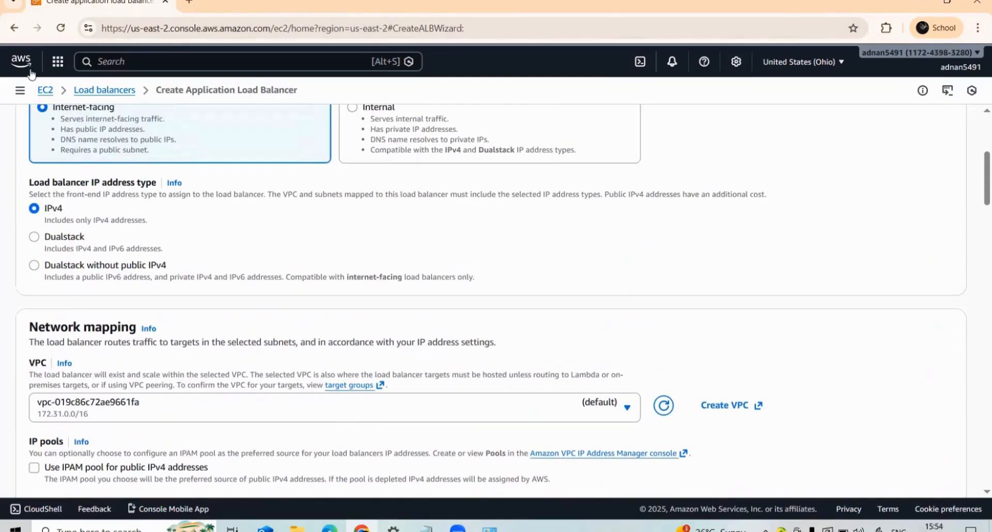
pyautogui.rightClick(30, 69)
pyautogui.click(63, 87)
pyautogui.click(207, 3)
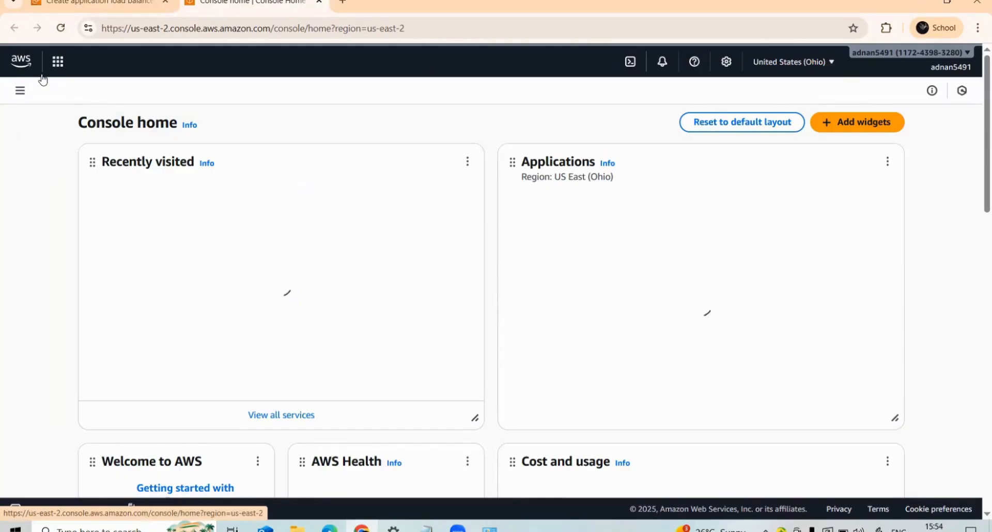
pyautogui.click(121, 216)
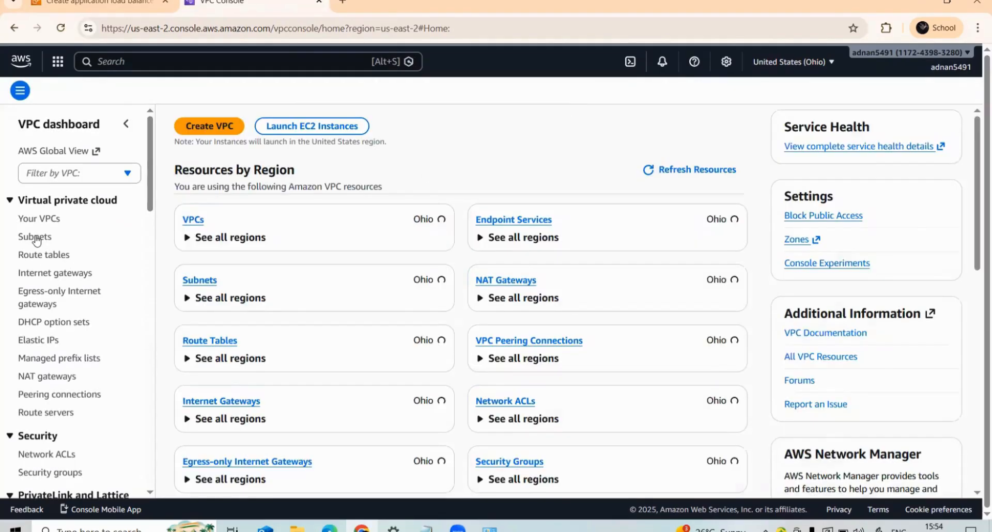
pyautogui.click(35, 237)
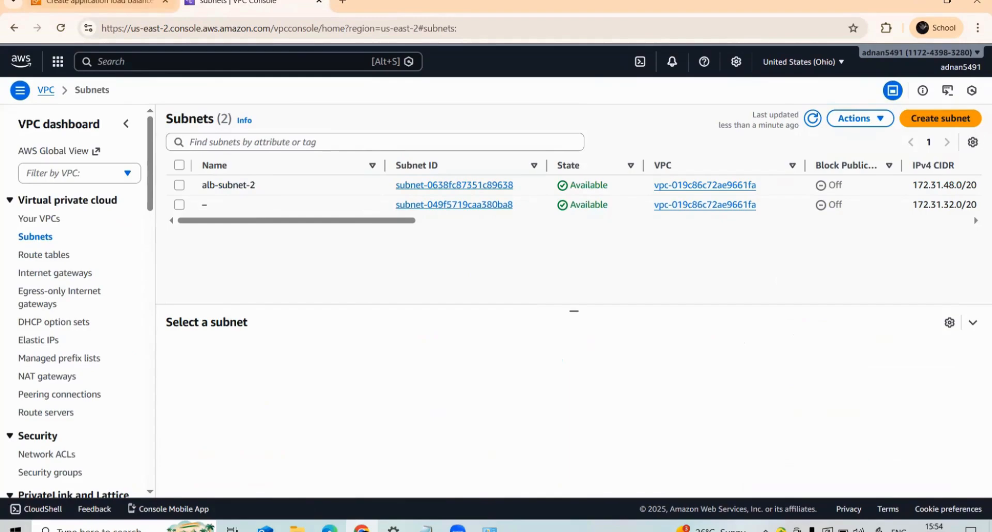
pyautogui.click(320, 3)
# - Review the Availability Zones and subnets mapping, browse the security groups offered for the load balancer, and close the list without choosing one
pyautogui.scroll(-3, 17, 245)
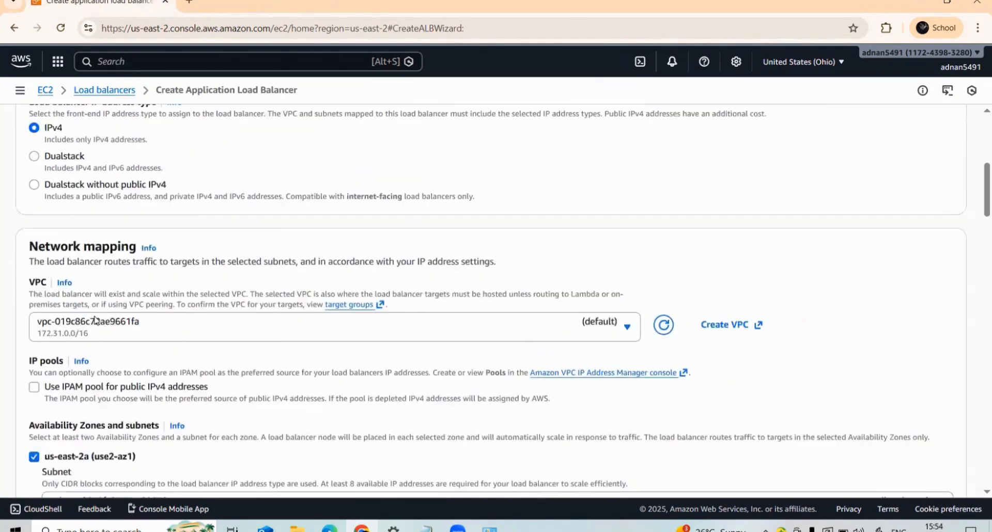
pyautogui.scroll(3, 21, 248)
pyautogui.scroll(-6, 78, 279)
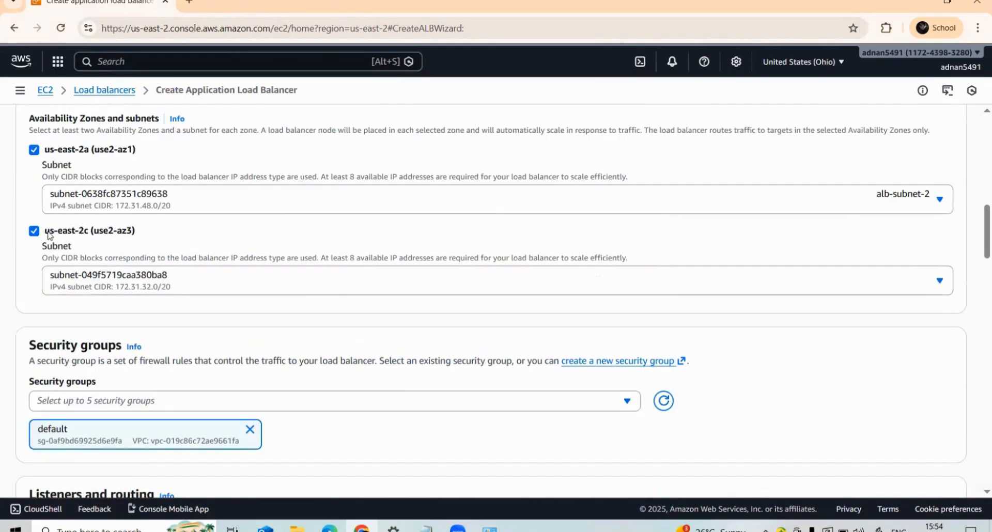
pyautogui.scroll(1, 102, 225)
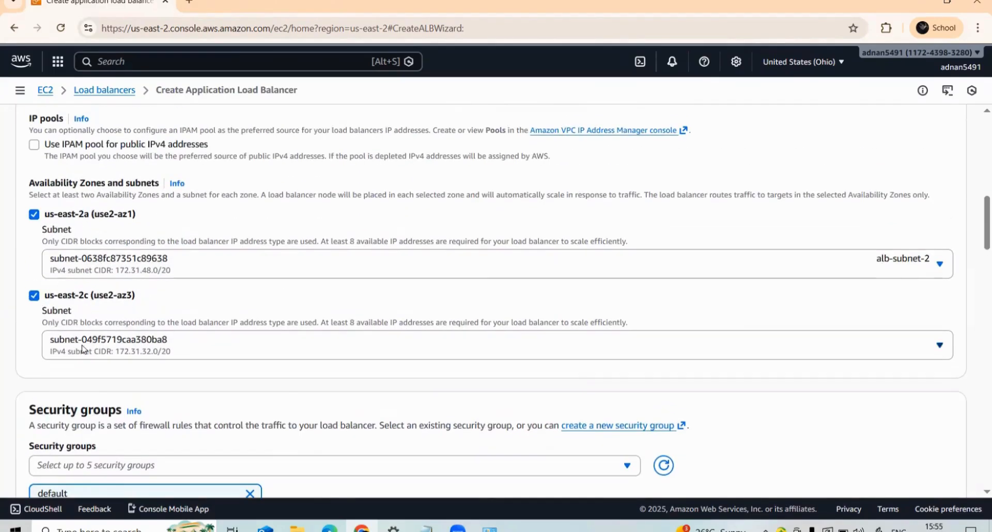
pyautogui.scroll(-2, 112, 243)
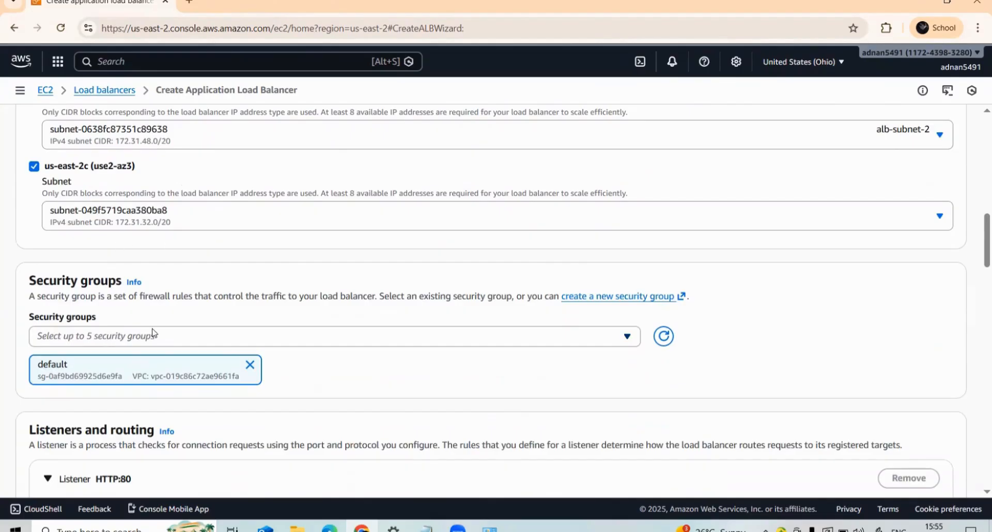
pyautogui.click(121, 339)
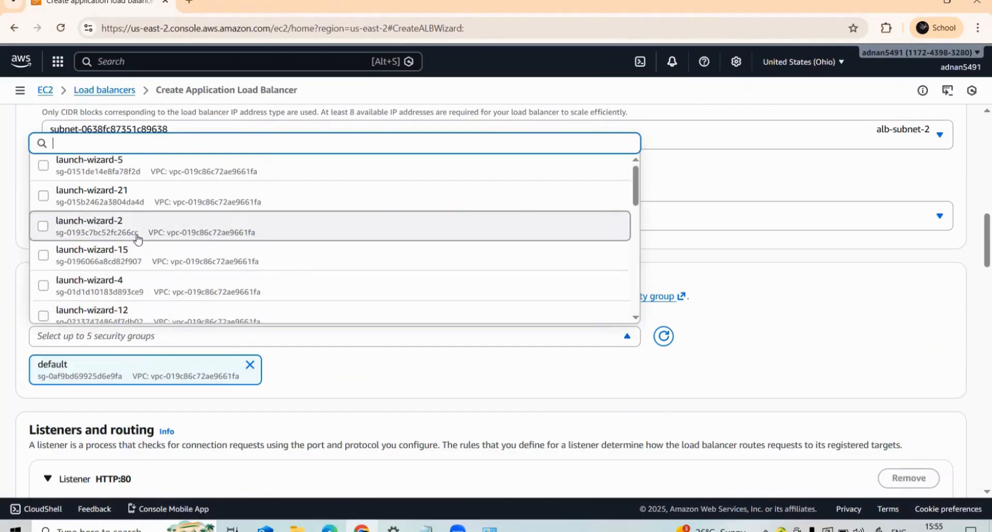
pyautogui.scroll(-2, 116, 259)
pyautogui.scroll(-1, 116, 268)
pyautogui.click(1, 341)
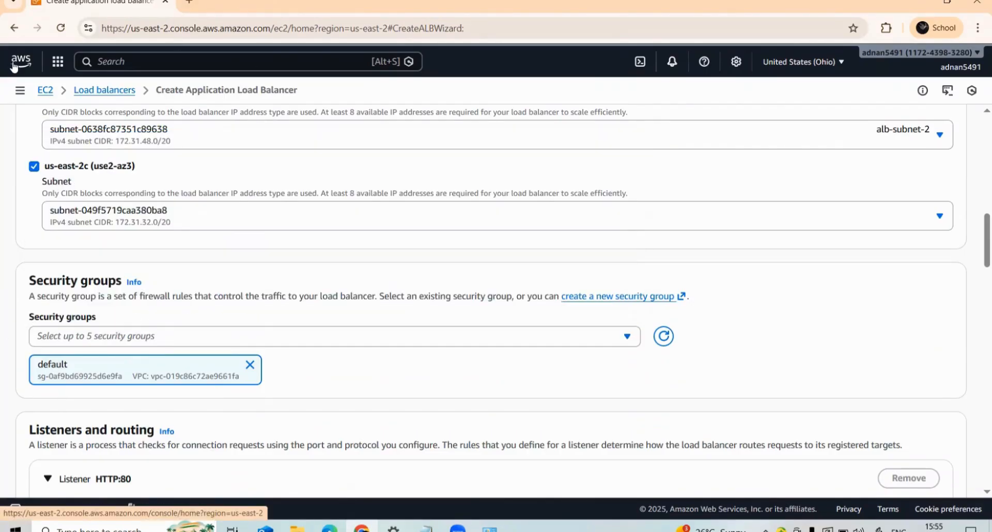
# - Open the EC2 dashboard in a new tab and display the running instances with EC2-2 selected
pyautogui.rightClick(45, 93)
pyautogui.click(60, 108)
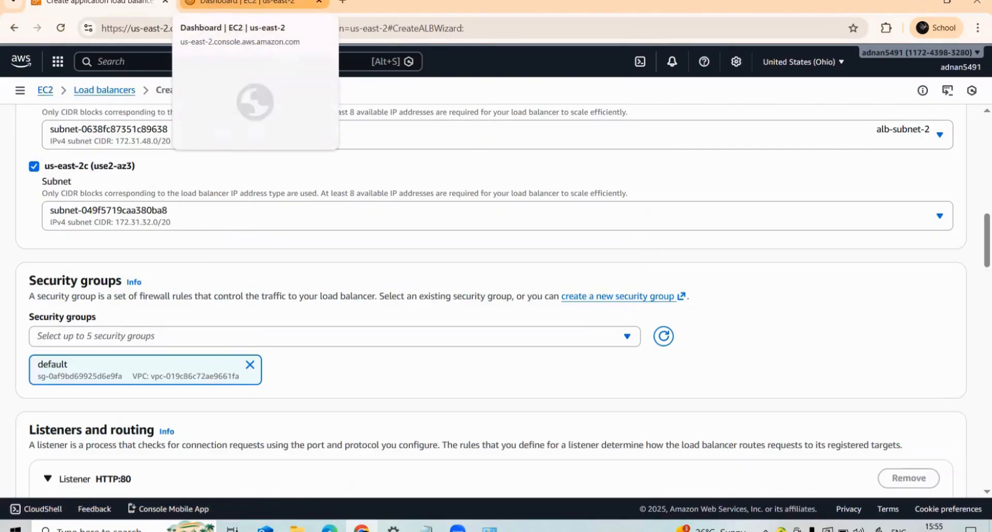
pyautogui.click(202, 7)
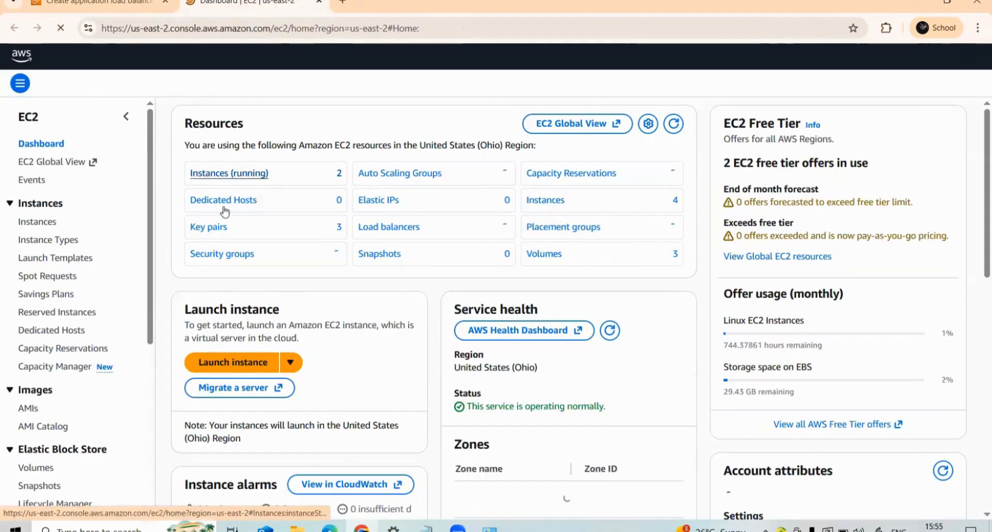
pyautogui.click(235, 174)
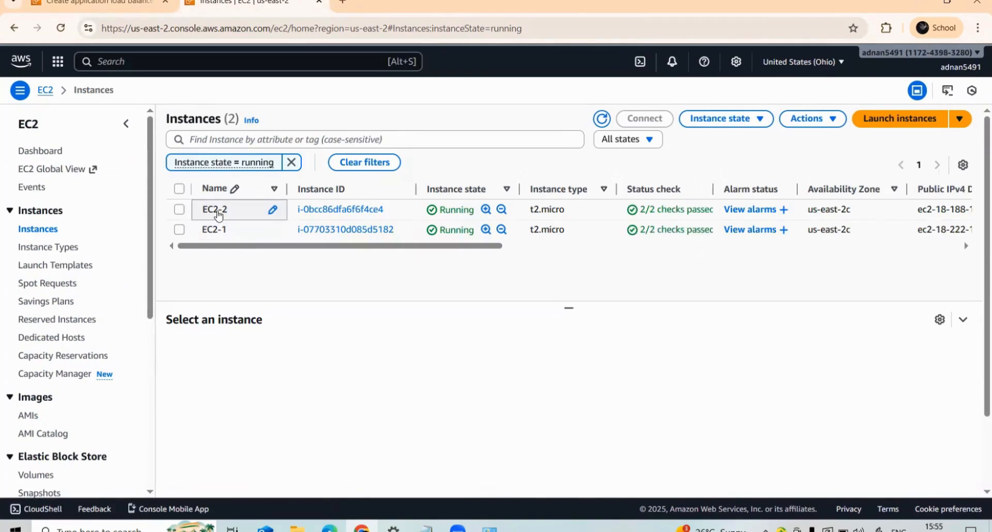
pyautogui.click(217, 212)
pyautogui.rightClick(217, 213)
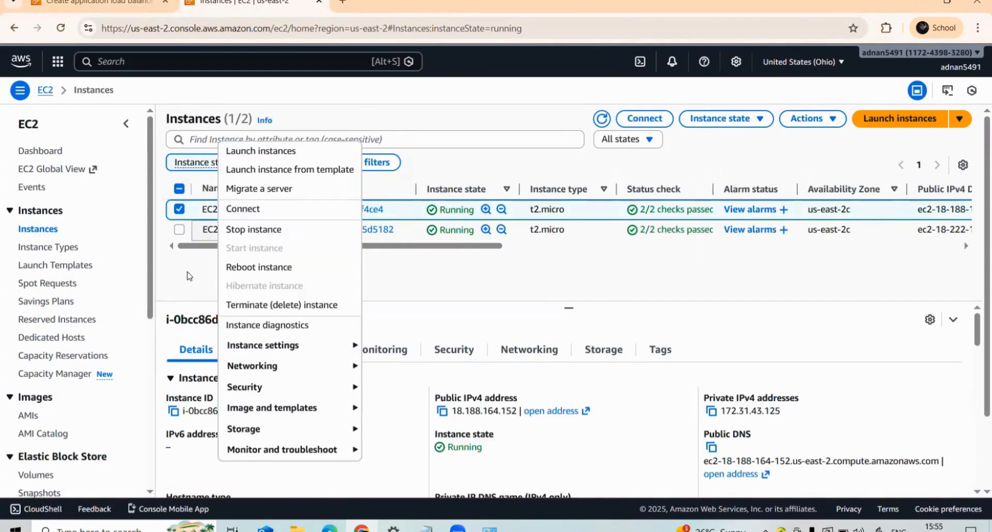
pyautogui.click(188, 283)
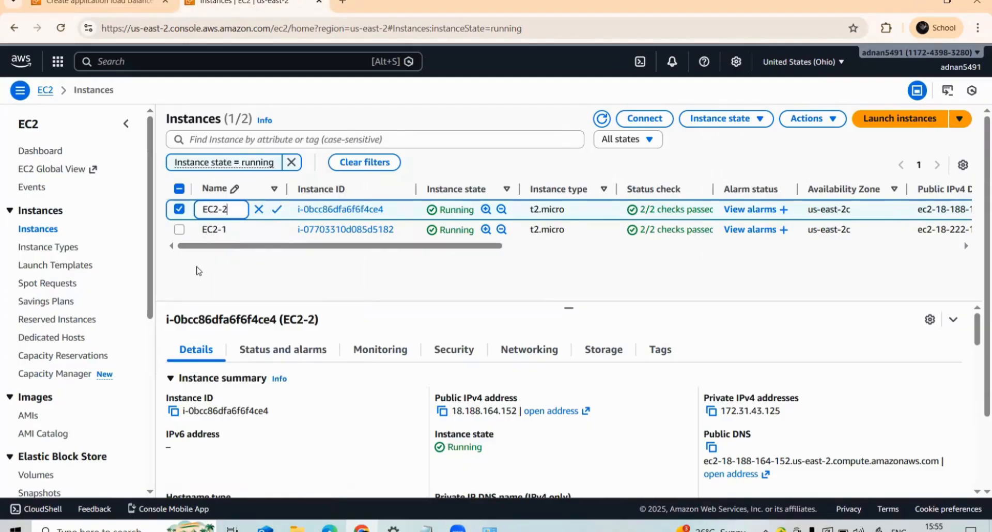
# - Open the EC2-2 instance details and check which security group its inbound rules belong to
pyautogui.click(305, 210)
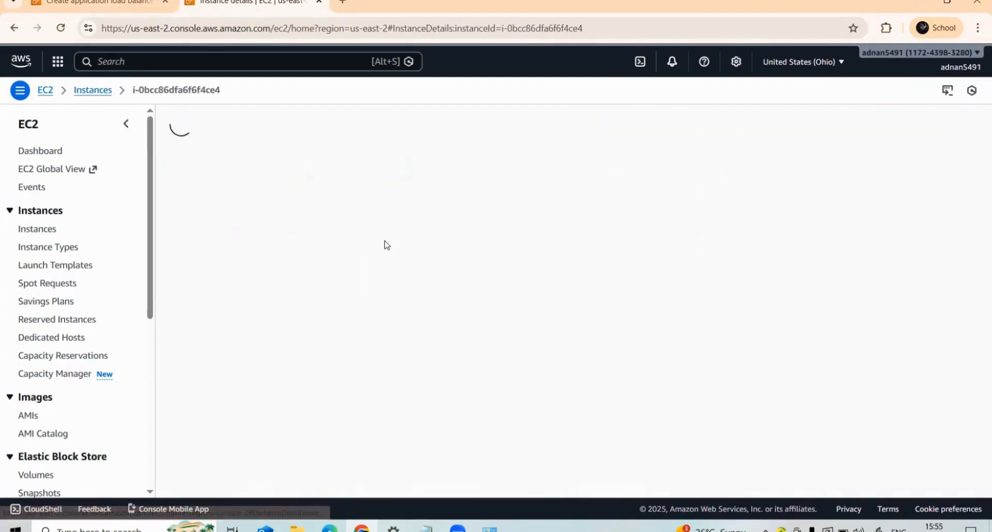
pyautogui.scroll(-10, 320, 255)
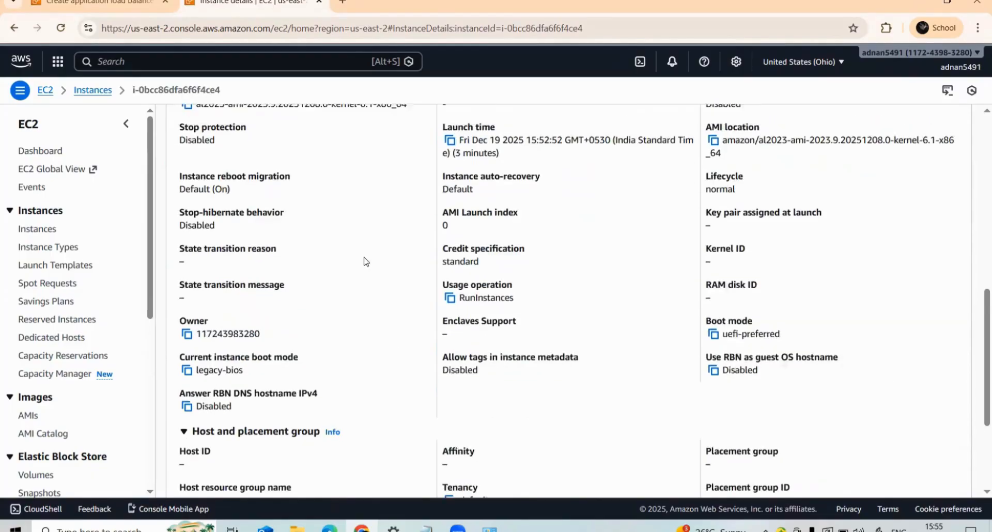
pyautogui.scroll(6, 365, 259)
pyautogui.click(455, 312)
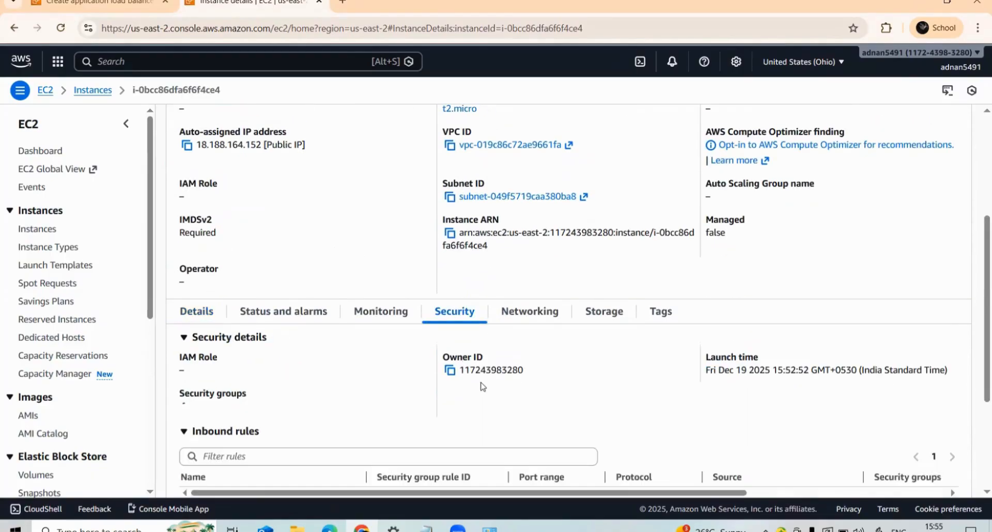
pyautogui.scroll(-3, 243, 378)
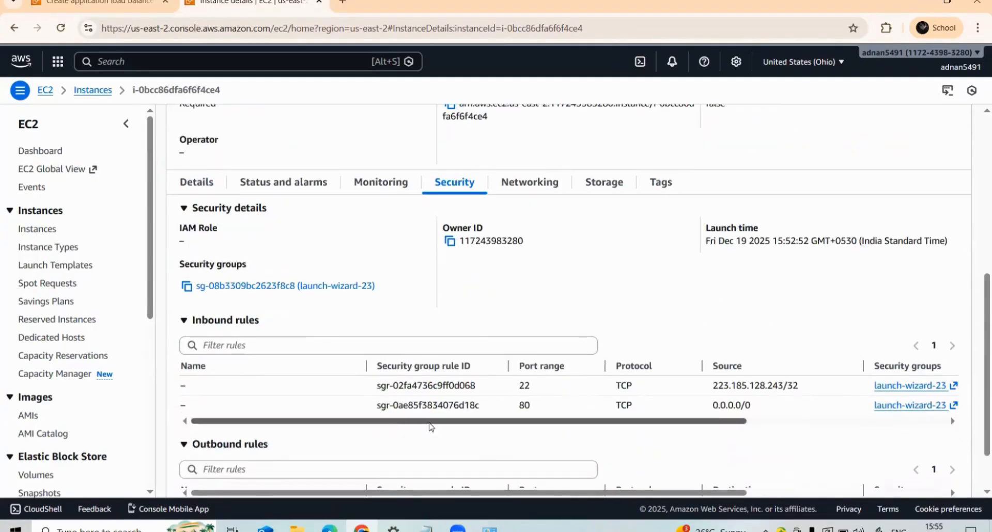
pyautogui.moveTo(652, 420); pyautogui.dragTo(760, 420)
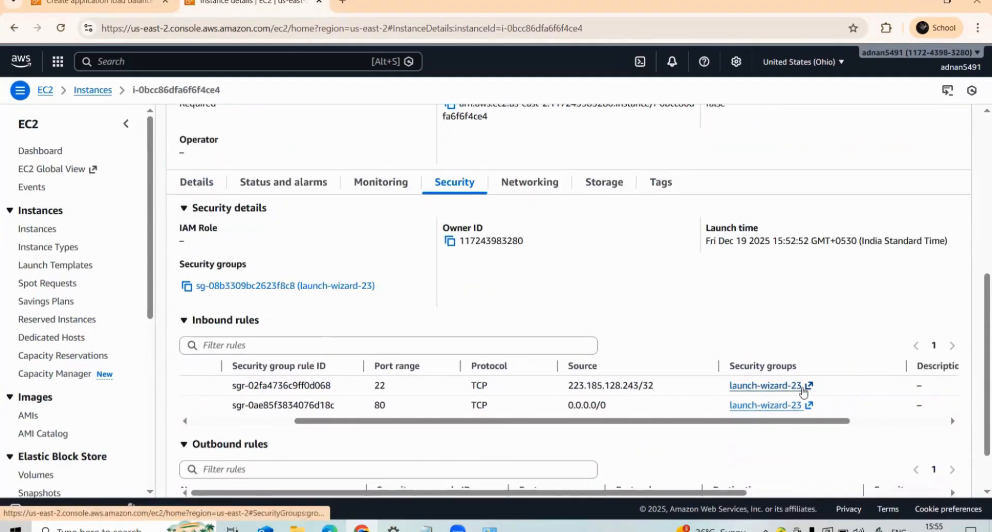
# - Return to the load balancer form and add launch-wizard-23 to its security groups
pyautogui.click(99, 3)
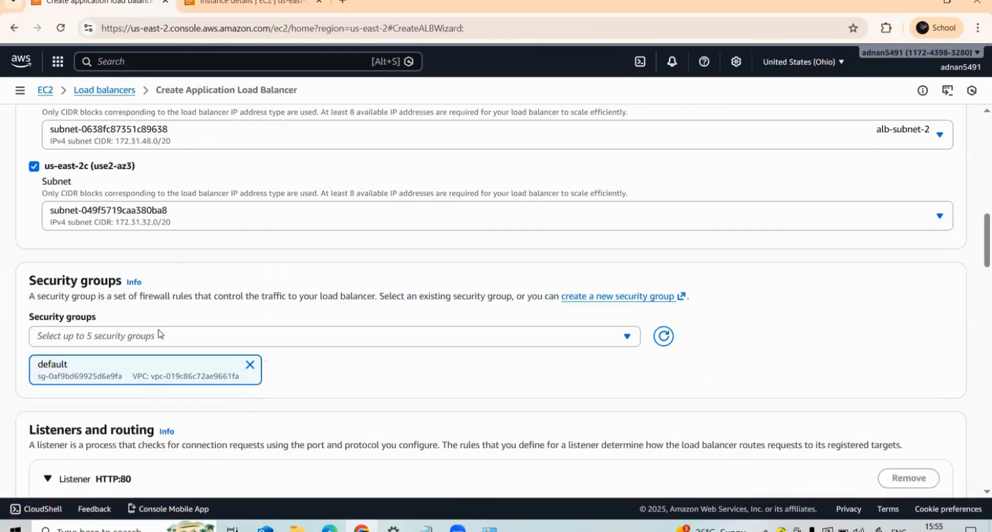
pyautogui.click(98, 336)
pyautogui.scroll(-5, 124, 207)
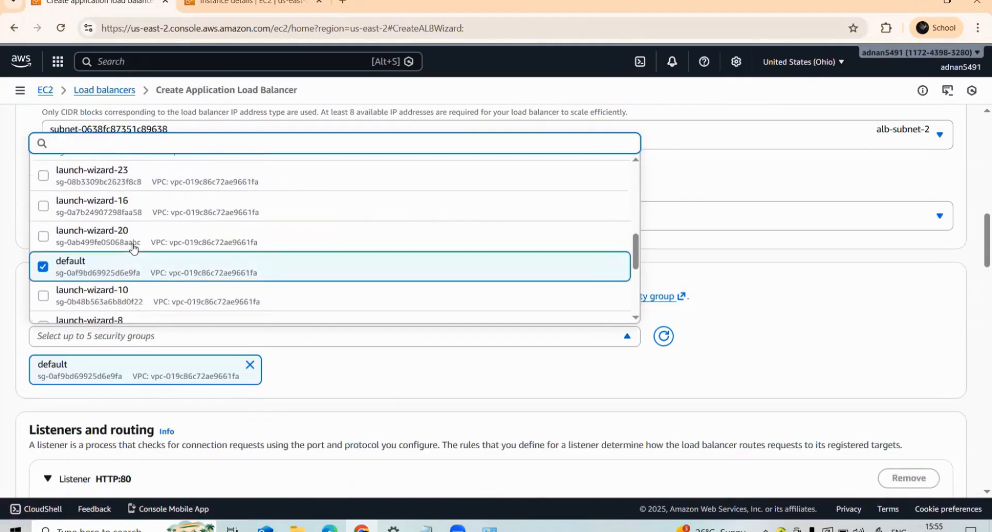
pyautogui.scroll(-5, 133, 248)
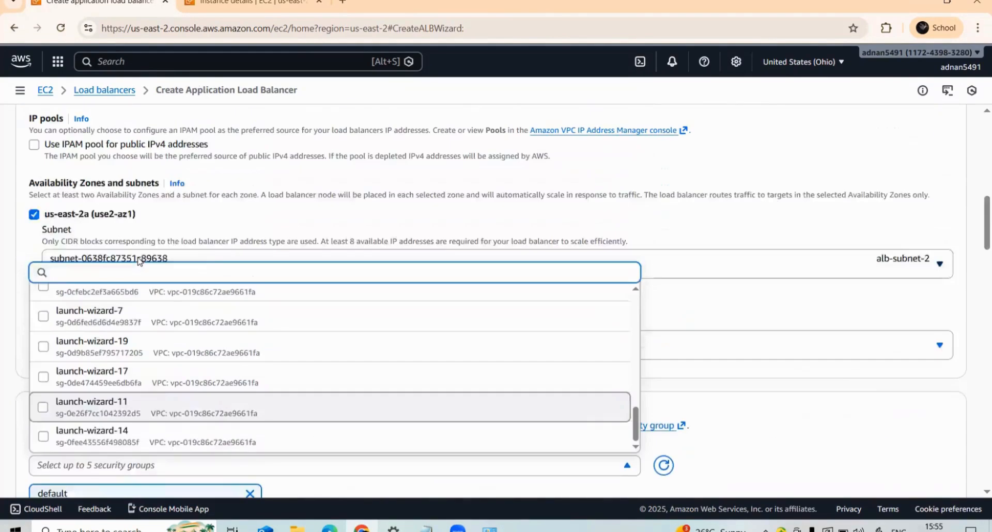
pyautogui.scroll(2, 138, 261)
pyautogui.scroll(-3, 132, 332)
pyautogui.scroll(3, 118, 342)
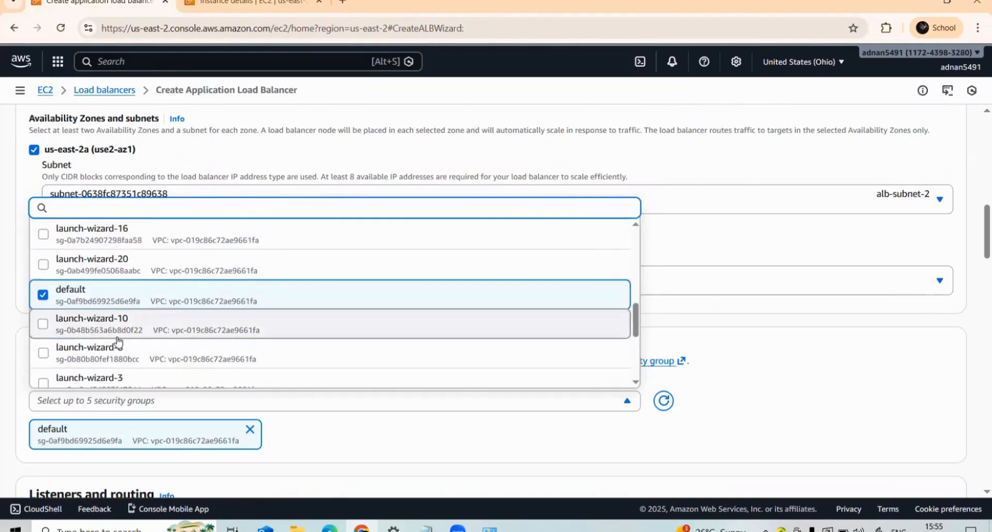
pyautogui.scroll(3, 119, 342)
pyautogui.click(102, 336)
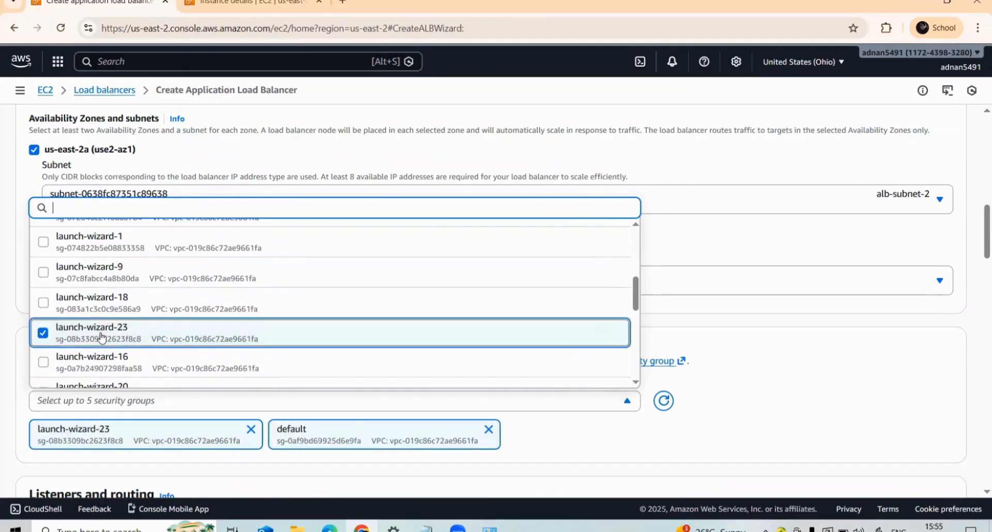
pyautogui.click(623, 456)
# - Go back to the running instances, open the EC2-1 details, and check which security group its inbound rules belong to
pyautogui.click(248, 3)
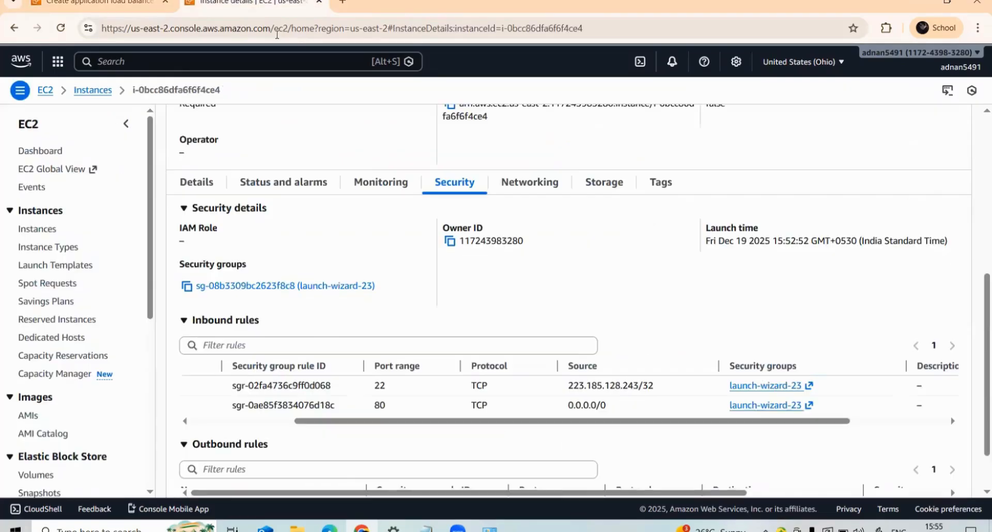
pyautogui.scroll(6, 292, 251)
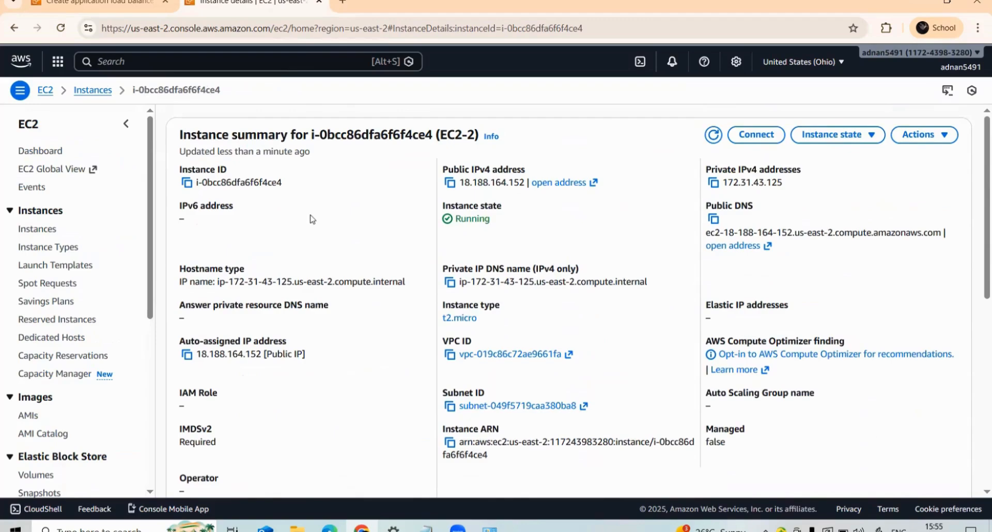
pyautogui.click(14, 28)
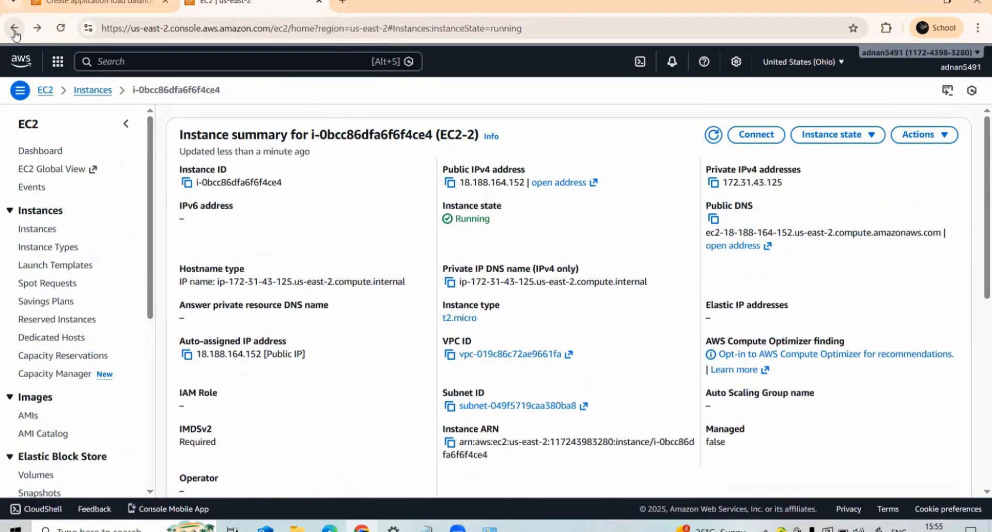
pyautogui.click(179, 210)
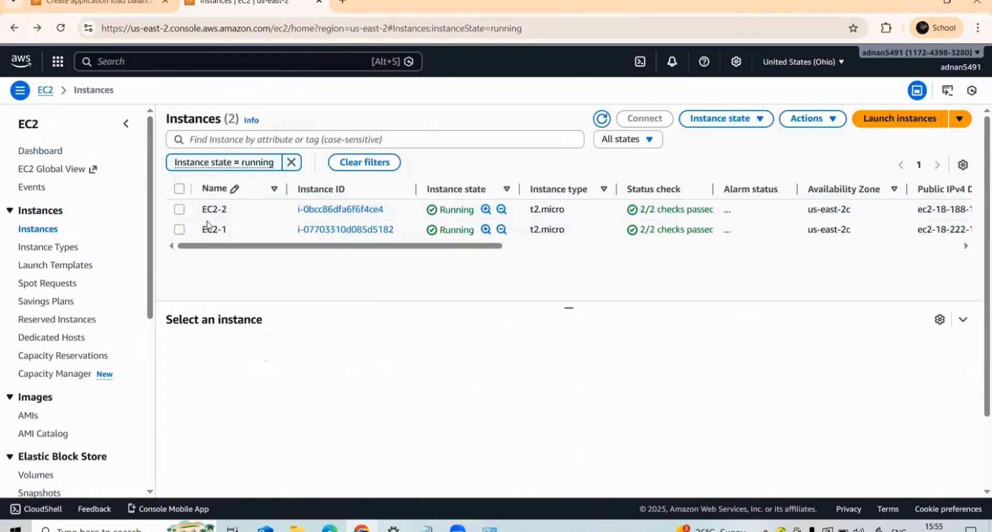
pyautogui.click(334, 233)
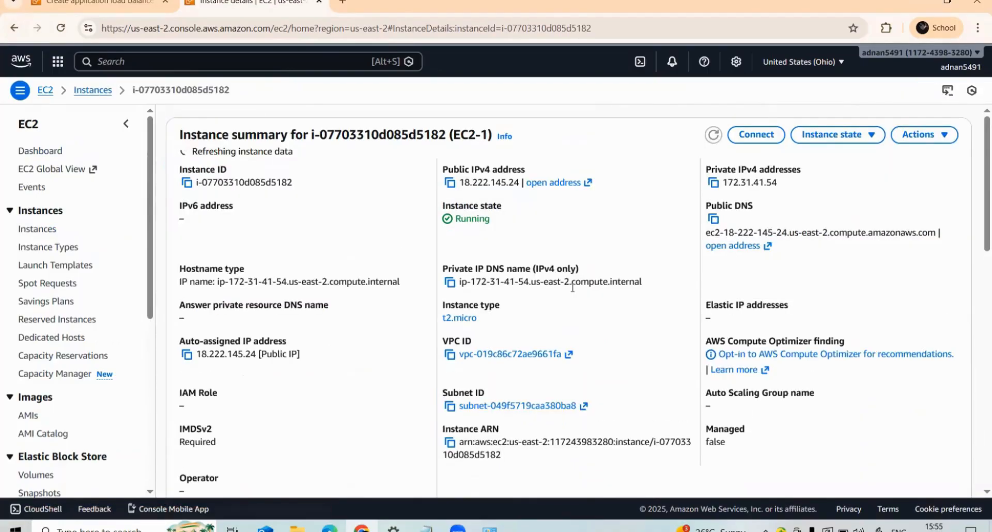
pyautogui.scroll(-3, 721, 295)
pyautogui.scroll(-1, 517, 339)
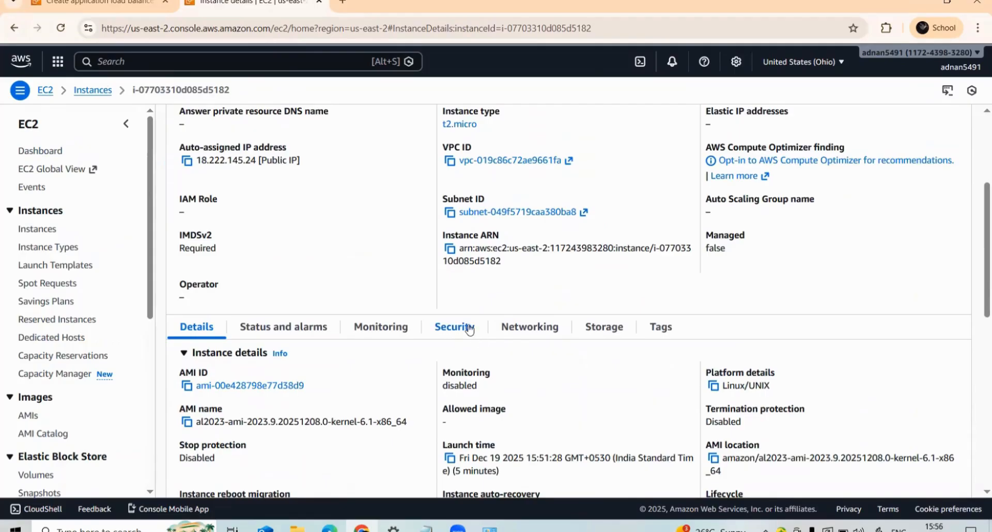
pyautogui.click(469, 327)
pyautogui.scroll(-1, 618, 362)
pyautogui.scroll(-2, 617, 362)
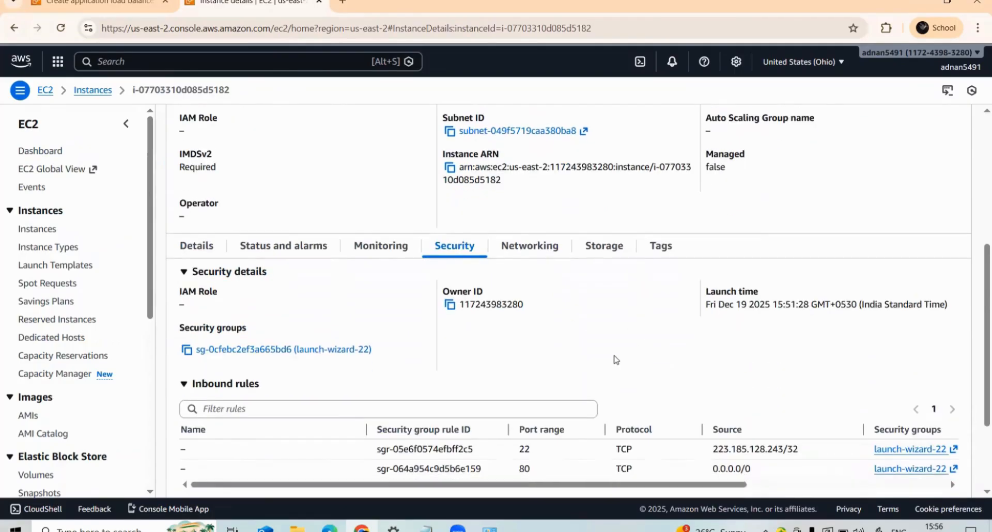
pyautogui.moveTo(732, 357); pyautogui.dragTo(799, 357)
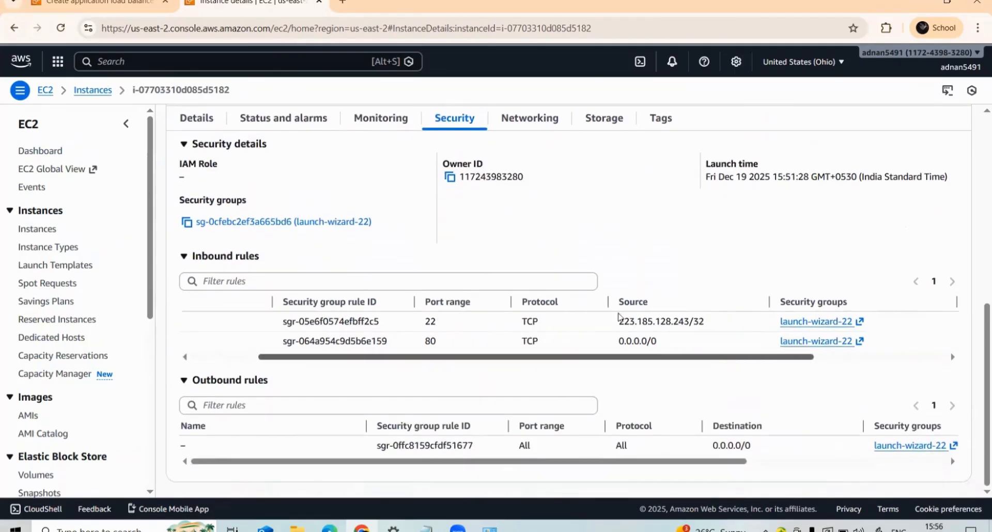
# - Return to the load balancer form and add launch-wizard-22 to its security groups
pyautogui.click(135, 3)
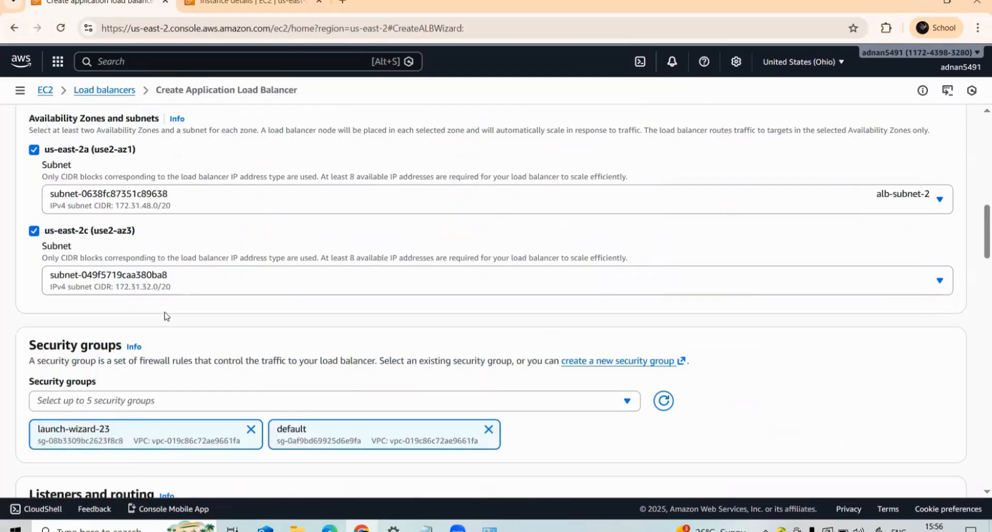
pyautogui.click(147, 408)
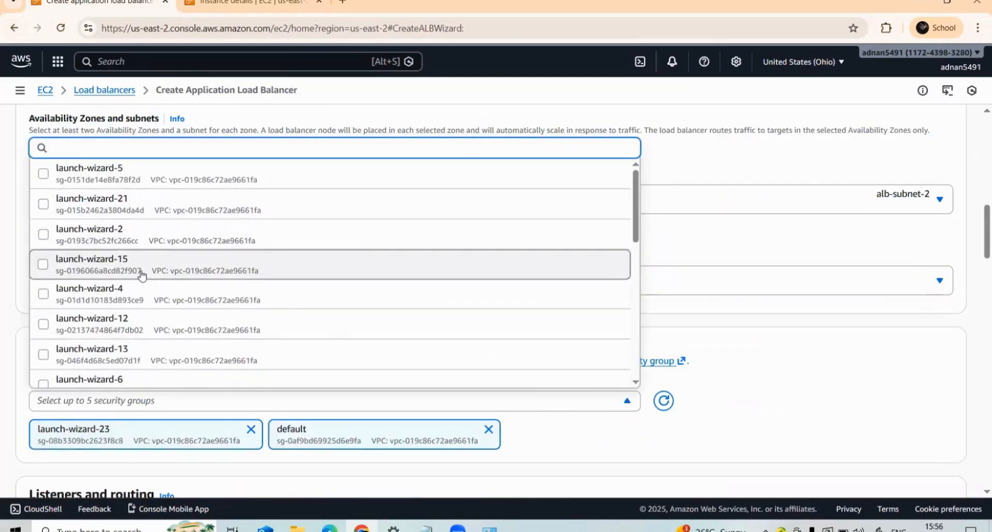
pyautogui.scroll(-5, 150, 279)
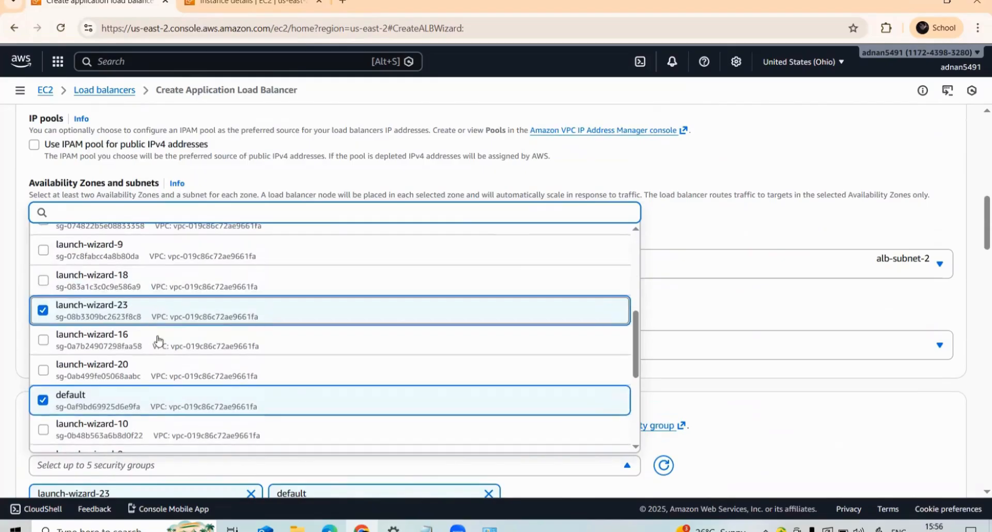
pyautogui.scroll(-5, 155, 382)
pyautogui.scroll(2, 128, 359)
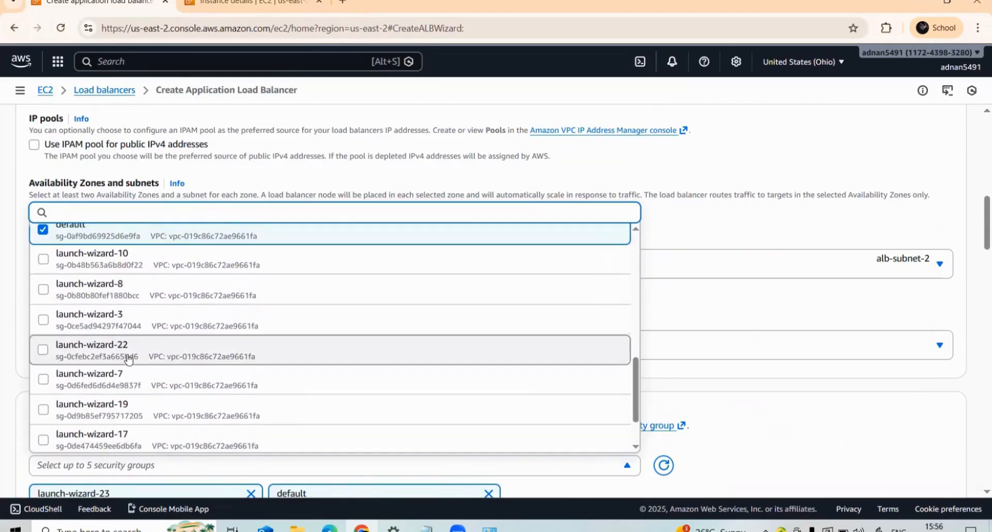
pyautogui.click(129, 359)
pyautogui.click(3, 339)
# - Start creating a new target group for the HTTP:80 listener's forward action
pyautogui.scroll(-3, 91, 372)
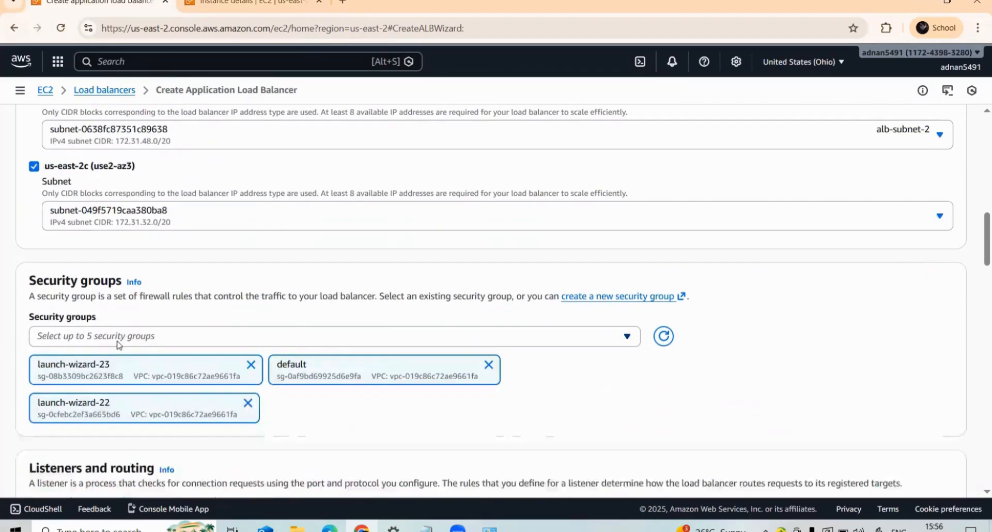
pyautogui.scroll(-3, 28, 337)
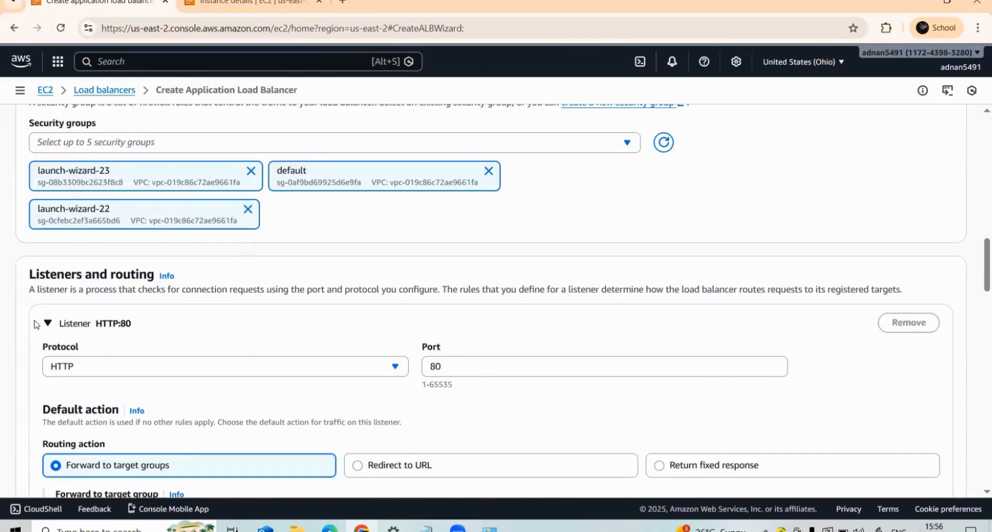
pyautogui.scroll(-1, 202, 318)
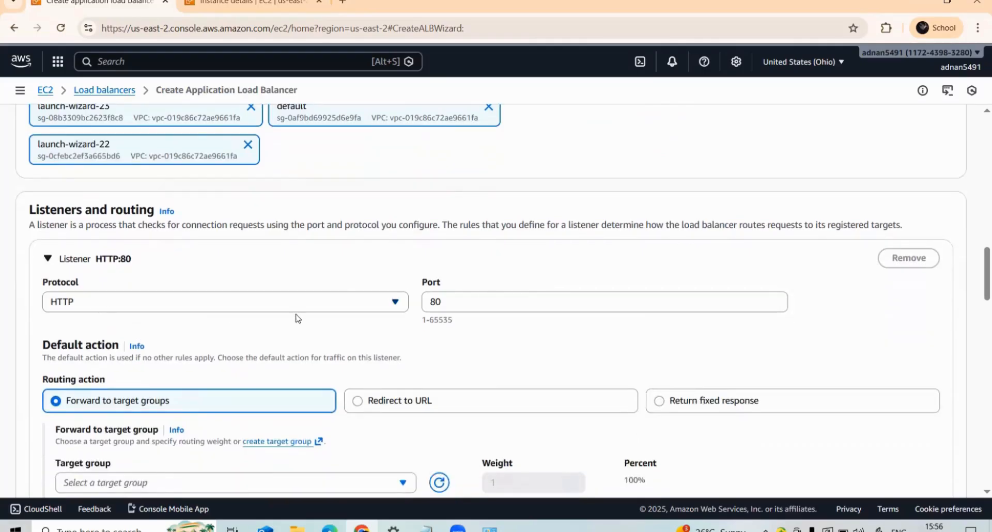
pyautogui.scroll(-1, 135, 375)
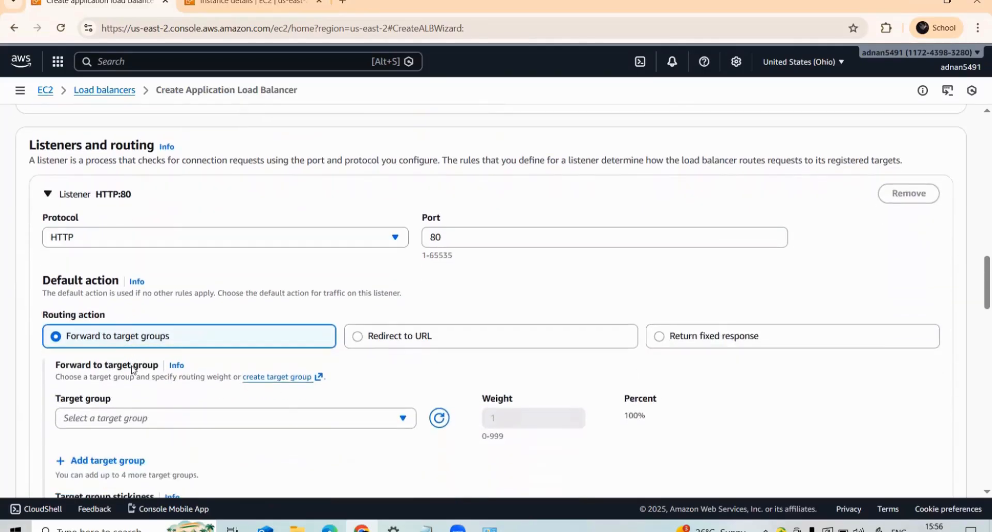
pyautogui.click(274, 382)
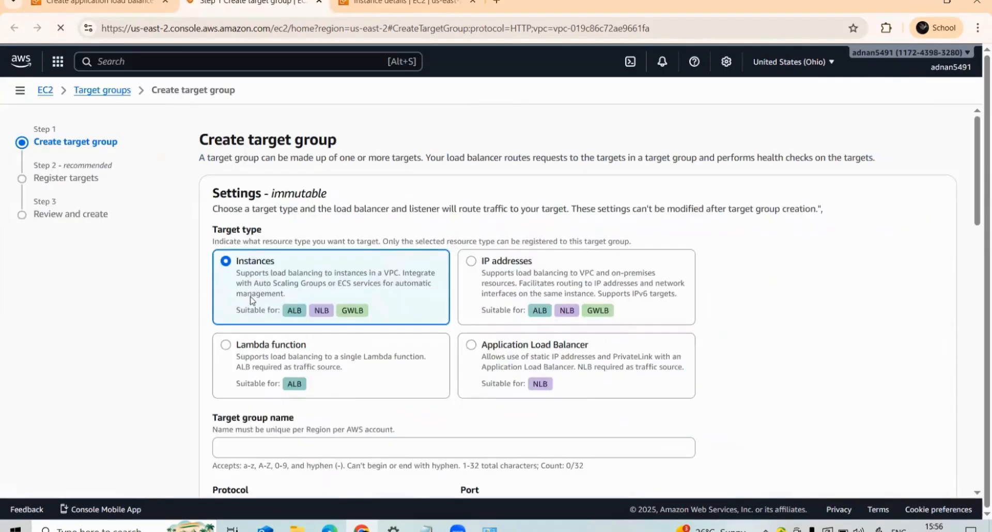
# - Name the target group application-loadbalancer-ec2-target
pyautogui.scroll(-3, 272, 316)
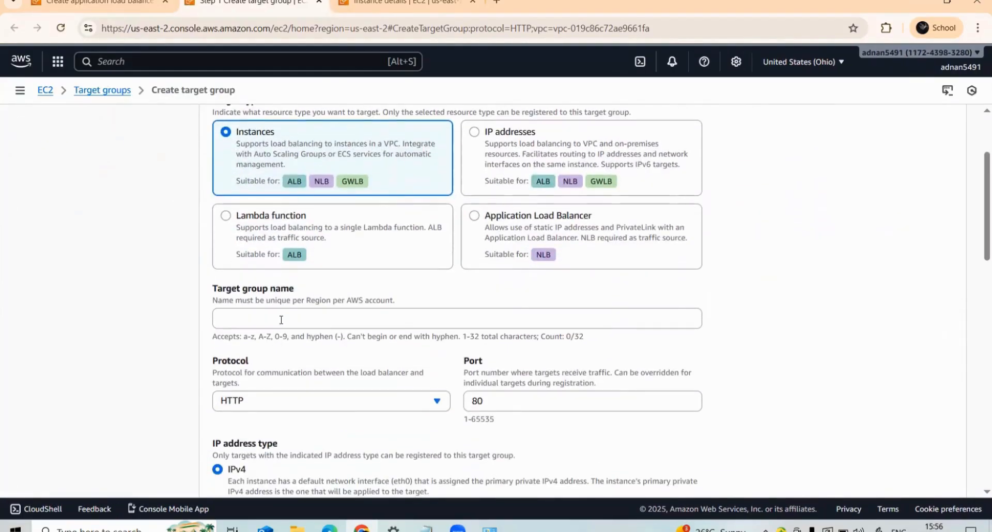
pyautogui.click(271, 322)
pyautogui.click(310, 349)
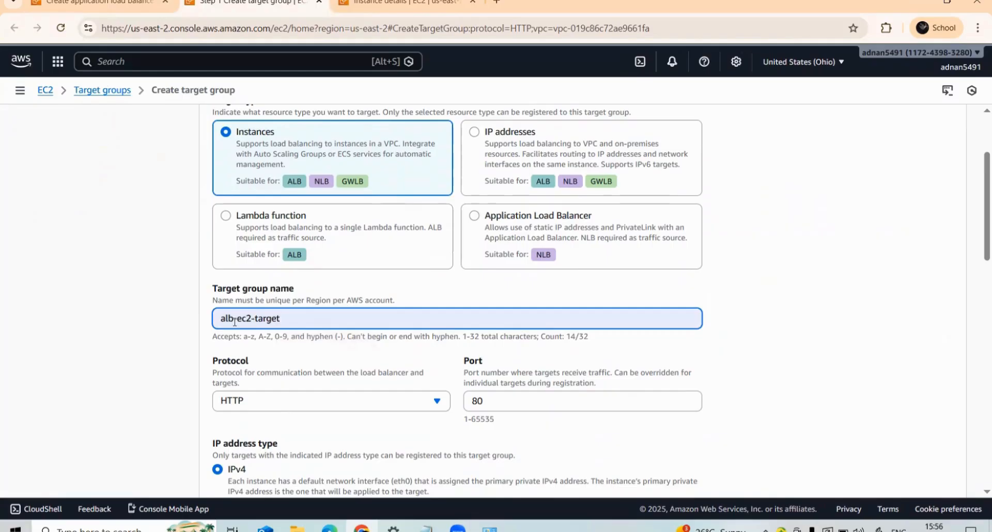
pyautogui.press('BackSpace')
pyautogui.press('BackSpace')
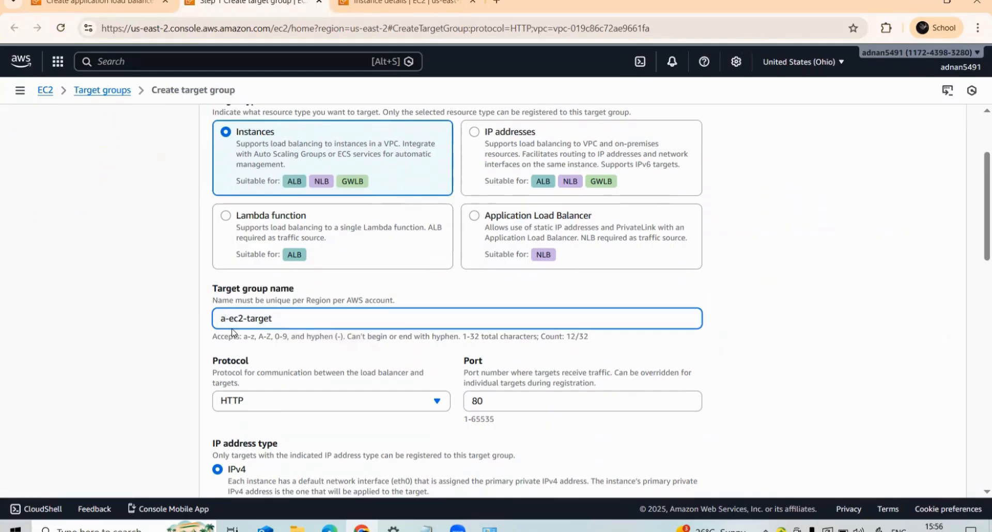
pyautogui.write('pplicaionloadbalac')
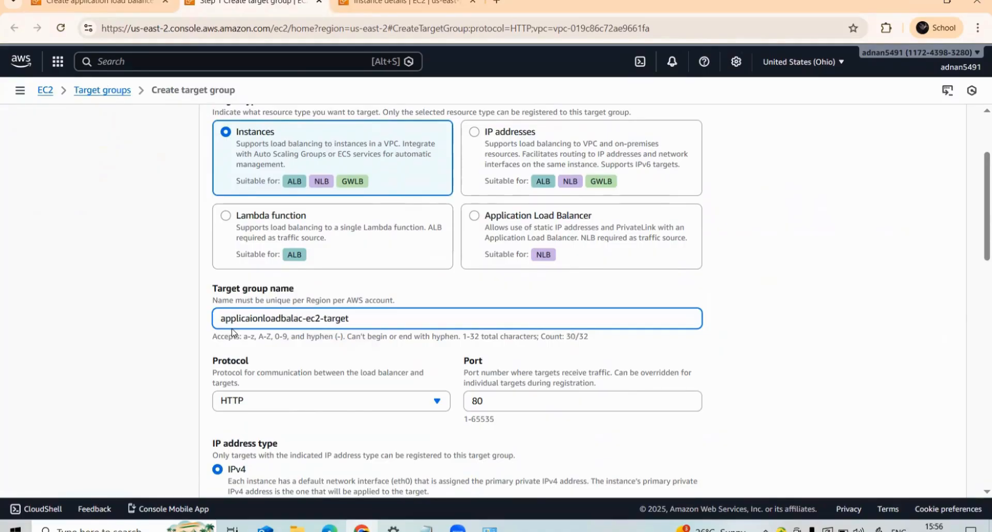
pyautogui.press('BackSpace')
pyautogui.write('ncer')
pyautogui.press('BackSpace')
pyautogui.press('BackSpace')
pyautogui.press('BackSpace')
pyautogui.press('BackSpace')
pyautogui.press('BackSpace')
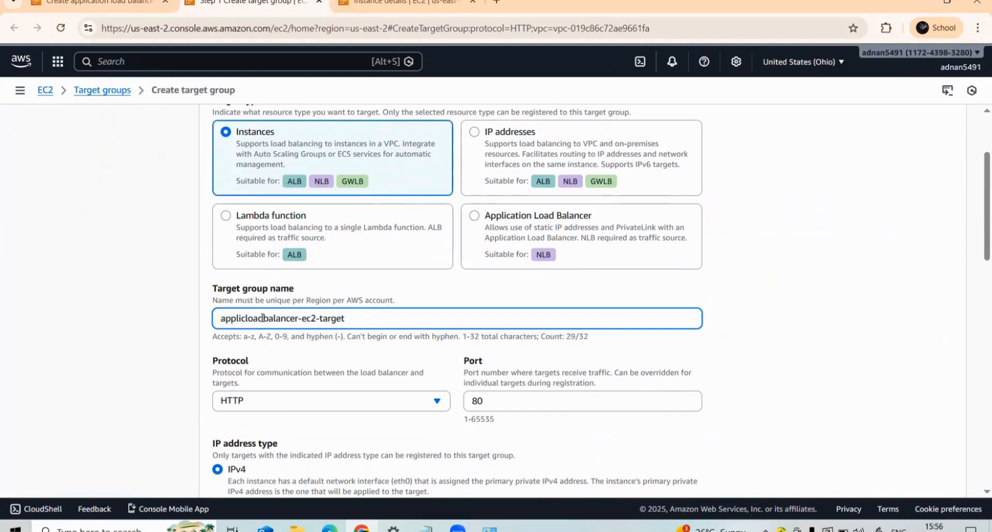
pyautogui.write('ation')
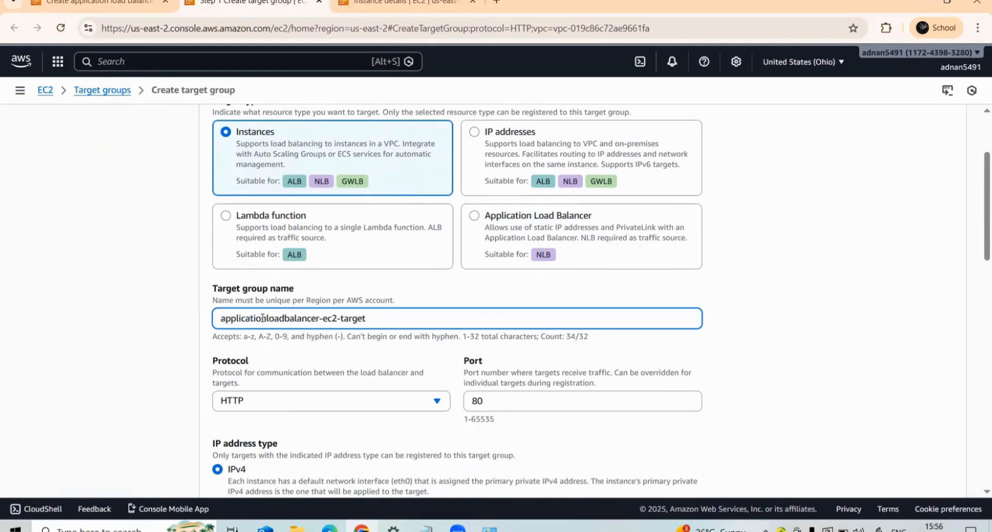
pyautogui.write('-')
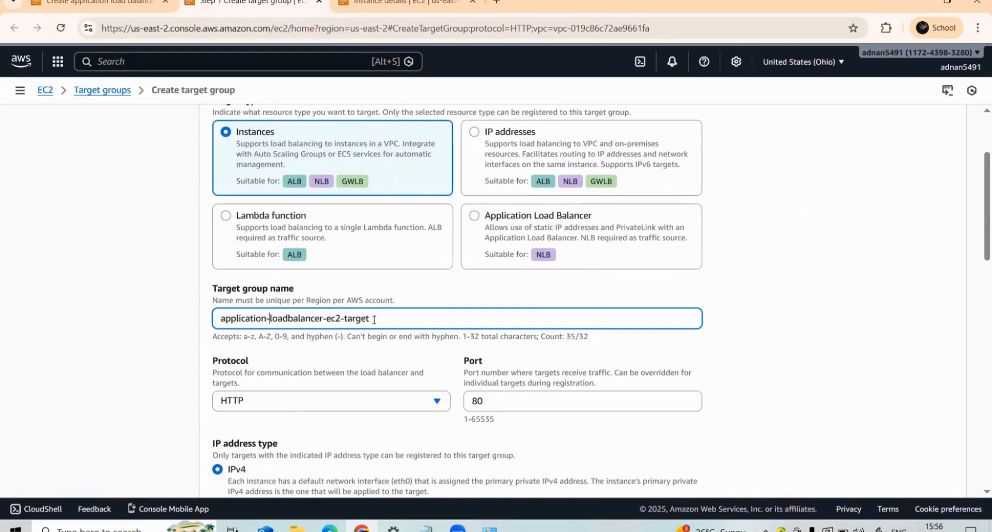
# - Review the protocol choices, available VPCs, protocol version, health check and target optimizer settings of the target group
pyautogui.scroll(-1, 206, 294)
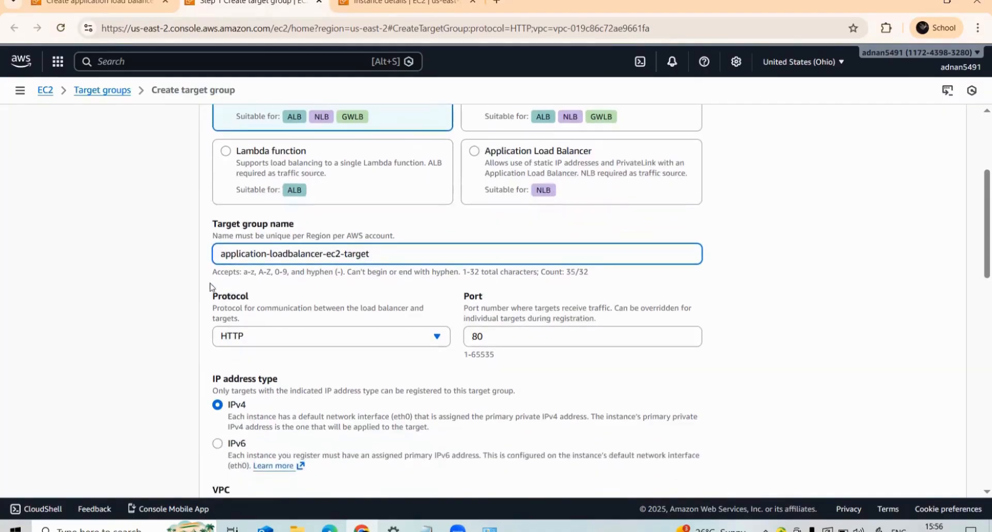
pyautogui.click(287, 338)
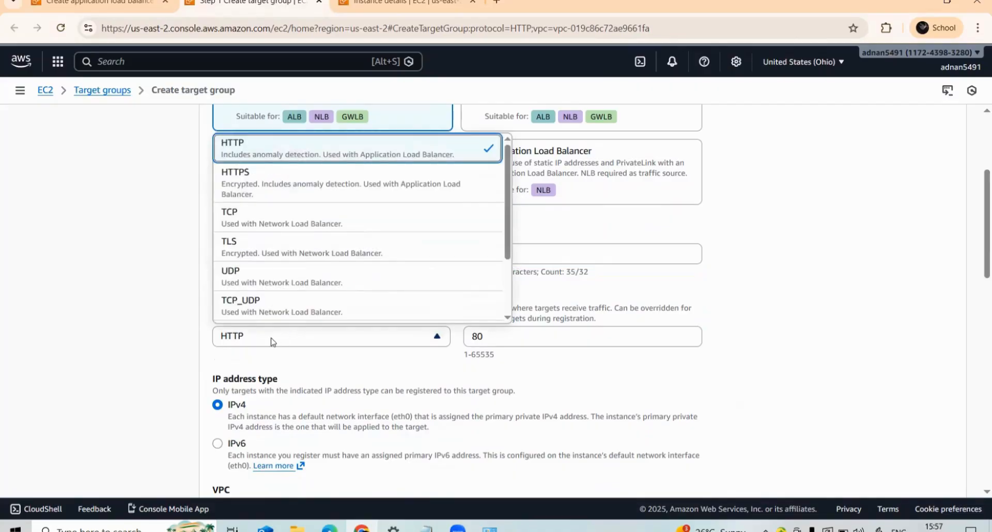
pyautogui.click(121, 318)
pyautogui.scroll(-2, 243, 331)
pyautogui.scroll(-2, 240, 329)
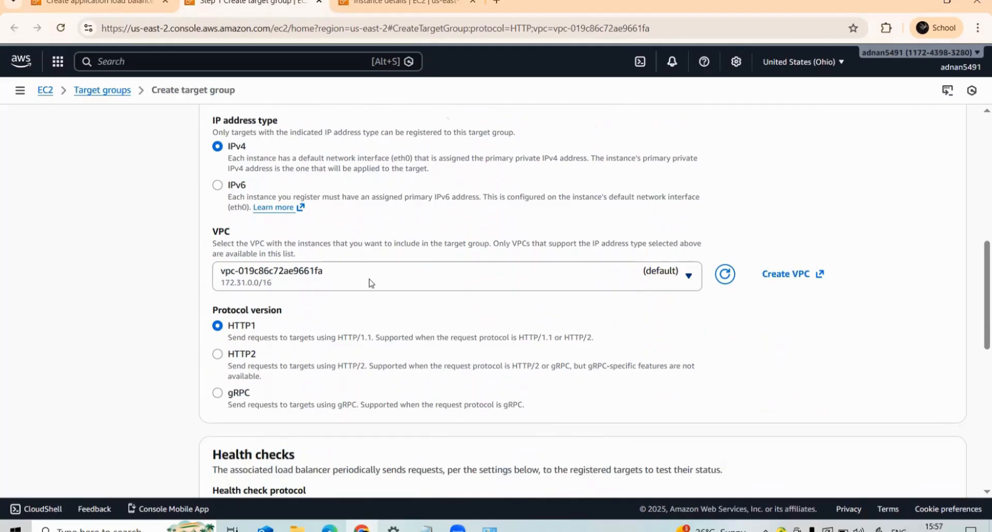
pyautogui.click(525, 282)
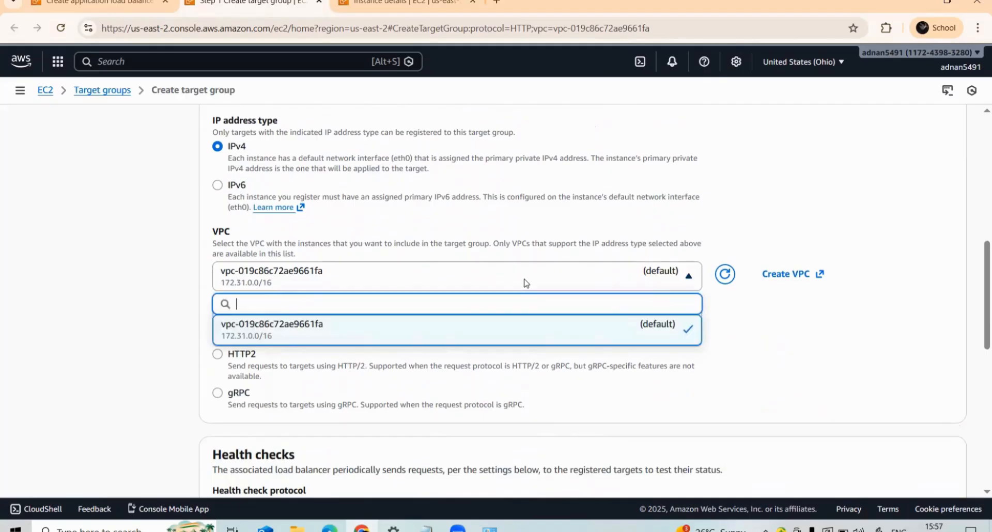
pyautogui.click(34, 255)
pyautogui.scroll(-5, 258, 331)
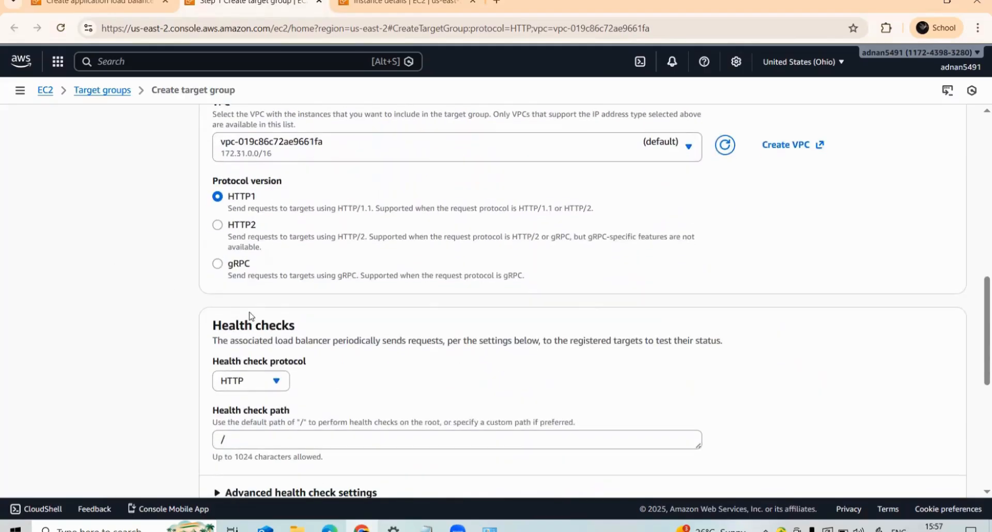
pyautogui.scroll(-2, 219, 282)
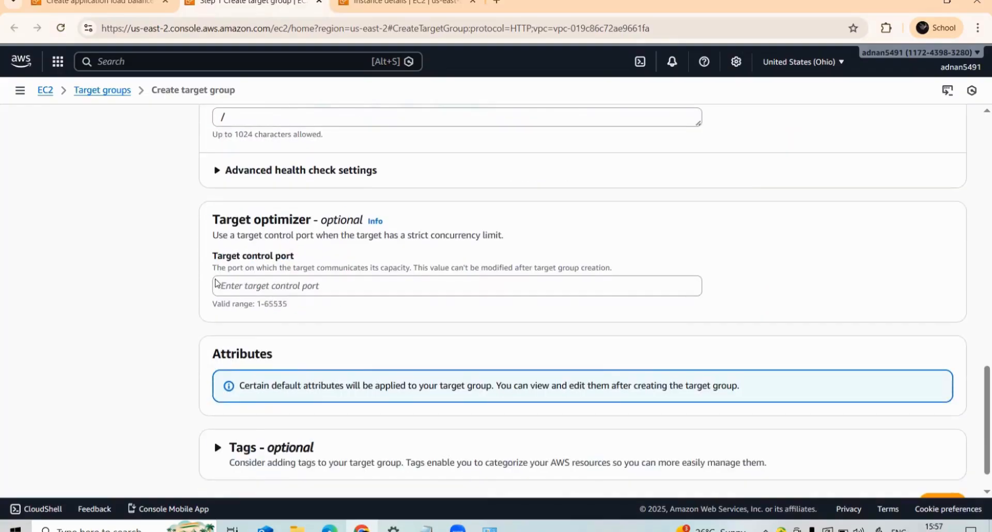
# - Try to continue to target registration with the current target group settings
pyautogui.scroll(2, 219, 284)
pyautogui.scroll(-3, 234, 236)
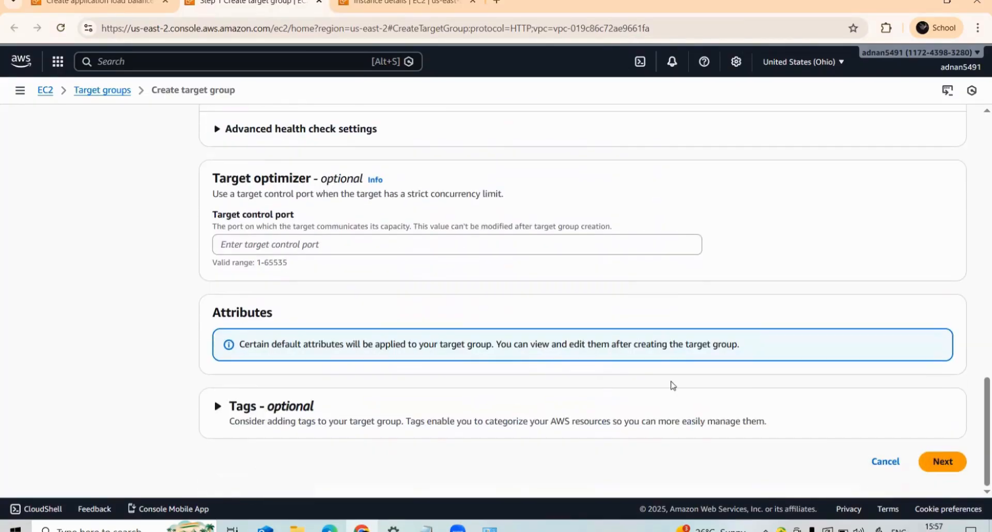
pyautogui.click(952, 463)
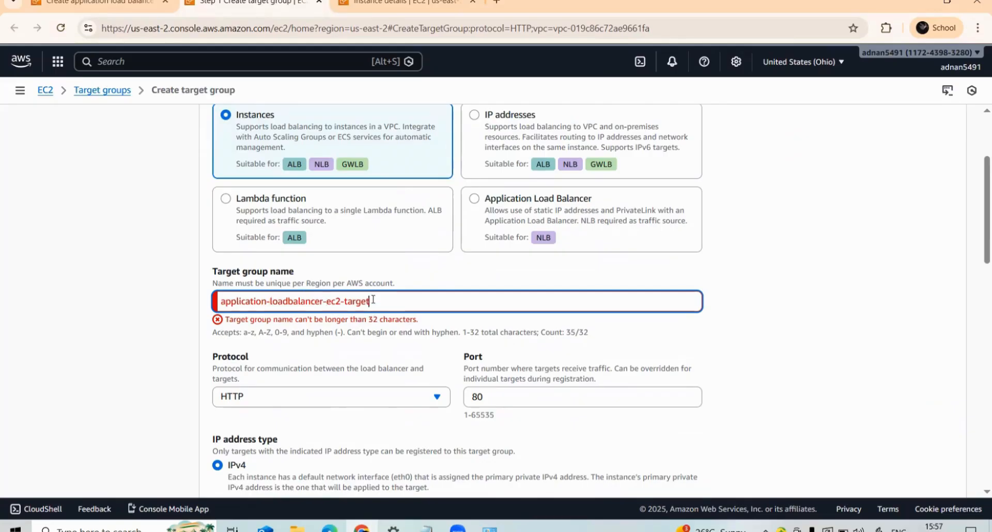
# - Rename the target group loadbalancer-ec2-target and continue to target registration
pyautogui.press('End')
pyautogui.press('BackSpace')
pyautogui.press('BackSpace')
pyautogui.press('BackSpace')
pyautogui.press('BackSpace')
pyautogui.press('BackSpace')
pyautogui.press('BackSpace')
pyautogui.press('BackSpace')
pyautogui.press('BackSpace')
pyautogui.press('BackSpace')
pyautogui.press('BackSpace')
pyautogui.press('BackSpace')
pyautogui.press('BackSpace')
pyautogui.press('BackSpace')
pyautogui.press('BackSpace')
pyautogui.press('BackSpace')
pyautogui.press('BackSpace')
pyautogui.press('BackSpace')
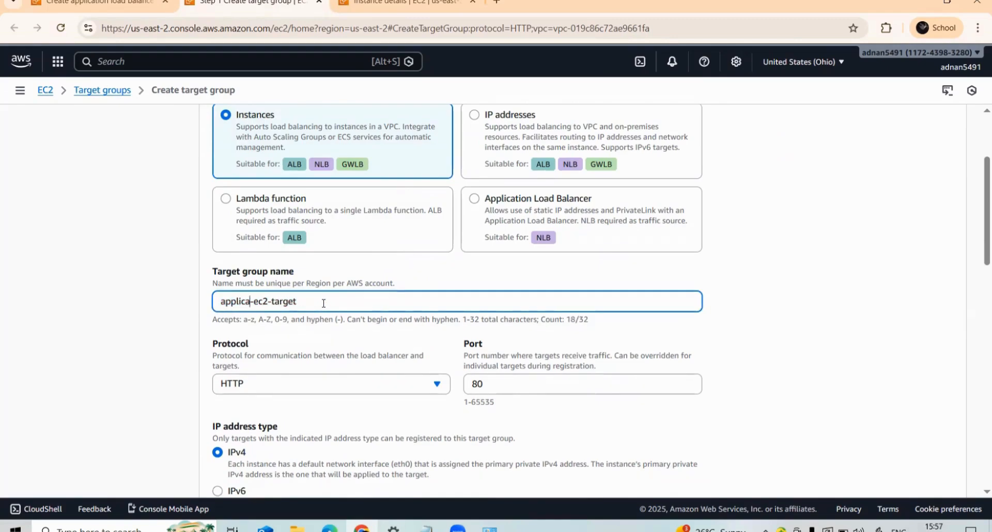
pyautogui.press('BackSpace')
pyautogui.press('BackSpace')
pyautogui.press('BackSpace')
pyautogui.press('BackSpace')
pyautogui.press('BackSpace')
pyautogui.press('BackSpace')
pyautogui.press('BackSpace')
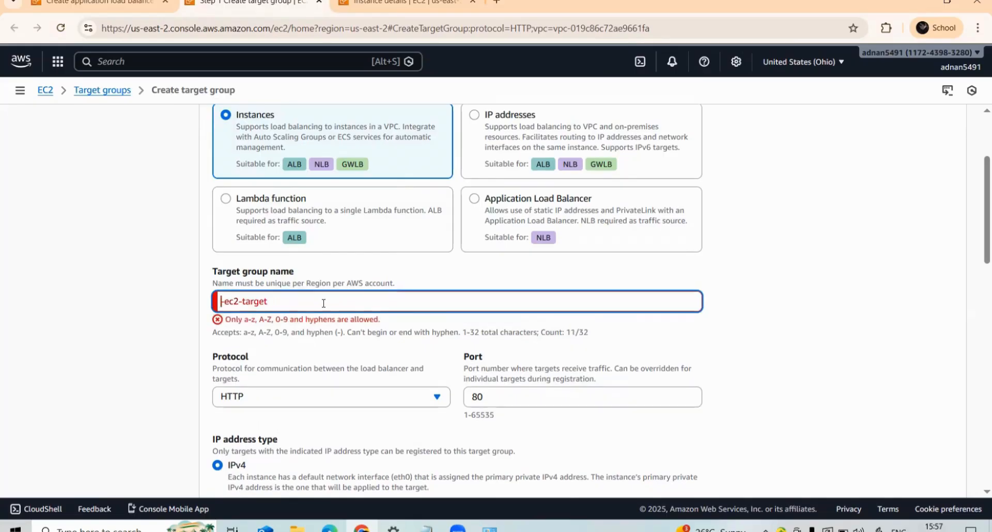
pyautogui.write('l')
pyautogui.write('oadbala')
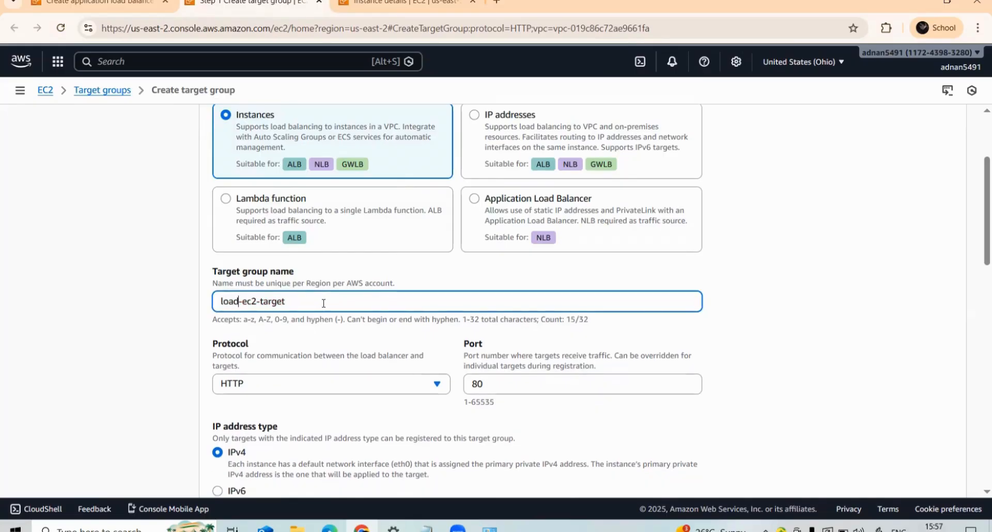
pyautogui.write('ncer')
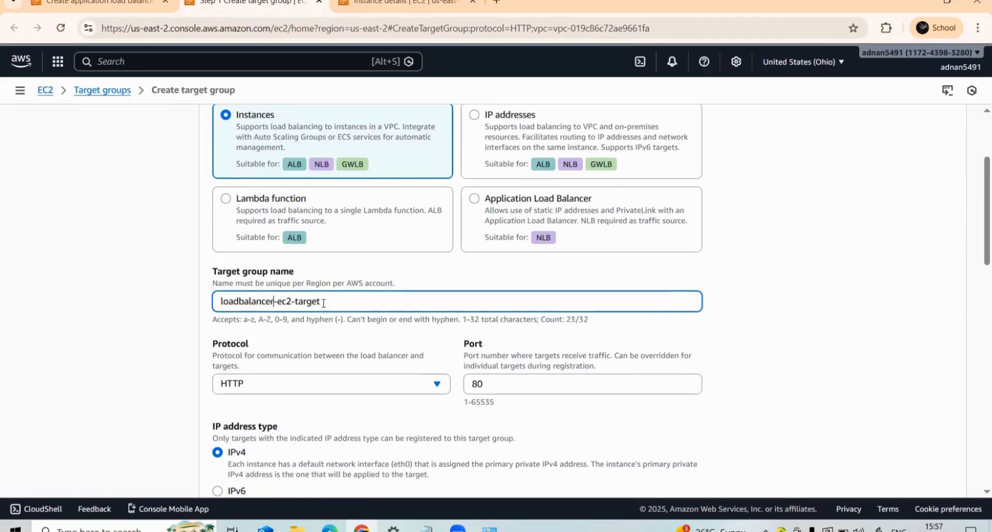
pyautogui.scroll(-15, 323, 303)
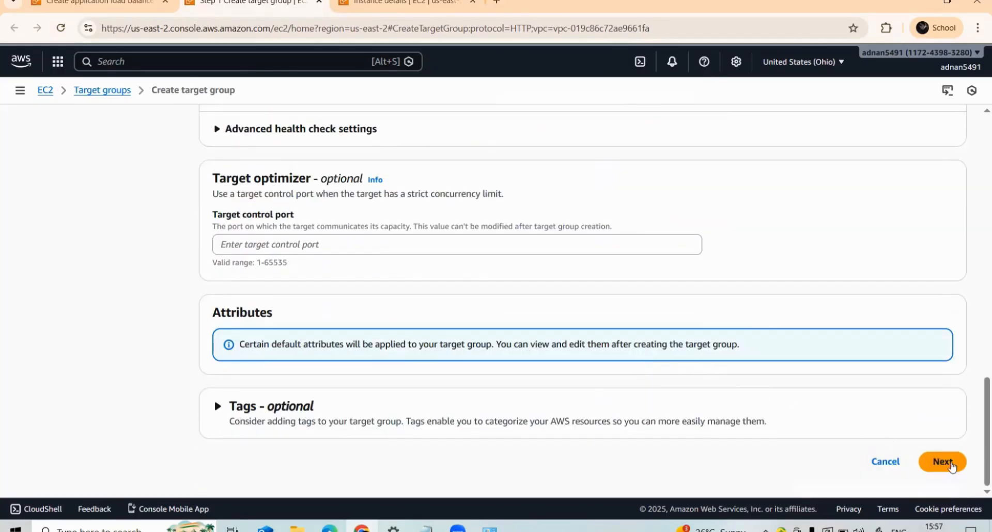
pyautogui.click(962, 464)
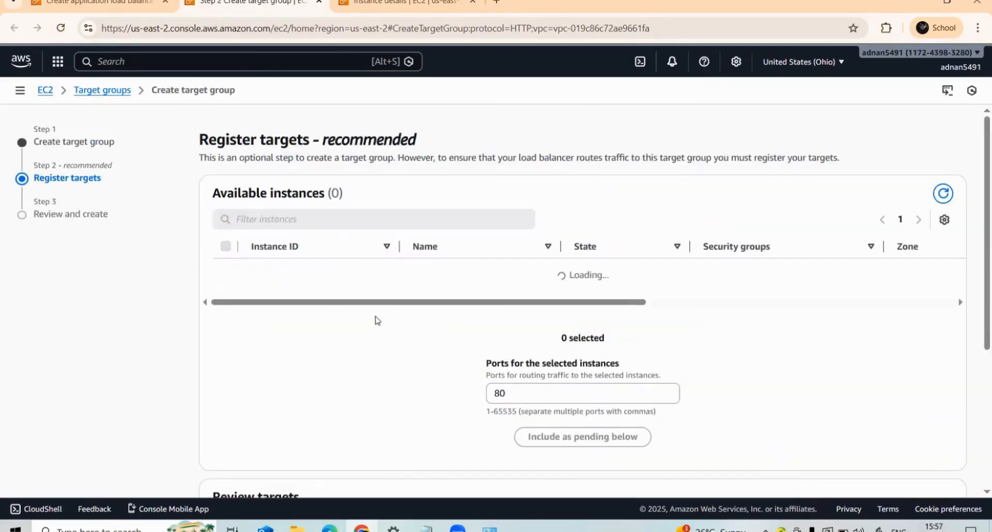
# - Include instances EC2-1 and EC2-2 as pending targets on port 80 and create the target group
pyautogui.click(226, 246)
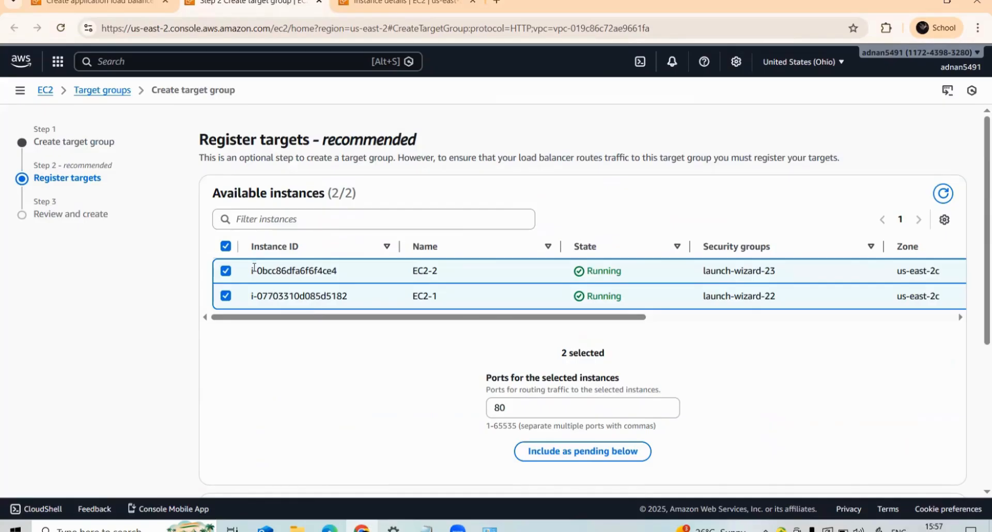
pyautogui.click(581, 453)
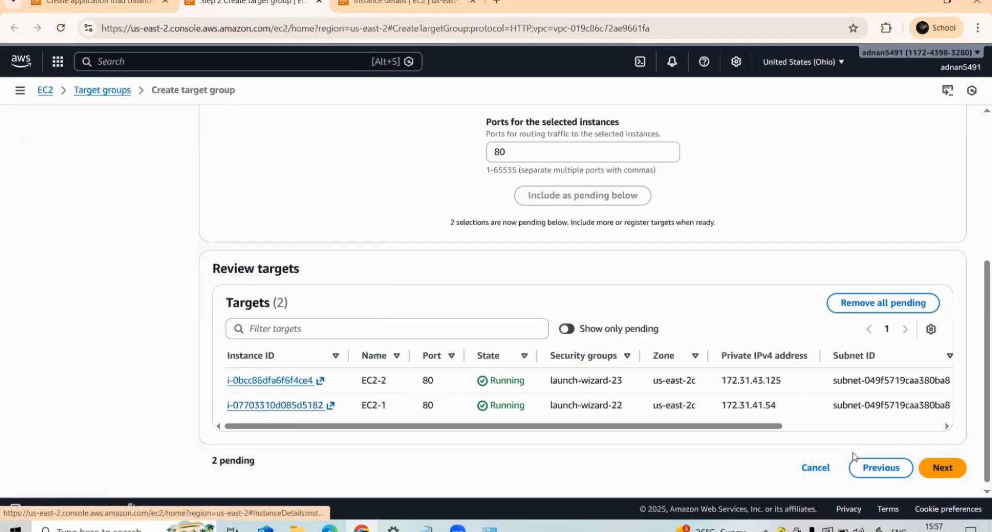
pyautogui.click(932, 467)
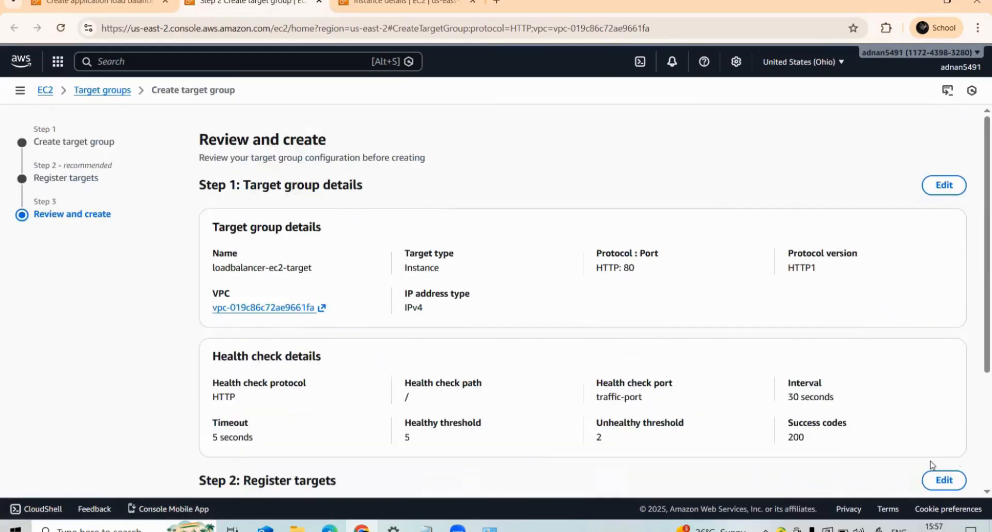
pyautogui.scroll(-3, 468, 334)
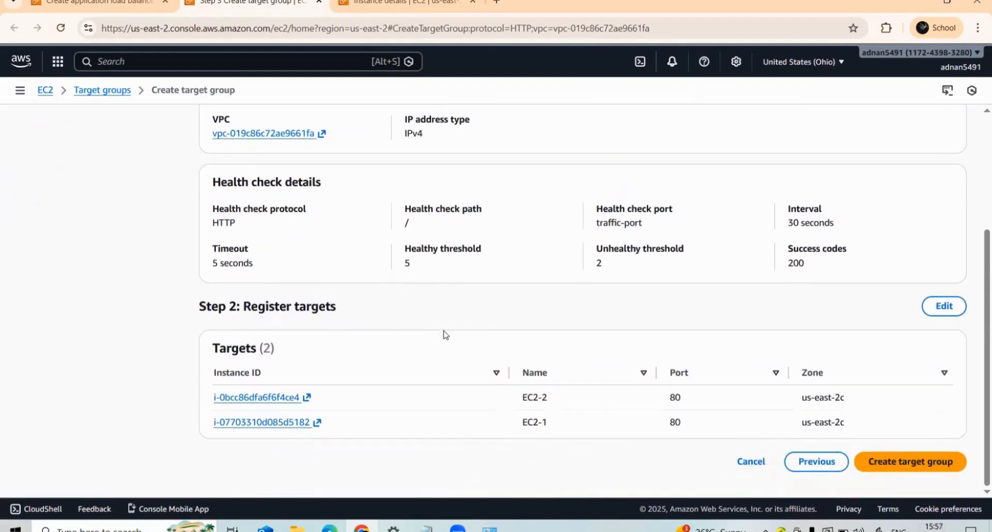
pyautogui.click(919, 463)
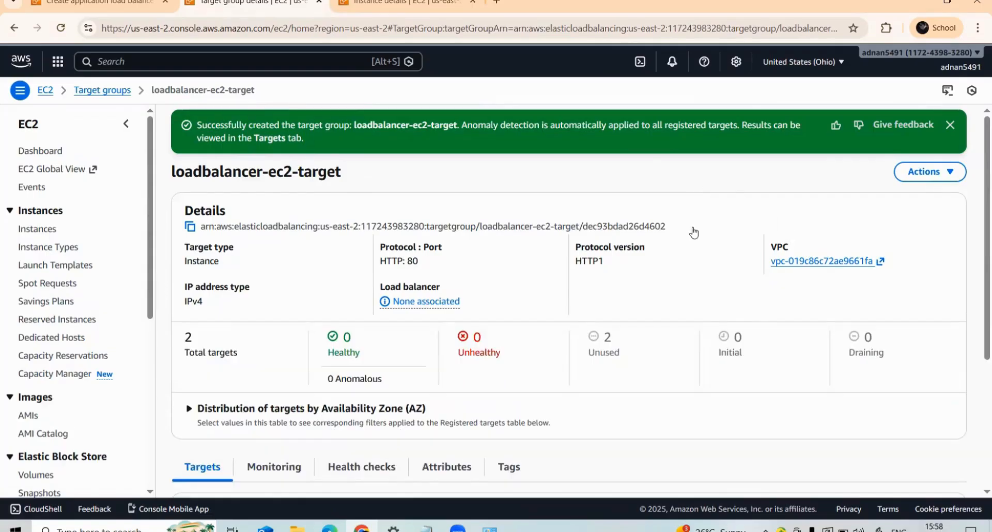
# - Return to the load balancer form, refresh the target groups and forward the HTTP:80 listener to loadbalancer-ec2-target
pyautogui.click(140, 2)
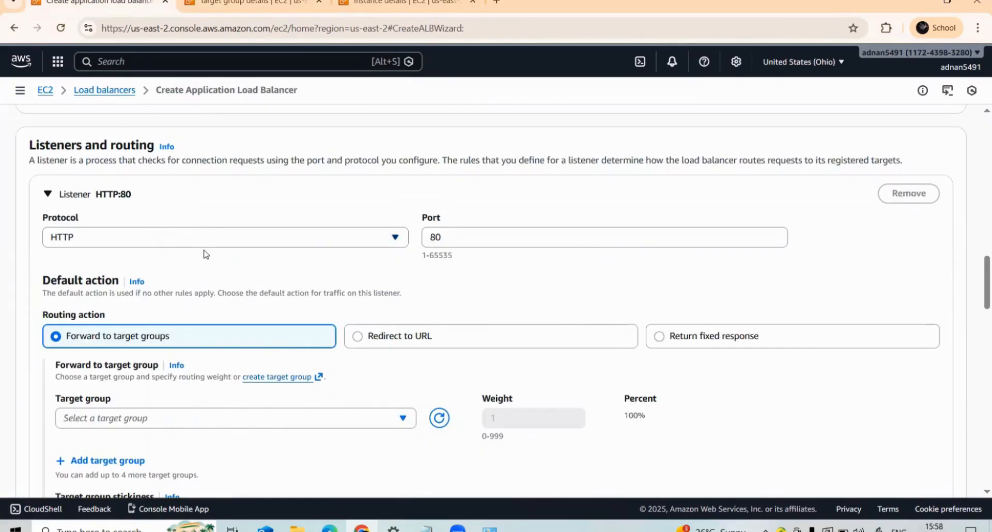
pyautogui.scroll(-1, 262, 354)
pyautogui.click(354, 355)
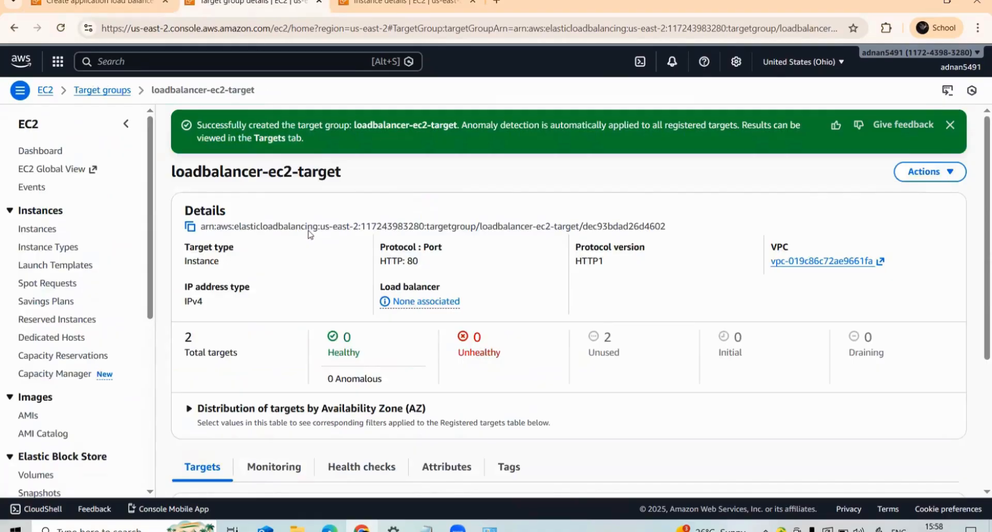
pyautogui.click(243, 3)
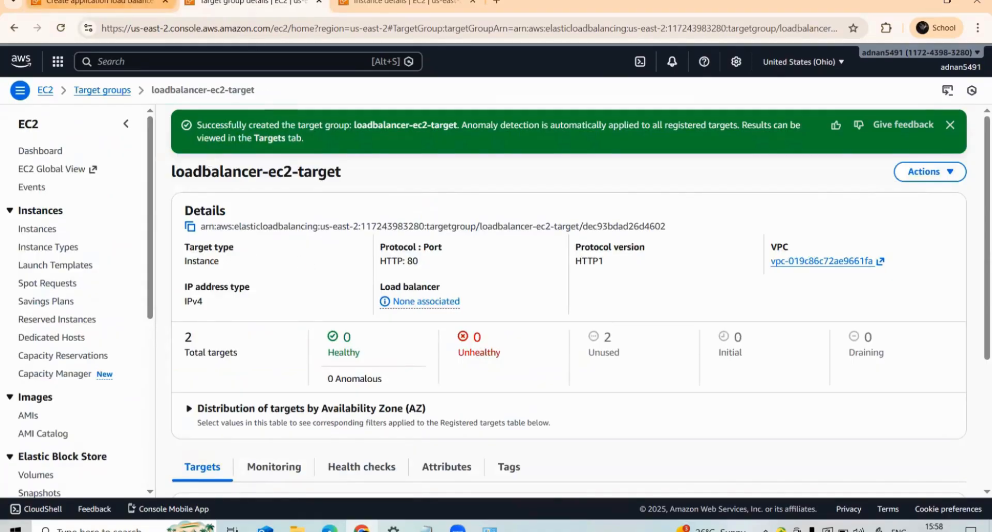
pyautogui.click(103, 2)
pyautogui.click(447, 356)
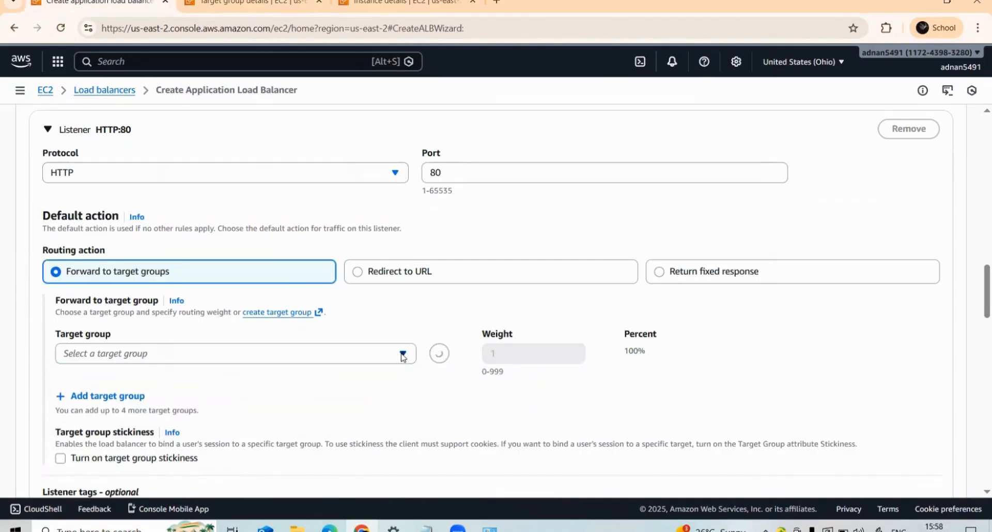
pyautogui.click(404, 353)
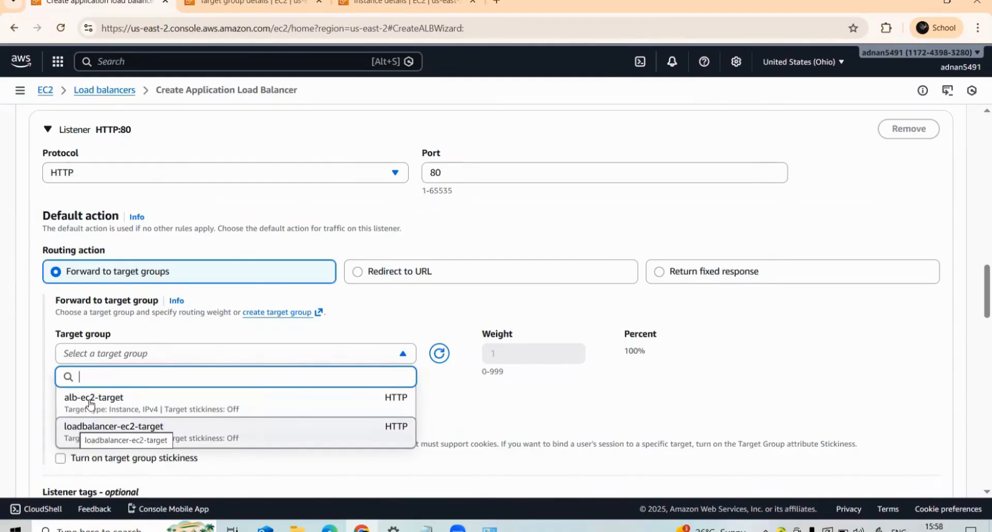
pyautogui.click(99, 437)
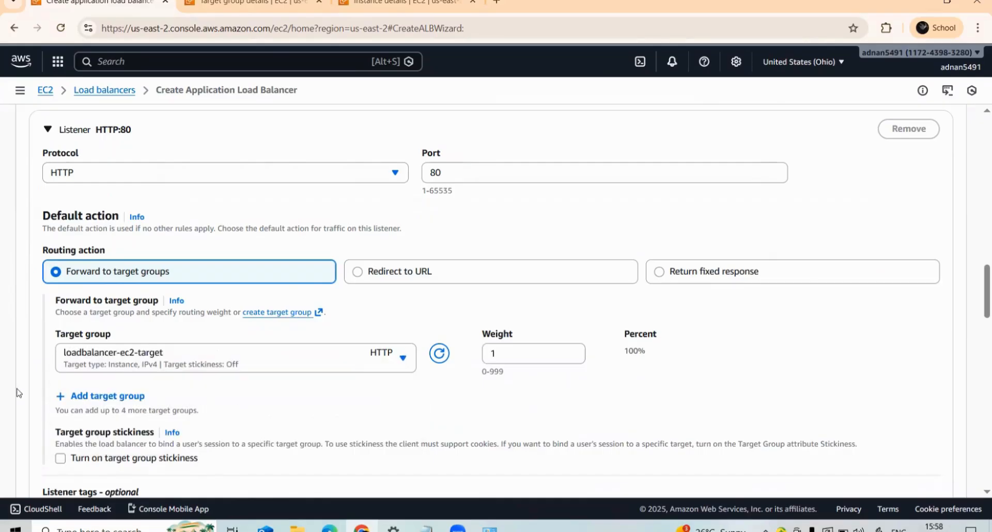
# - Submit the completed form to create the Application Load Balancer
pyautogui.scroll(-5, 11, 370)
pyautogui.scroll(-15, 20, 364)
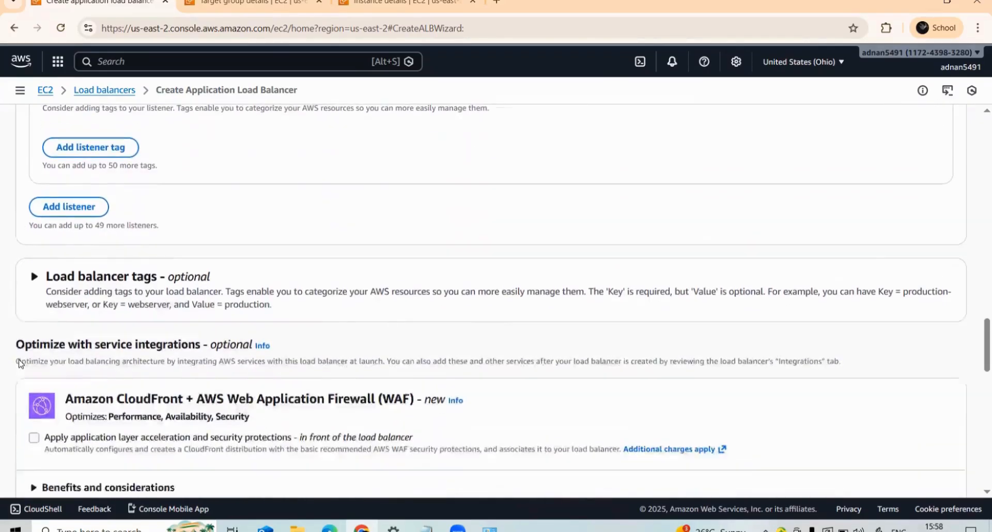
pyautogui.scroll(-5, 20, 364)
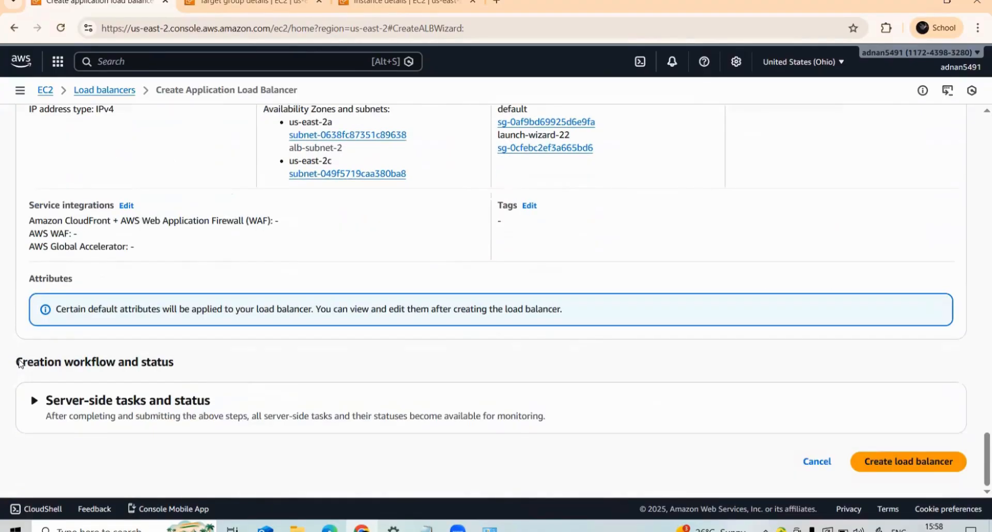
pyautogui.click(922, 472)
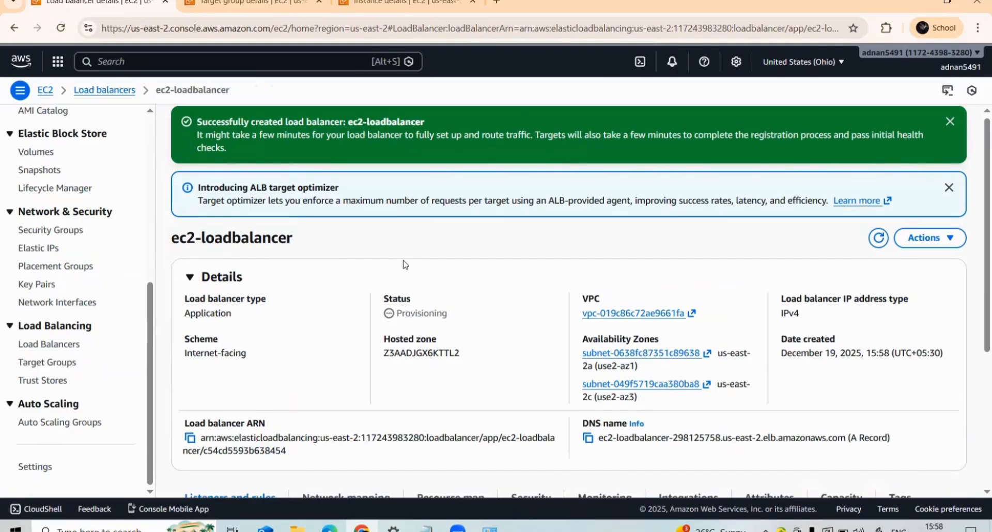
# - Review the new load balancer's details, listeners and rules, network mapping and resource map
pyautogui.scroll(-2, 281, 421)
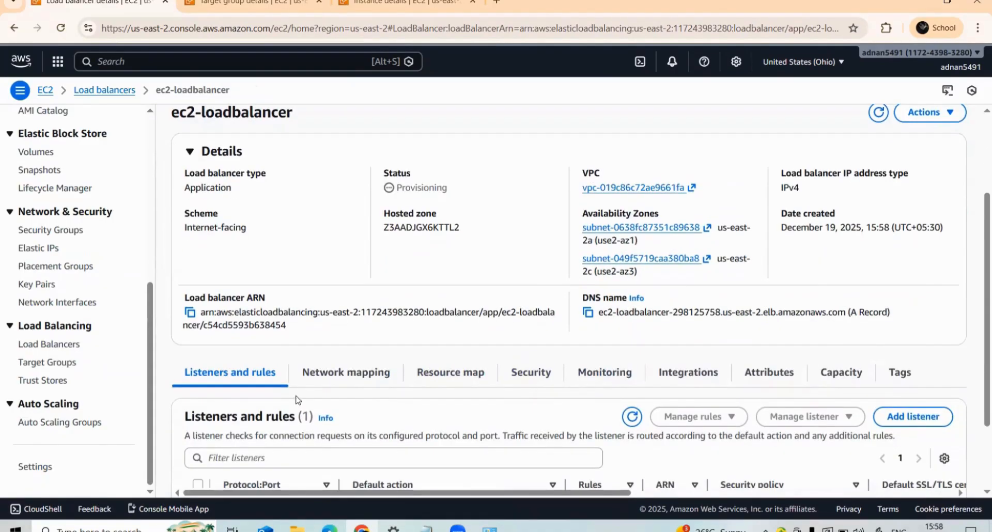
pyautogui.scroll(-1, 303, 395)
pyautogui.scroll(5, 336, 385)
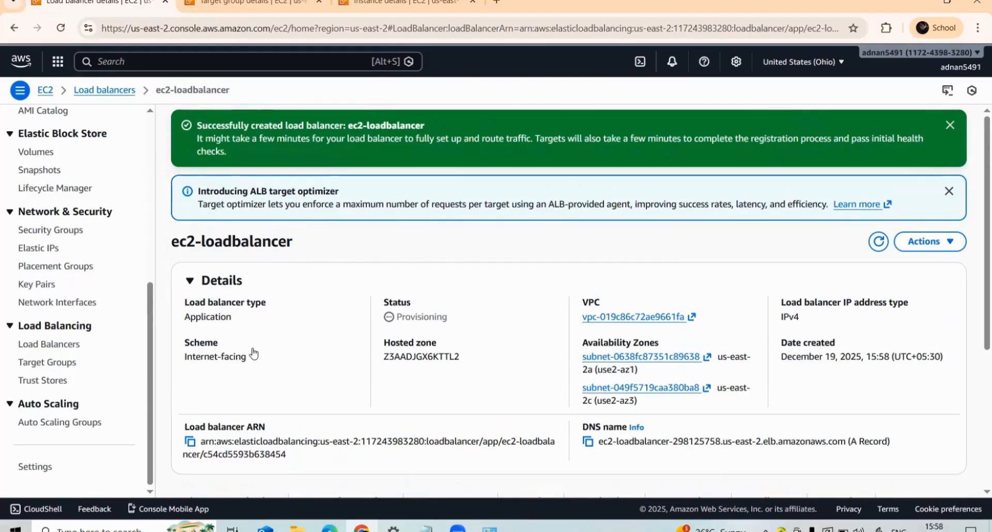
pyautogui.scroll(-1, 430, 351)
pyautogui.scroll(-2, 430, 351)
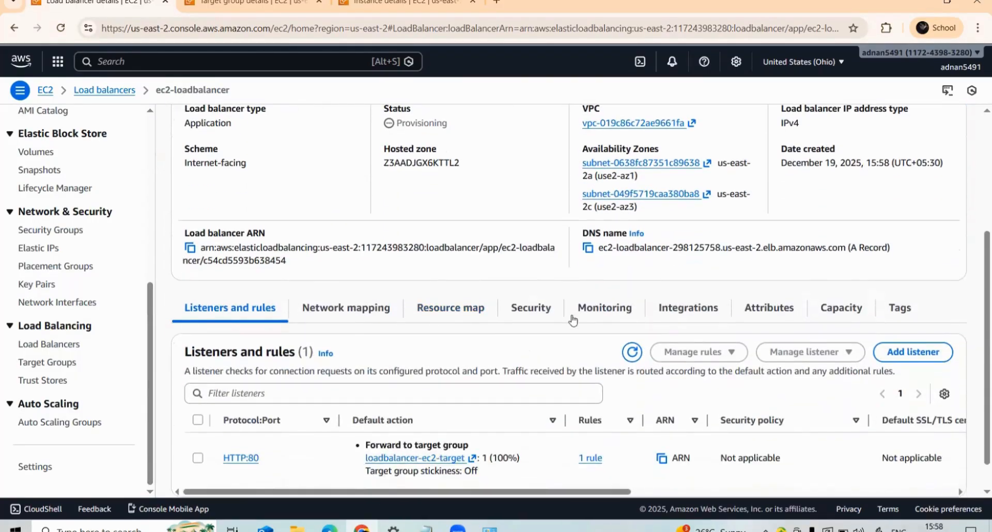
pyautogui.scroll(-1, 351, 320)
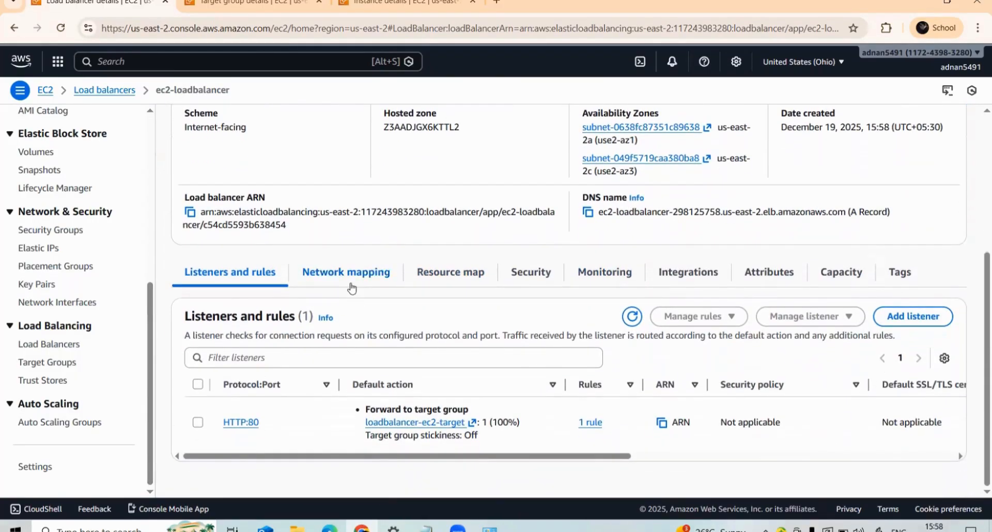
pyautogui.click(352, 285)
pyautogui.scroll(-2, 352, 289)
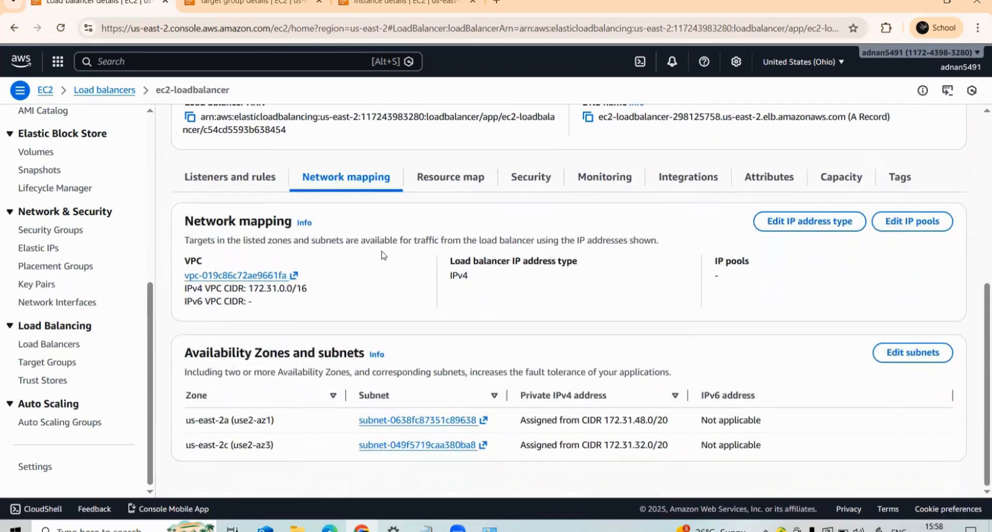
pyautogui.scroll(1, 463, 186)
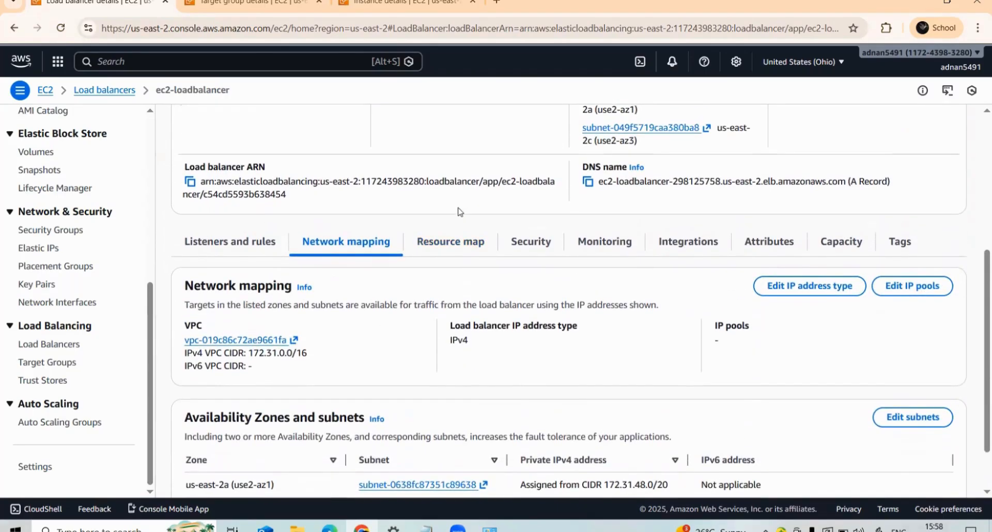
pyautogui.click(453, 248)
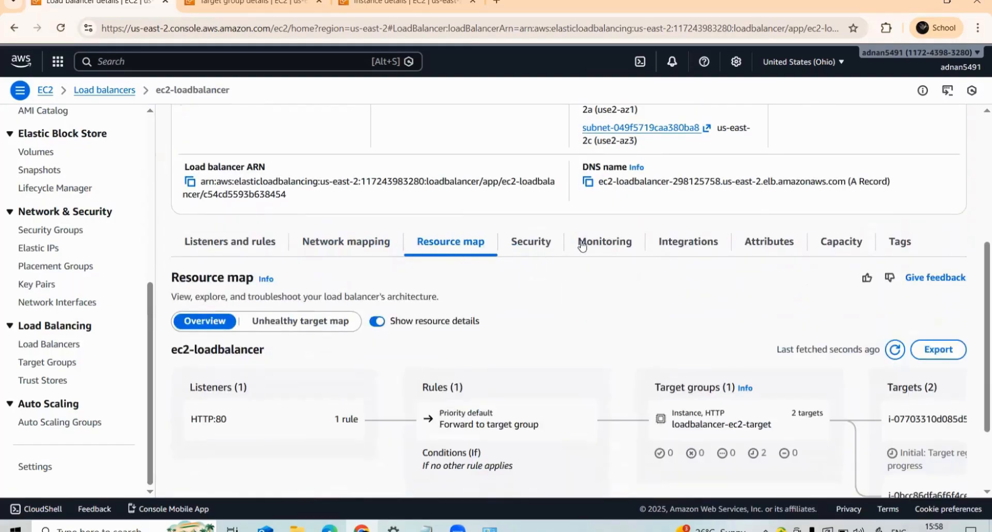
pyautogui.click(225, 244)
pyautogui.scroll(5, 610, 300)
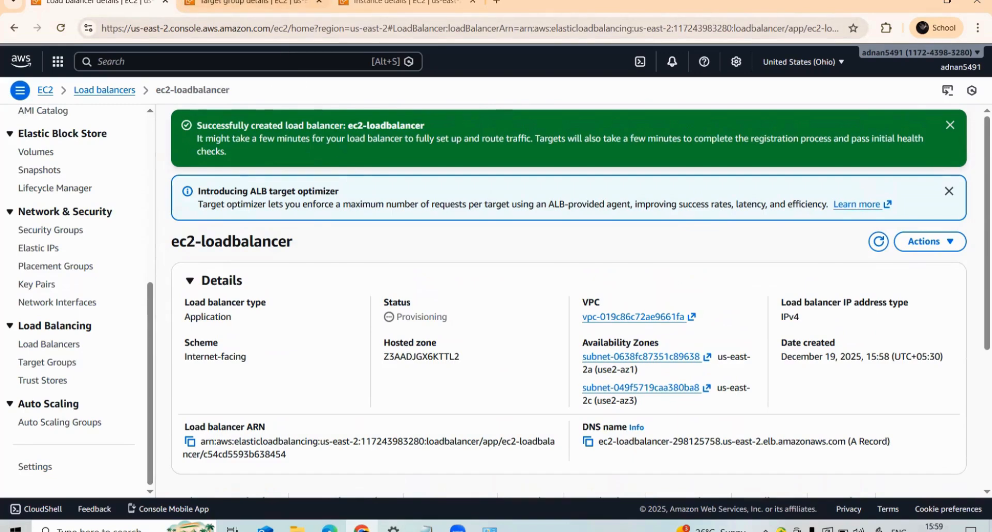
# - Refresh and check the health status of the registered targets and the load balancer's provisioning status
pyautogui.hotkey('ctrl', 'Tab')
pyautogui.scroll(-3, 333, 281)
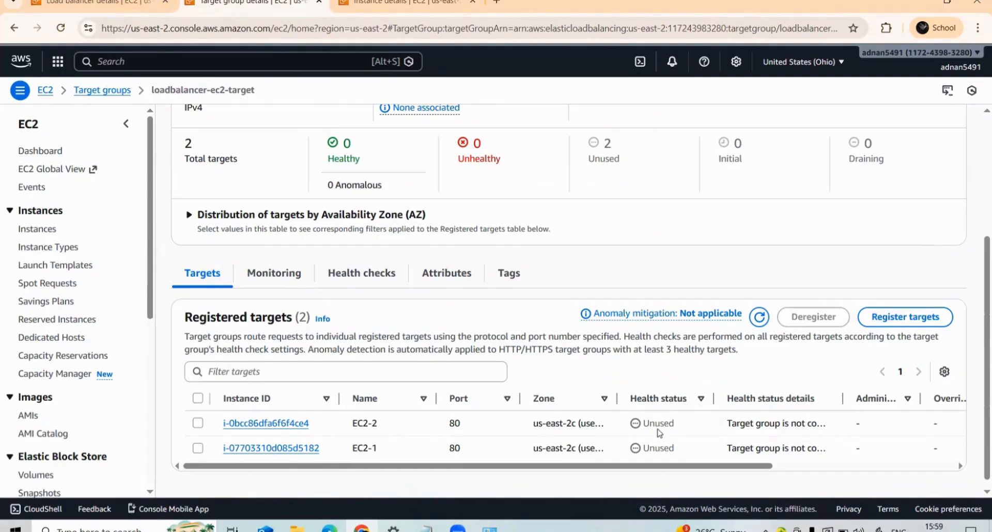
pyautogui.click(106, 2)
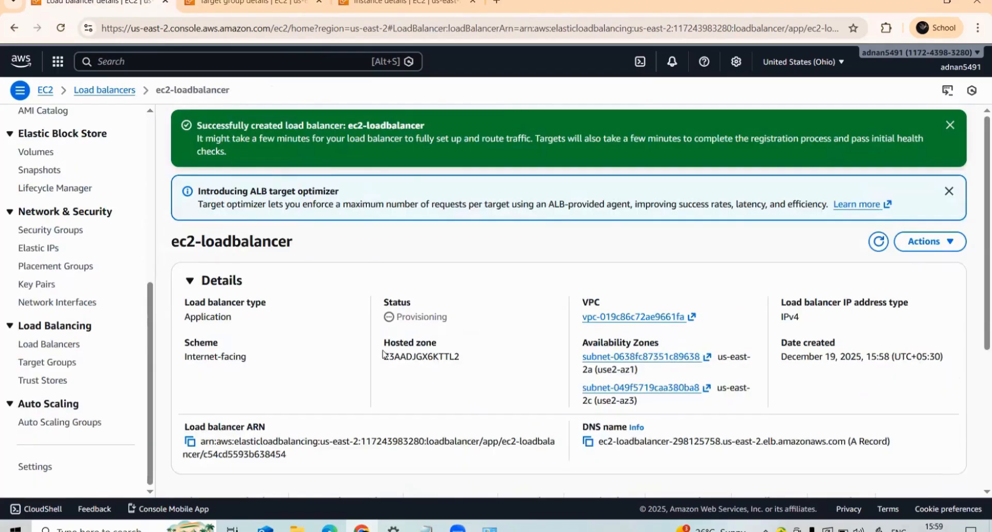
pyautogui.hotkey('ctrl', 'Tab')
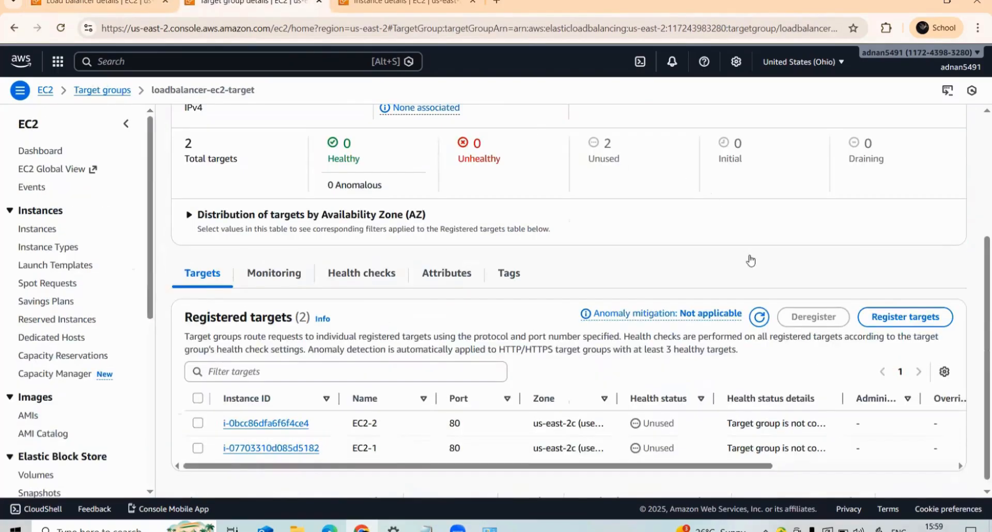
pyautogui.click(759, 318)
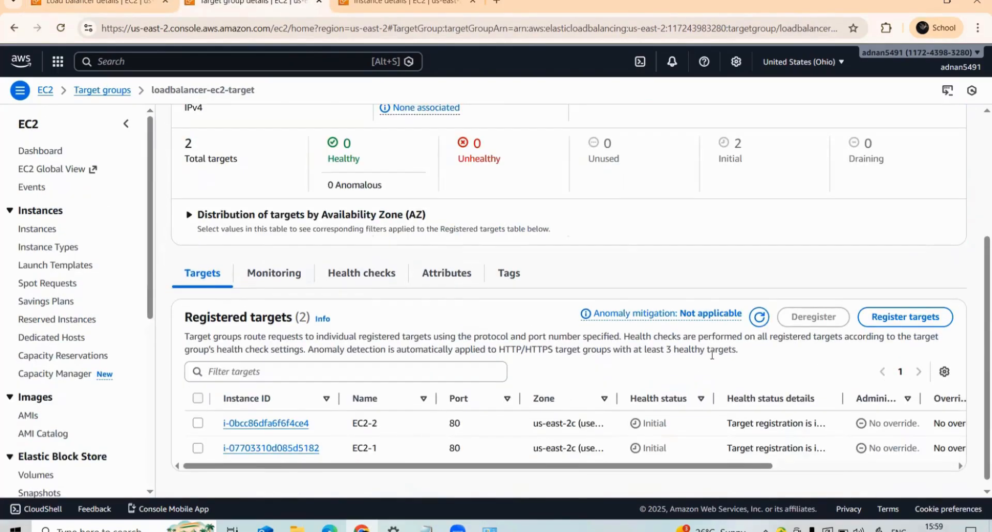
pyautogui.hotkey('ctrl', 'shift', 'Tab')
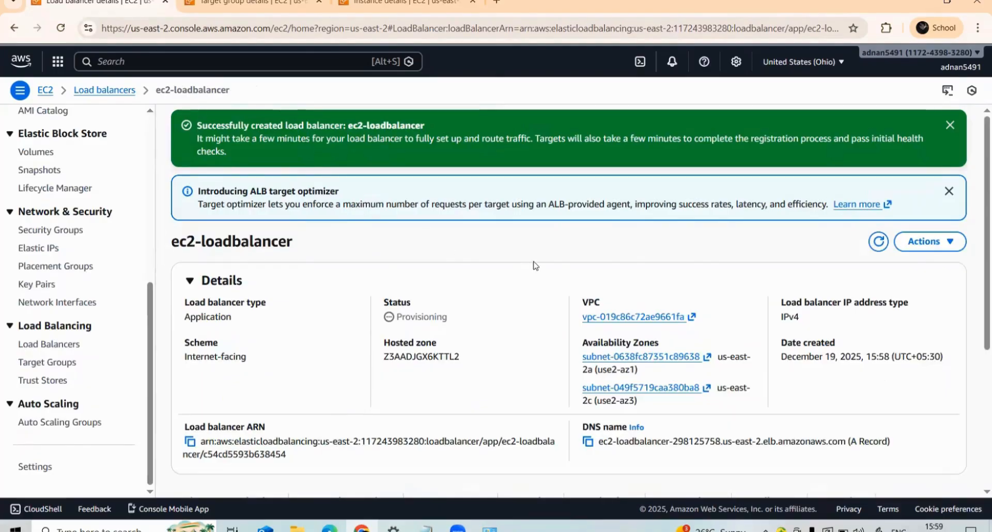
pyautogui.click(878, 242)
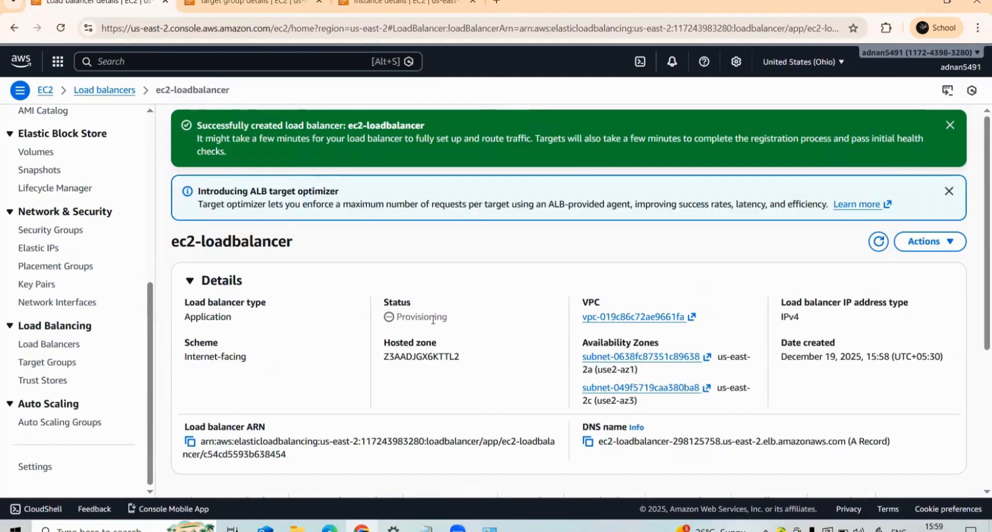
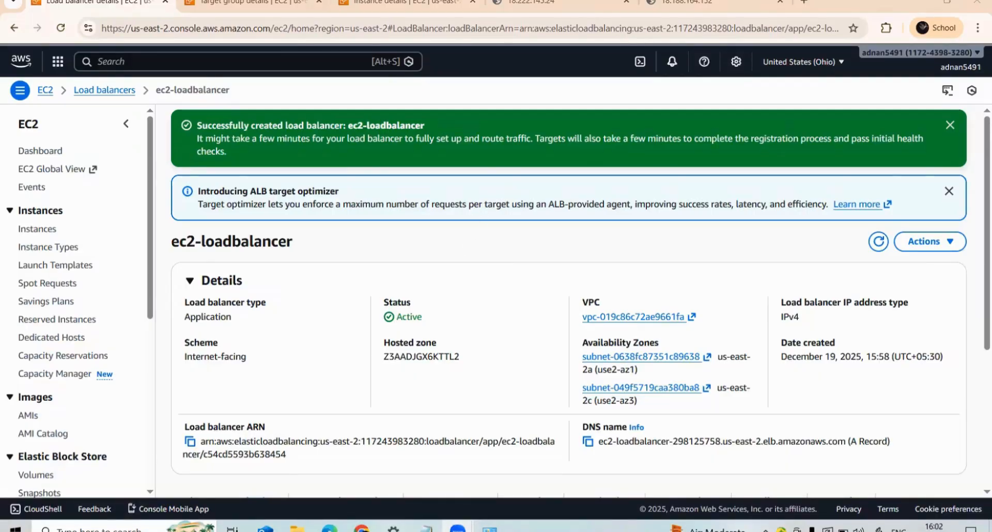
# - Check the target group's registered targets and compare the web pages served directly at 18.222.145.24 and 18.188.164.152
pyautogui.click(254, 2)
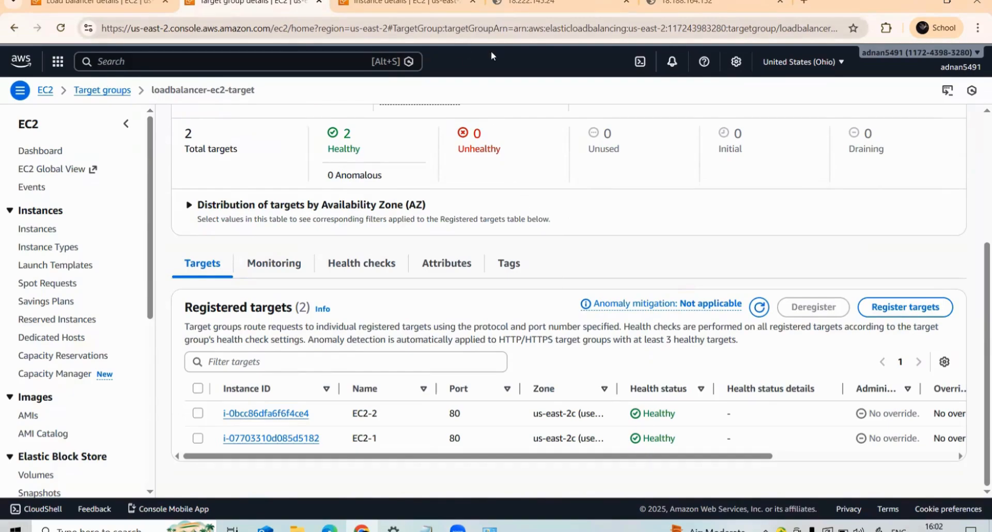
pyautogui.click(533, 2)
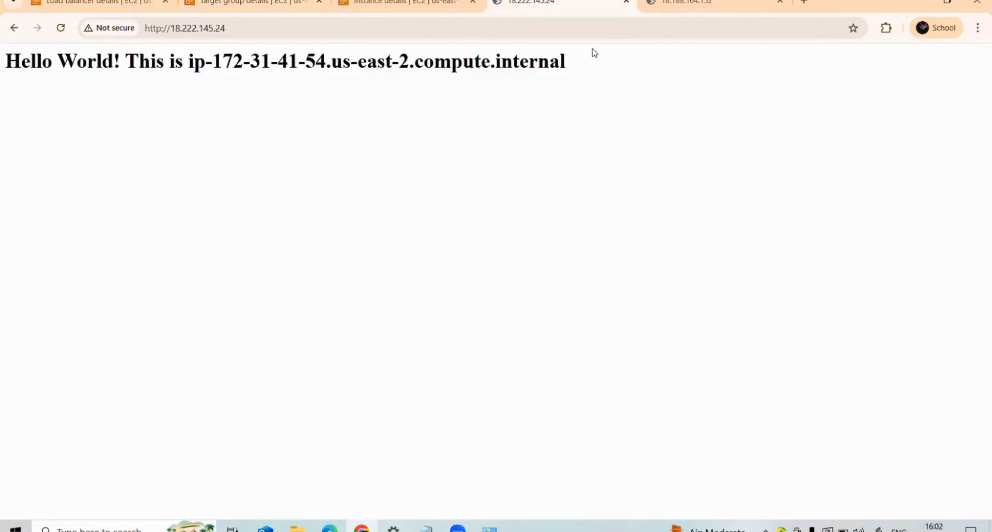
pyautogui.click(665, 3)
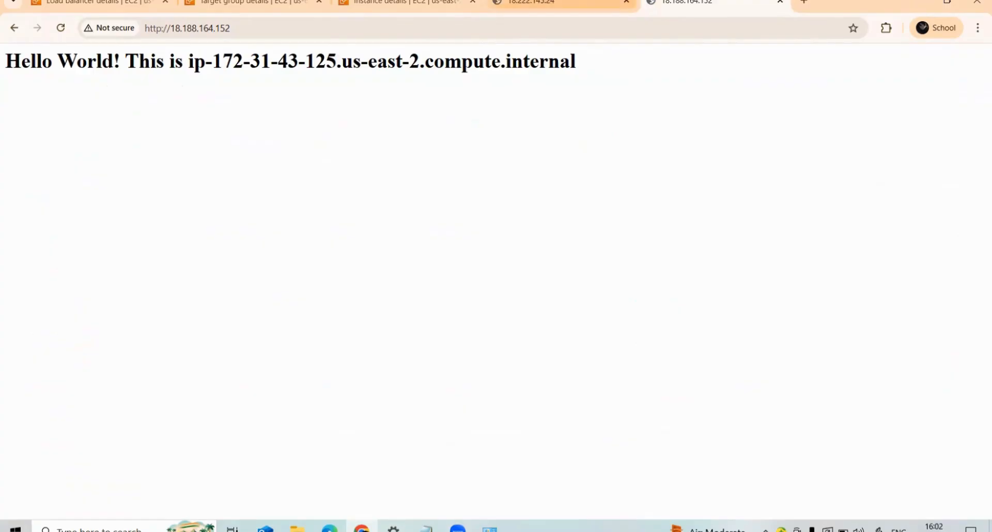
pyautogui.click(532, 3)
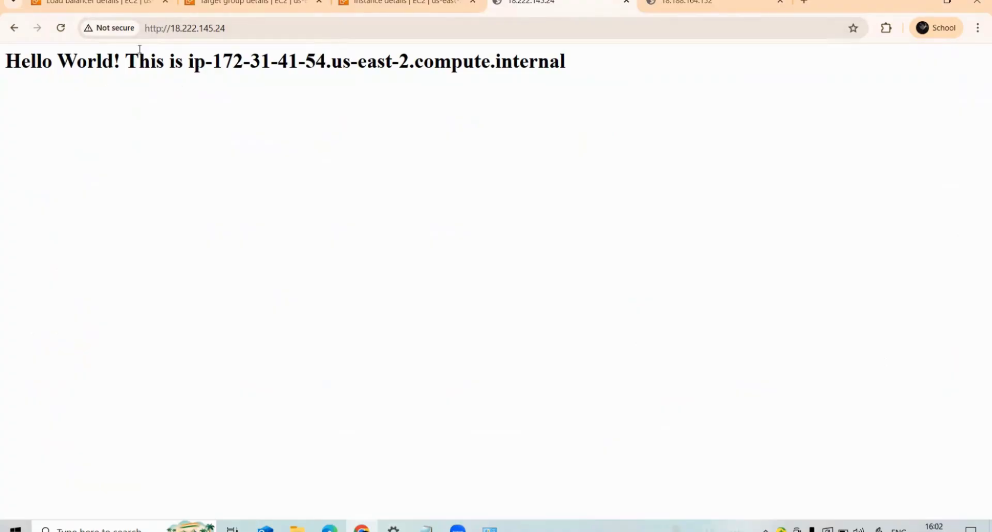
pyautogui.click(160, 32)
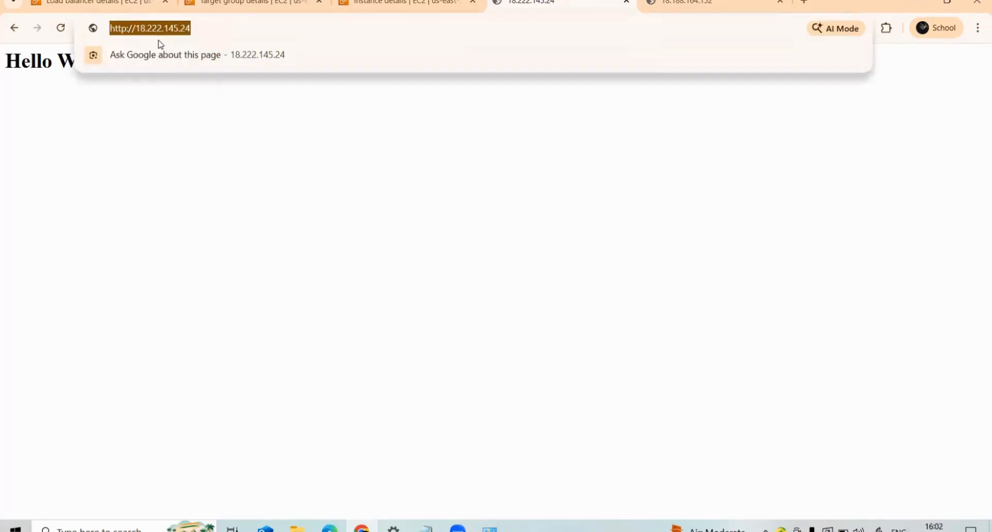
pyautogui.click(172, 107)
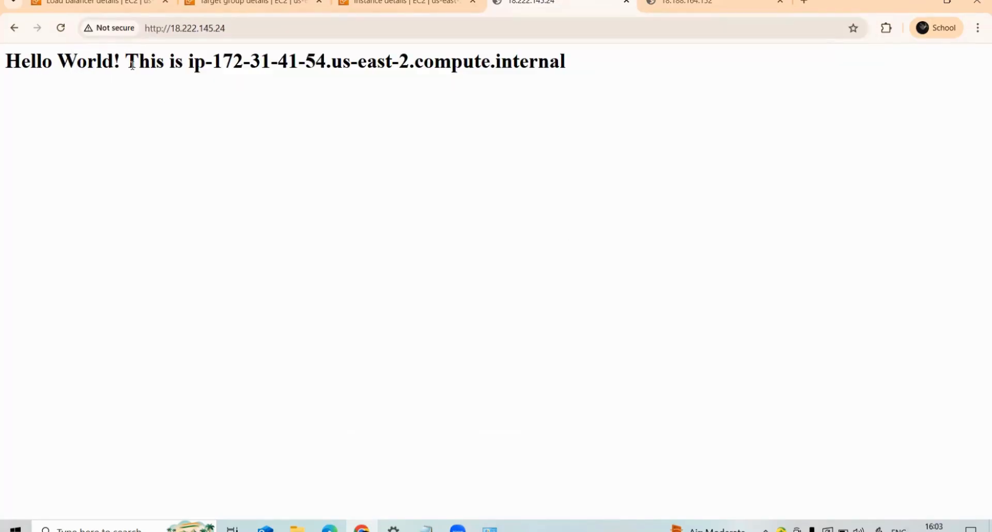
pyautogui.hotkey('ctrl', 'Tab')
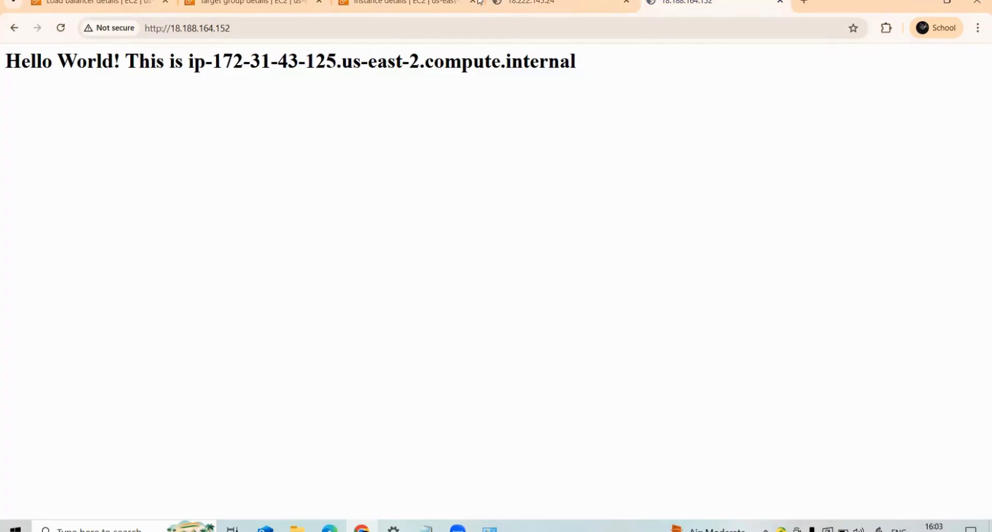
pyautogui.click(493, 3)
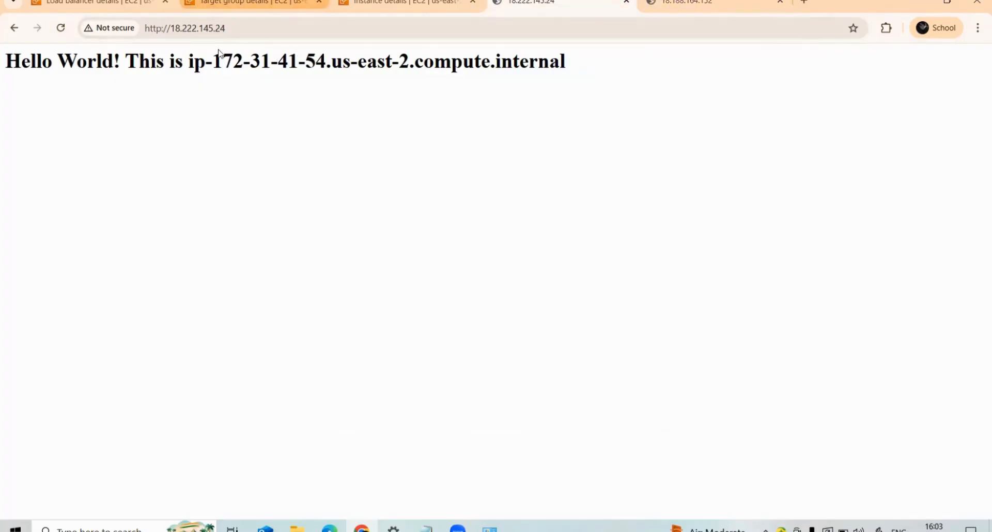
# - Copy the DNS name of ec2-loadbalancer and open it in a new browser tab, reloading the page once
pyautogui.click(103, 3)
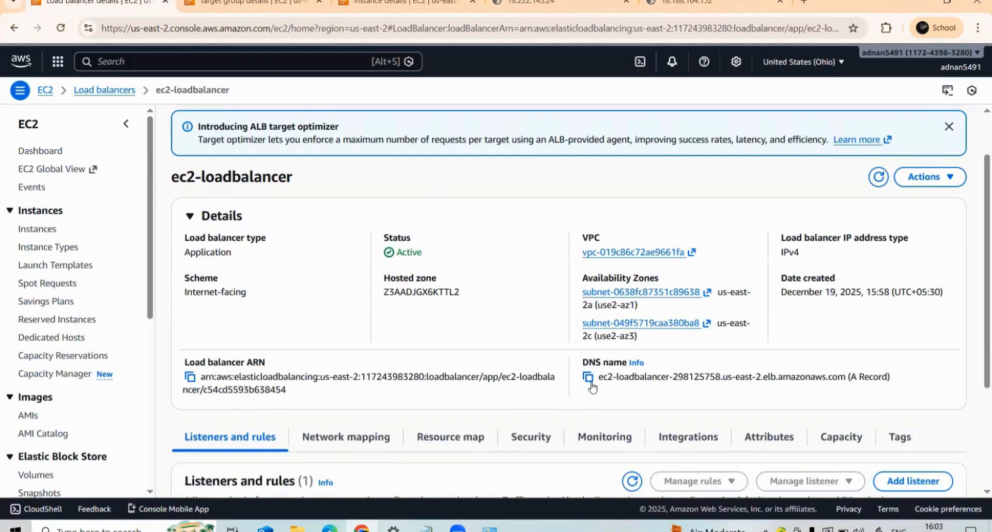
pyautogui.click(588, 377)
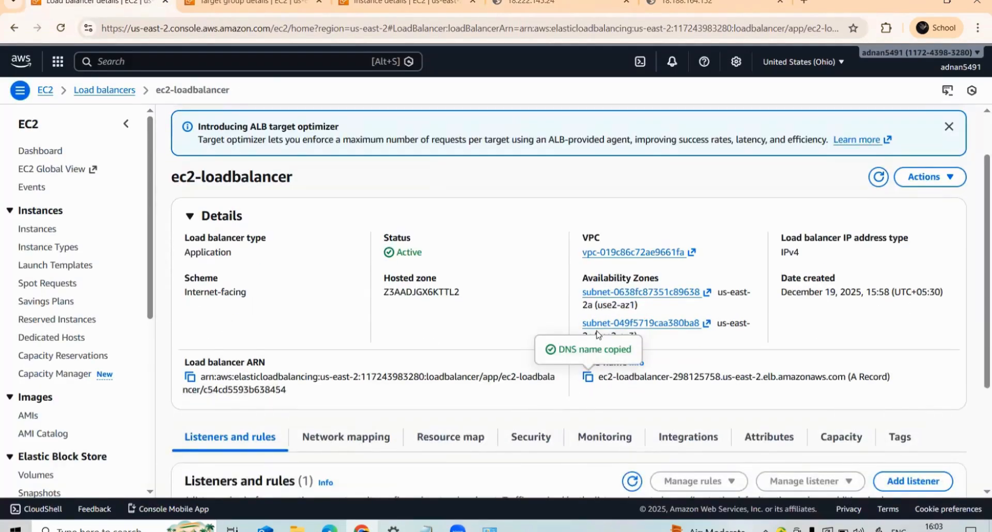
pyautogui.click(804, 3)
pyautogui.rightClick(421, 25)
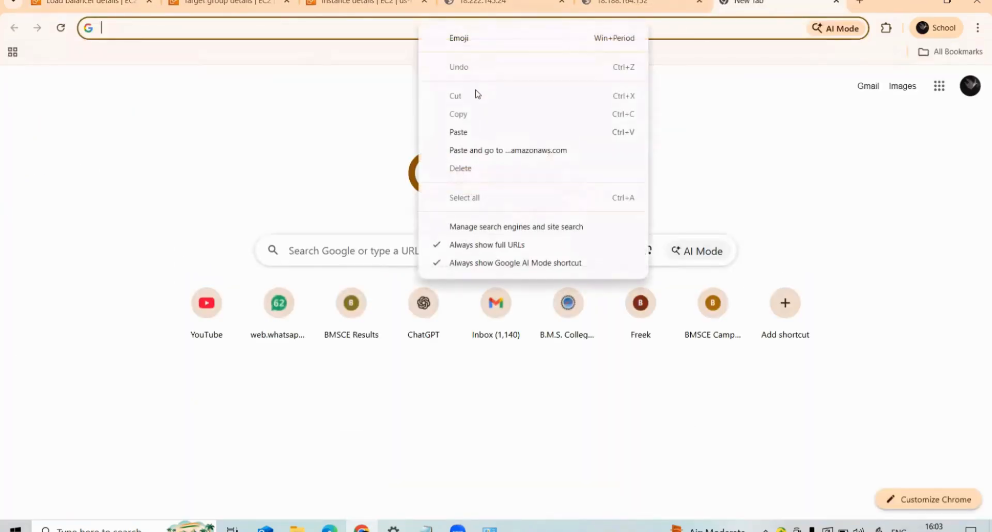
pyautogui.click(477, 133)
pyautogui.press('Return')
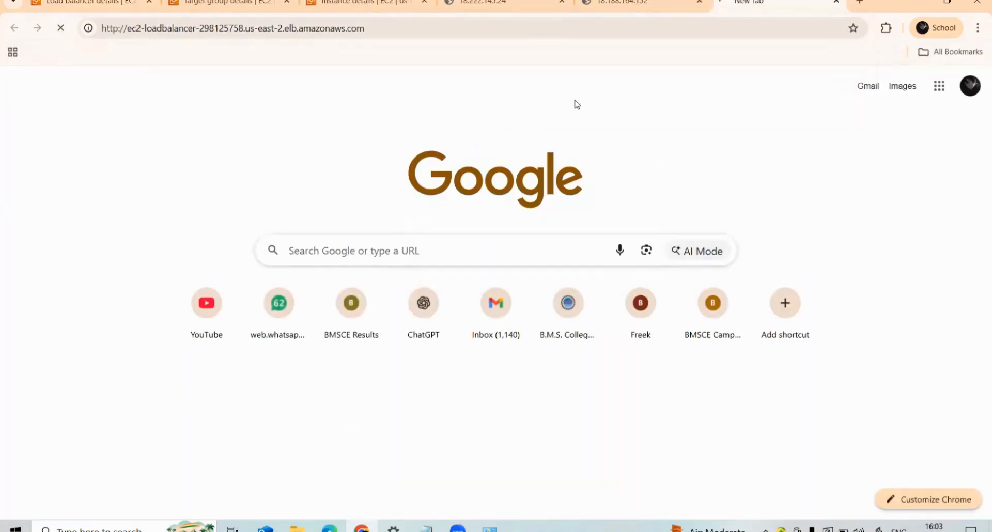
pyautogui.click(62, 29)
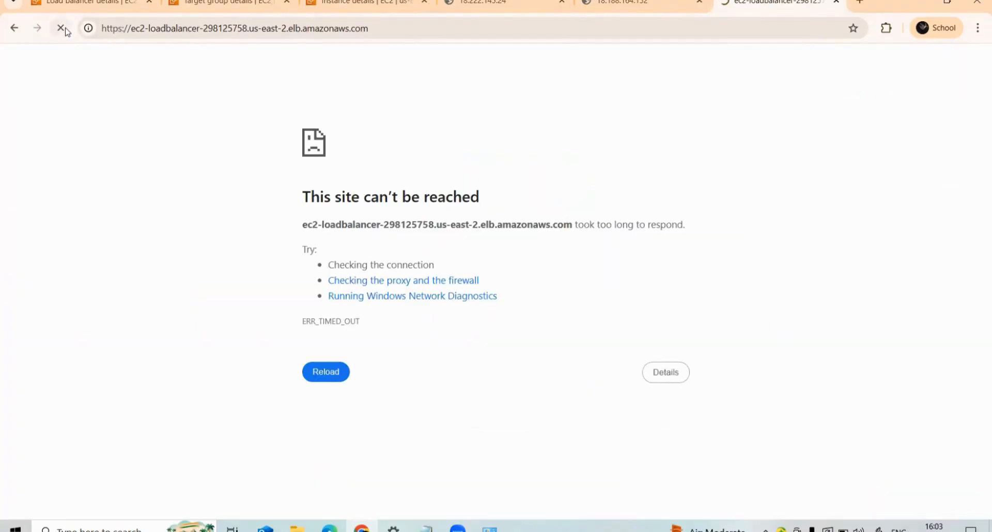
# - Change the load balancer address from https to http and load the page
pyautogui.click(122, 30)
pyautogui.click(122, 29)
pyautogui.click(122, 29)
pyautogui.click(131, 32)
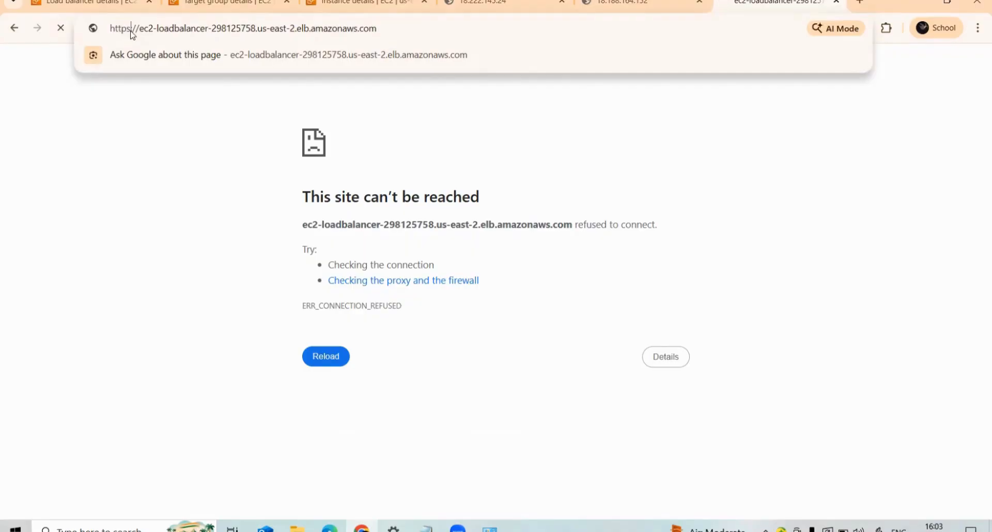
pyautogui.press('BackSpace')
pyautogui.press('Return')
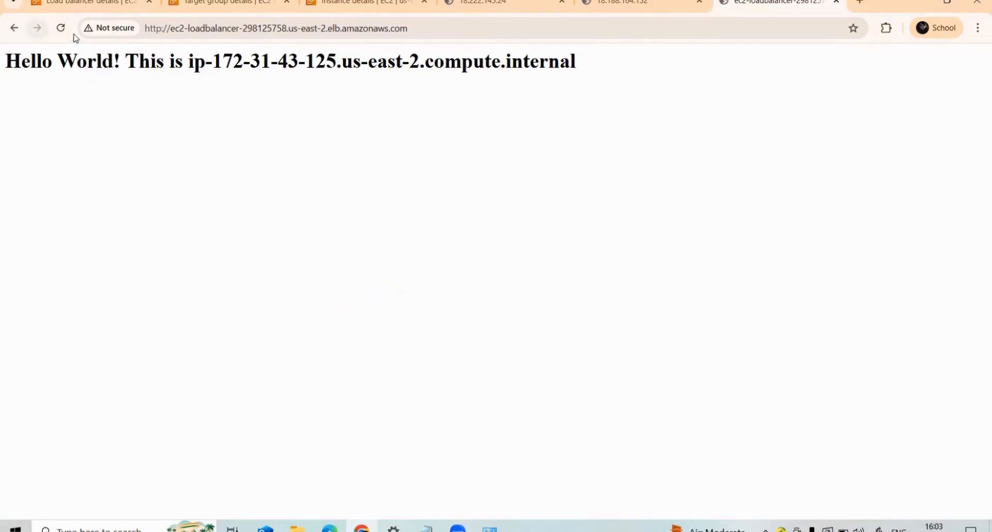
# - Reload the load balancer page repeatedly to check which instance answers each request
pyautogui.click(62, 28)
pyautogui.click(62, 29)
pyautogui.click(62, 28)
pyautogui.click(62, 28)
pyautogui.click(62, 28)
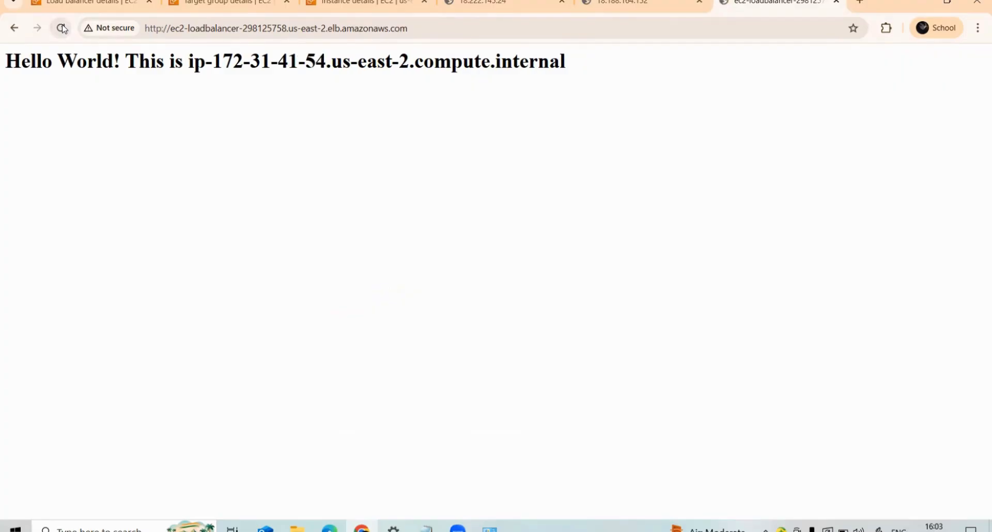
pyautogui.click(62, 29)
# - Compare the load balancer's response with both instances' direct pages, reloading the load balancer page several more times
pyautogui.click(479, 2)
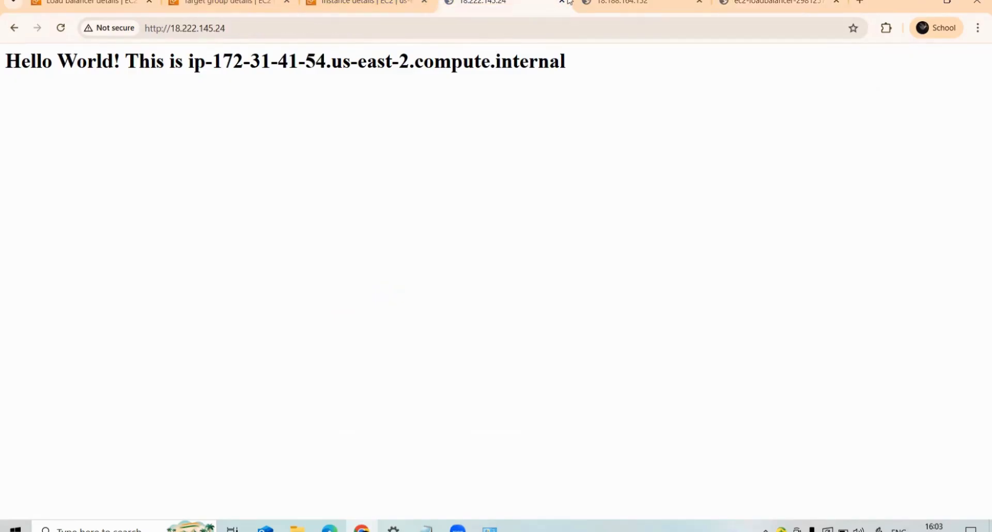
pyautogui.click(595, 3)
pyautogui.click(765, 3)
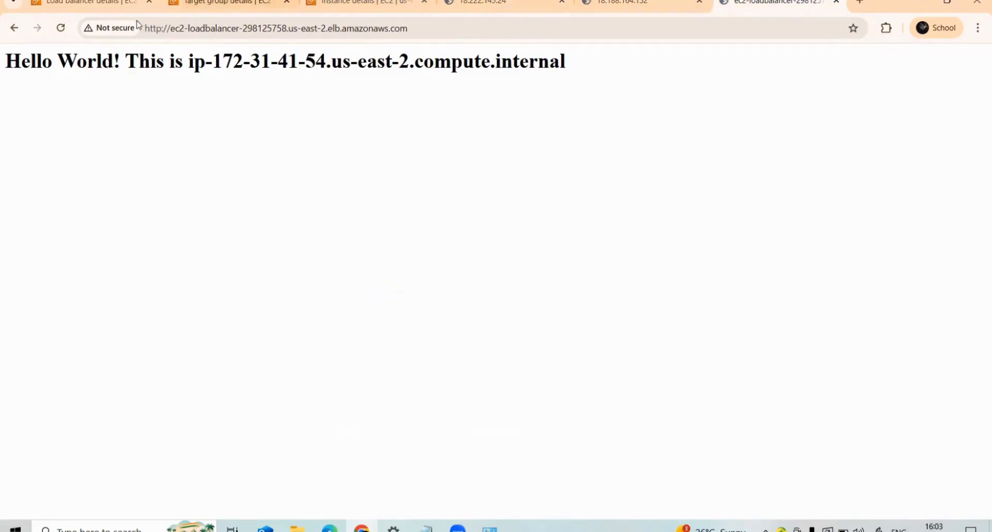
pyautogui.click(61, 29)
pyautogui.click(61, 29)
pyautogui.click(61, 30)
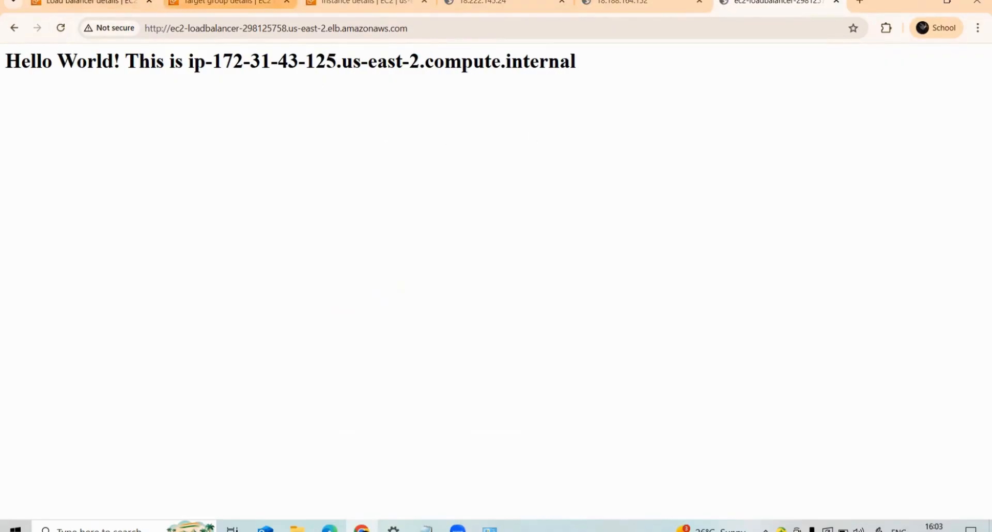
pyautogui.click(86, 2)
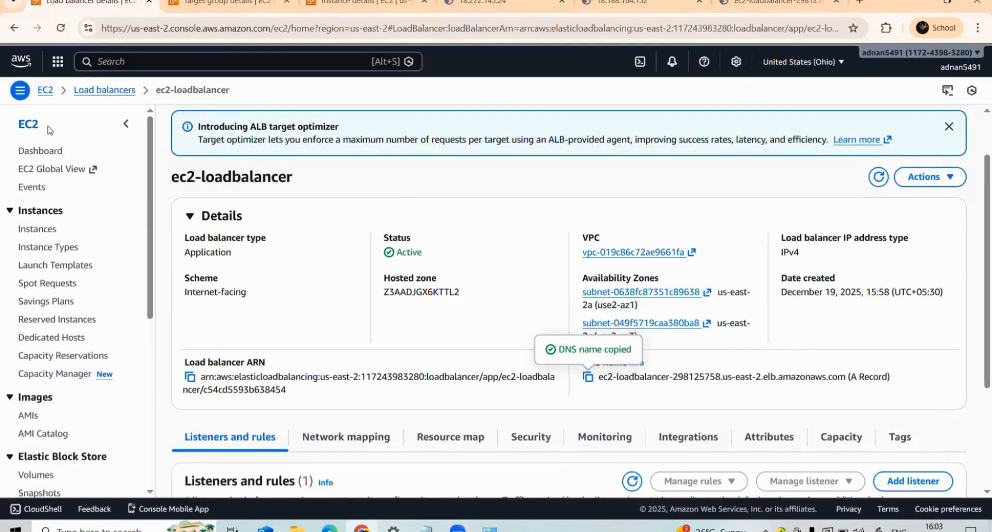
pyautogui.click(20, 127)
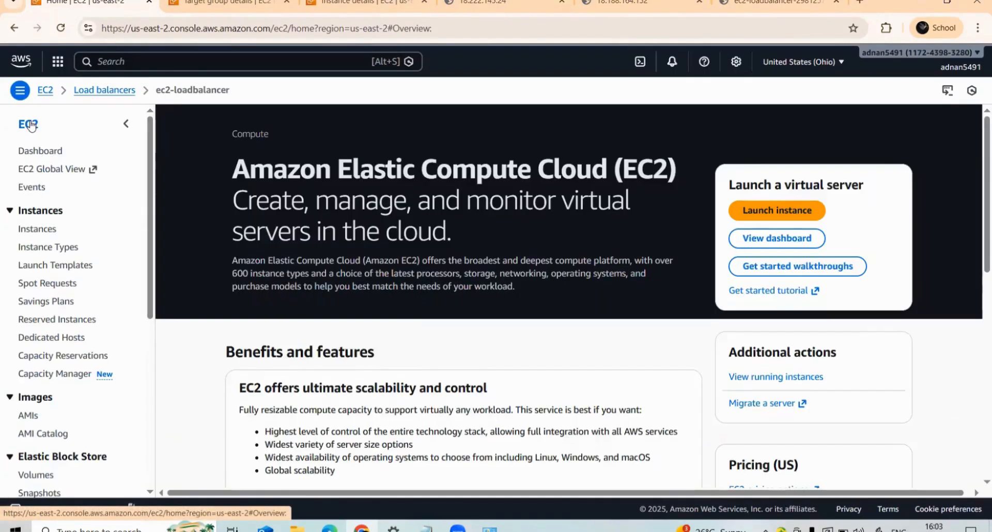
pyautogui.click(13, 28)
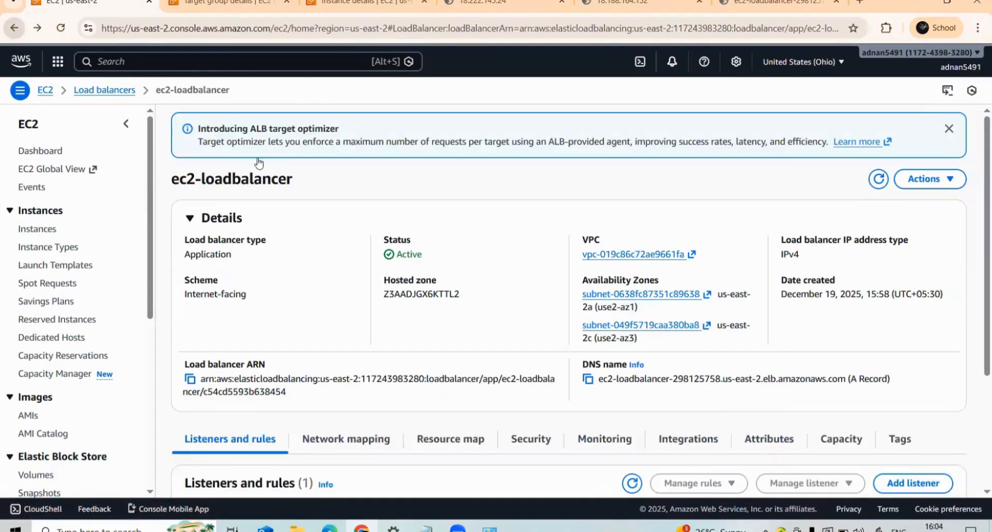
pyautogui.click(234, 4)
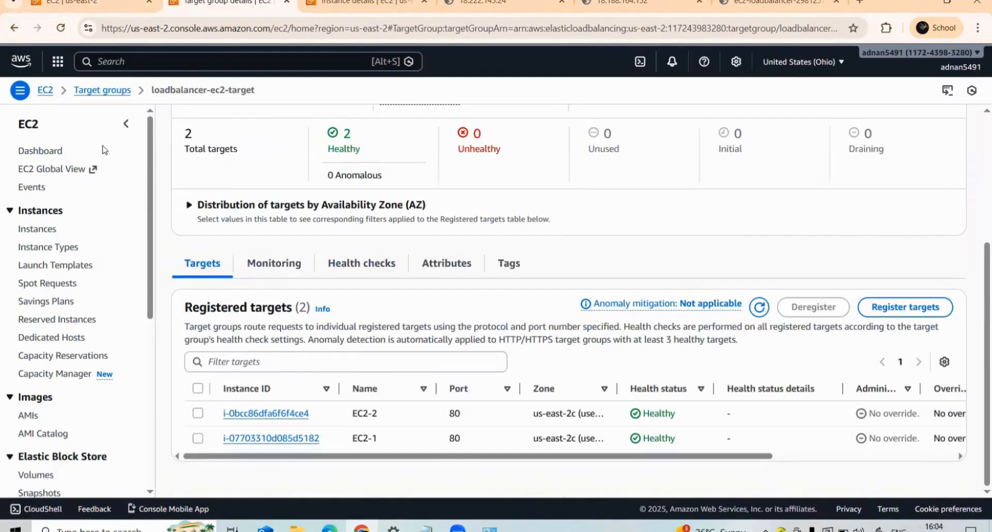
# - Open the list of running EC2 instances from the EC2 dashboard and select only EC2-2
pyautogui.click(362, 3)
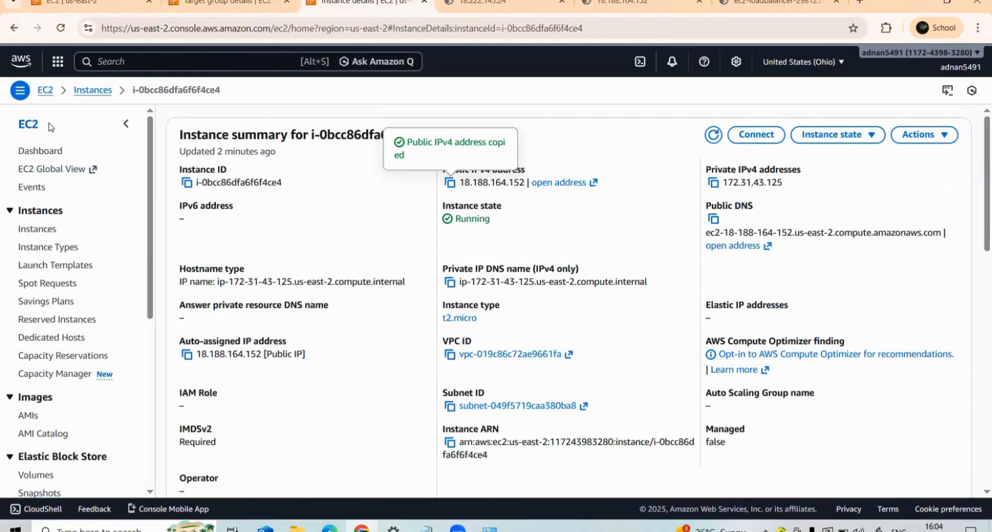
pyautogui.click(30, 124)
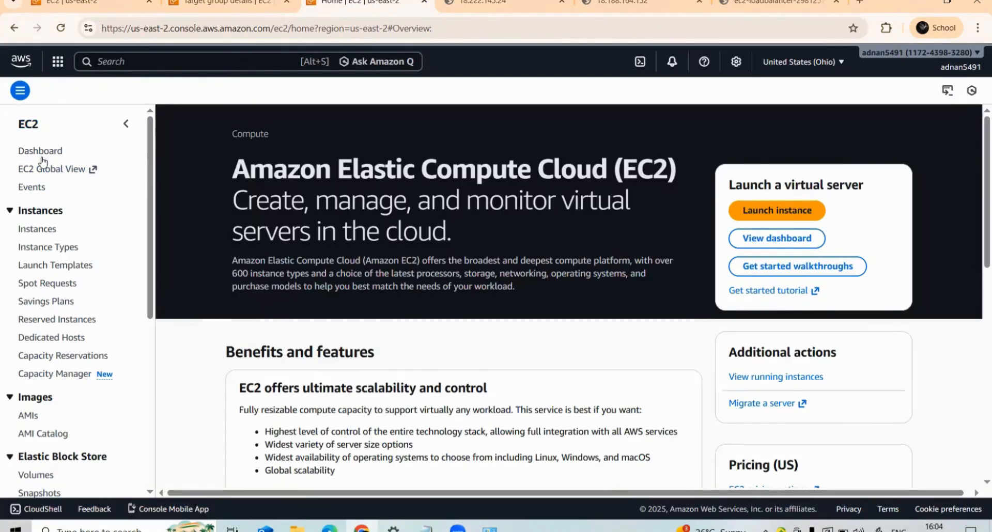
pyautogui.click(41, 153)
pyautogui.click(256, 214)
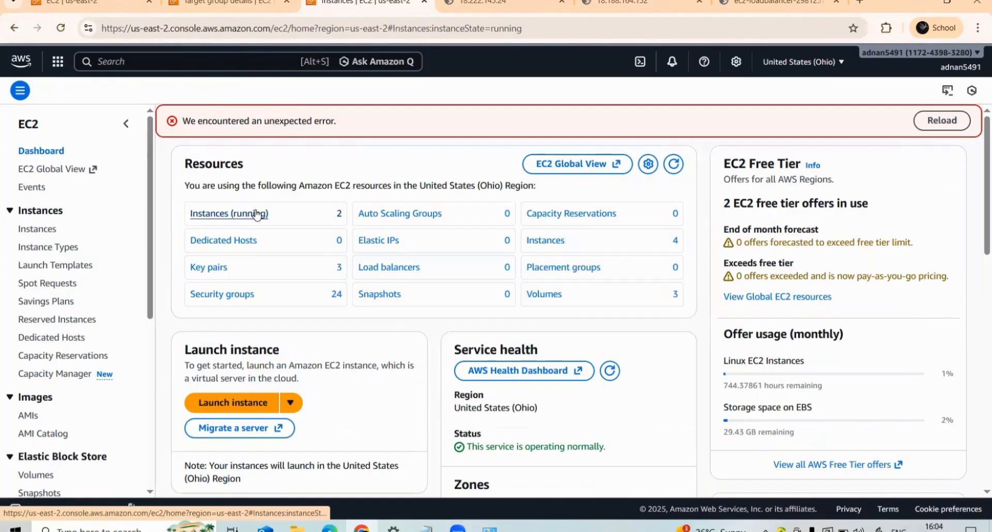
pyautogui.click(267, 210)
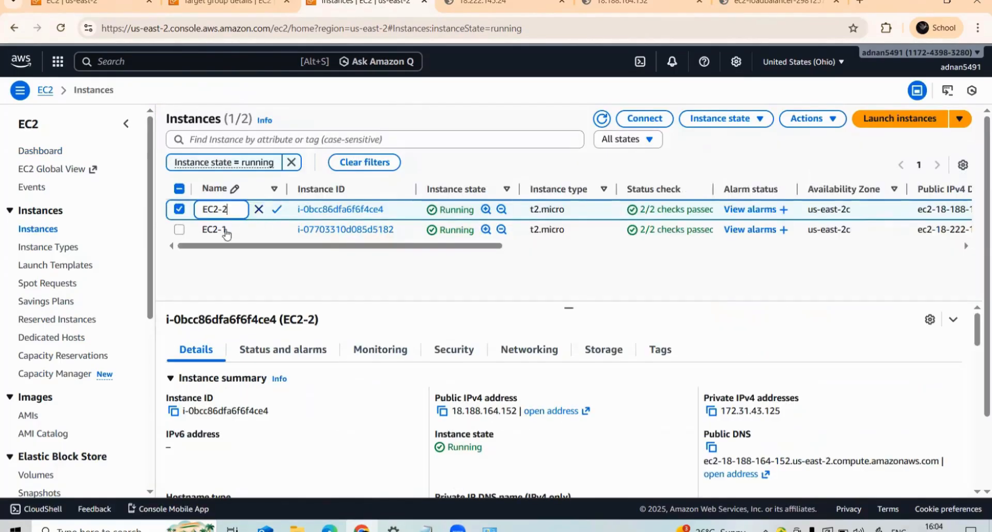
pyautogui.click(224, 269)
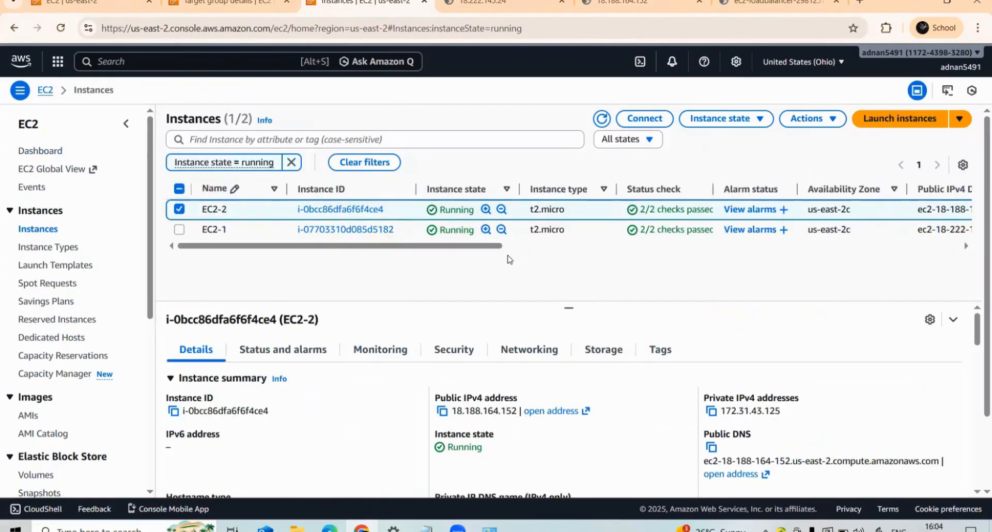
pyautogui.click(179, 210)
pyautogui.click(179, 210)
# - Return to the load balancer page and reload it twice to check that requests are distributed between the instances
pyautogui.click(775, 3)
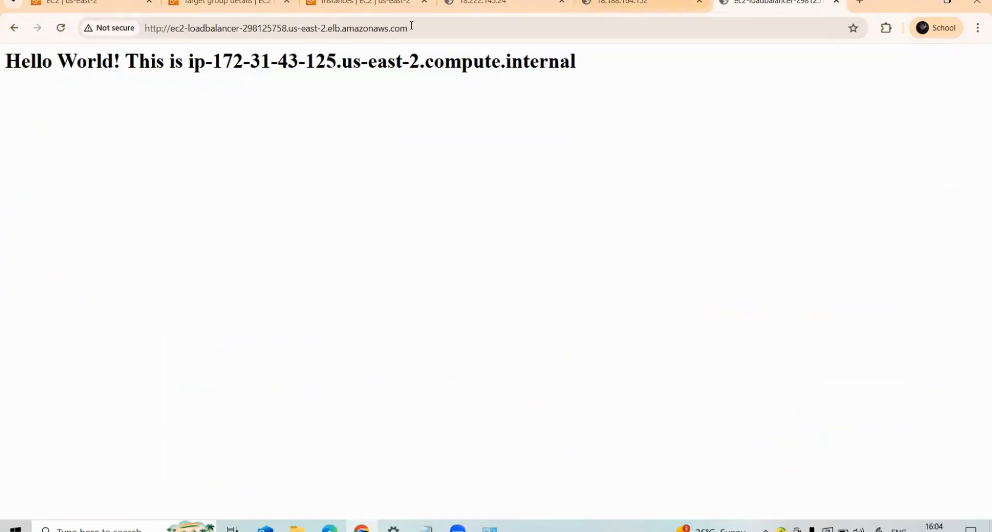
pyautogui.click(60, 29)
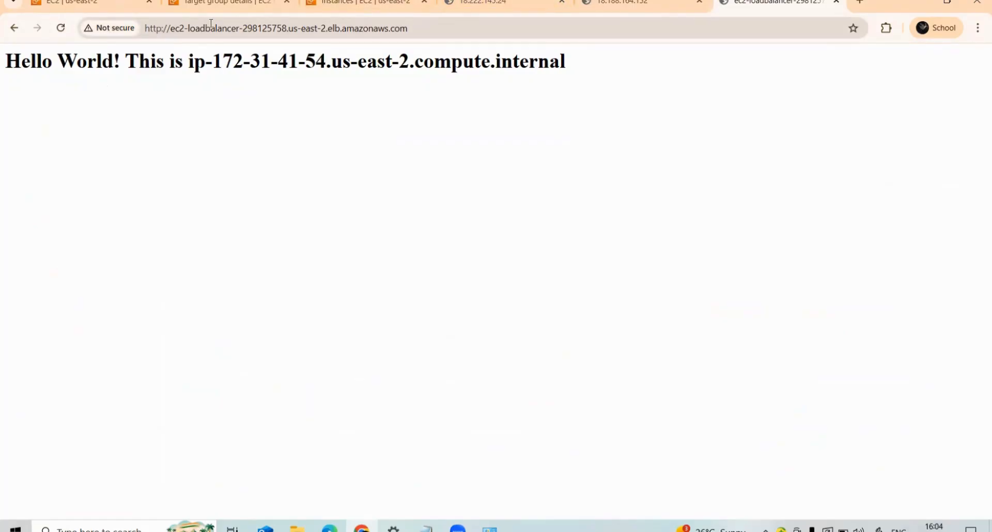
pyautogui.click(60, 28)
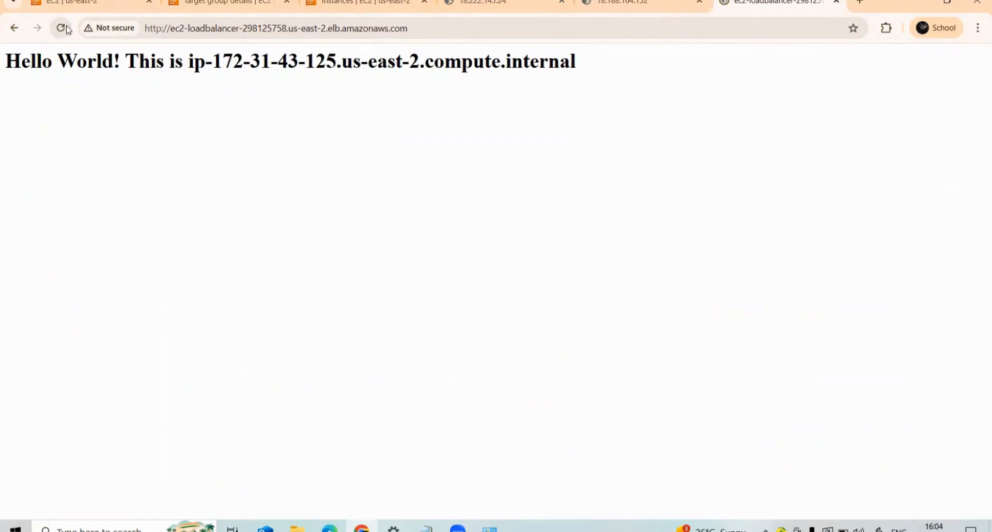
# - Return to the EC2 instances list and stop the selected EC2-2 instance, confirming without skipping the OS shutdown
pyautogui.click(165, 2)
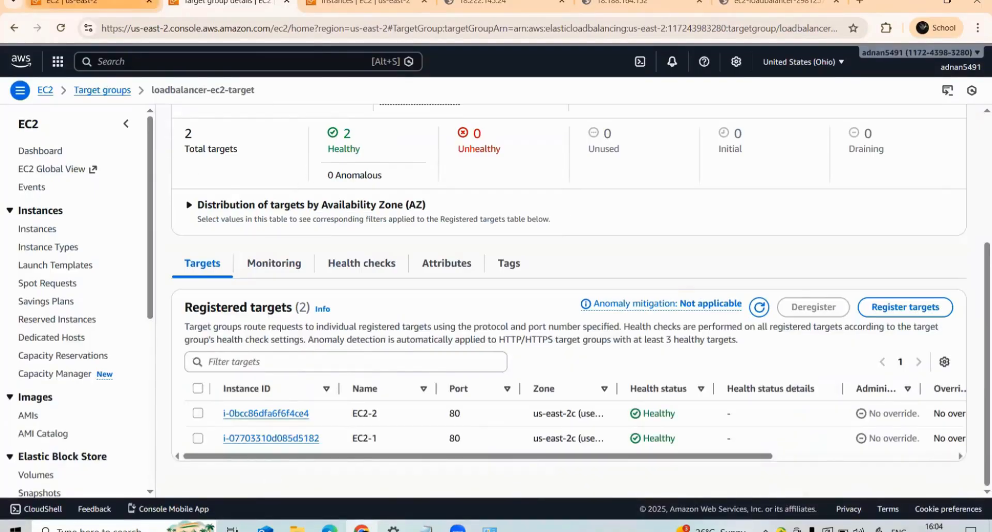
pyautogui.click(93, 3)
pyautogui.click(362, 3)
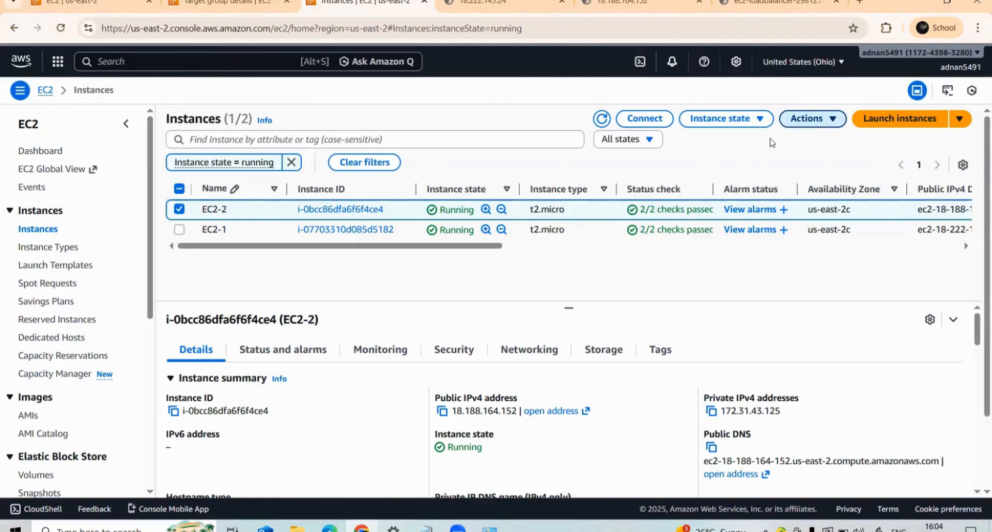
pyautogui.click(749, 122)
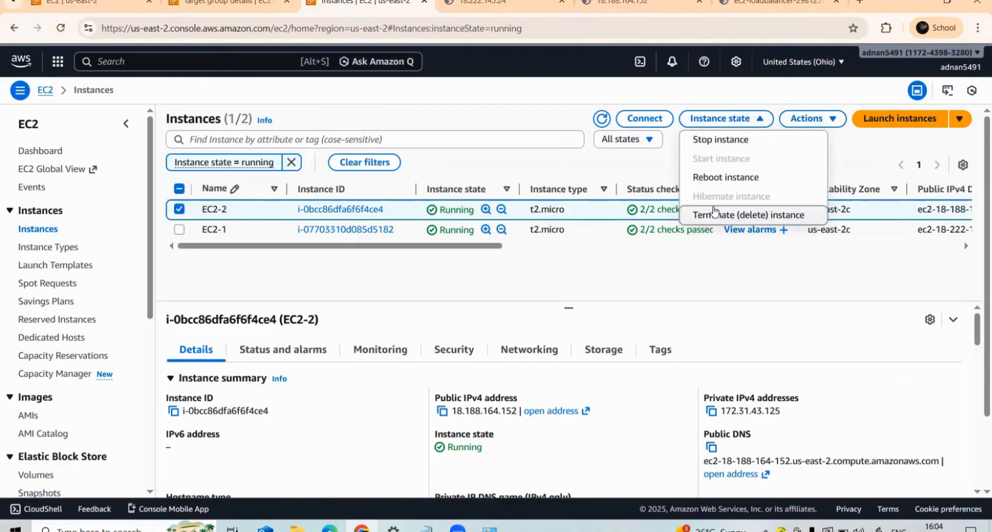
pyautogui.click(729, 140)
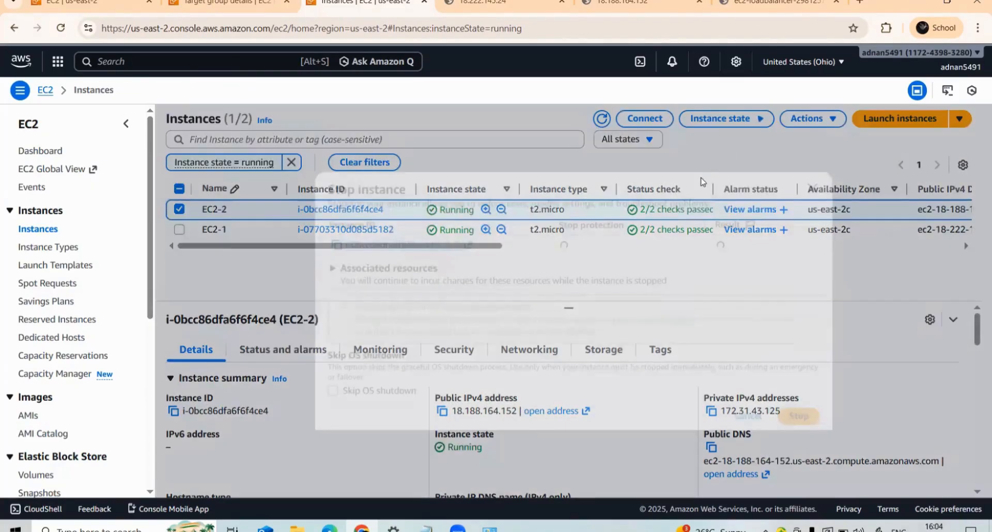
pyautogui.click(805, 421)
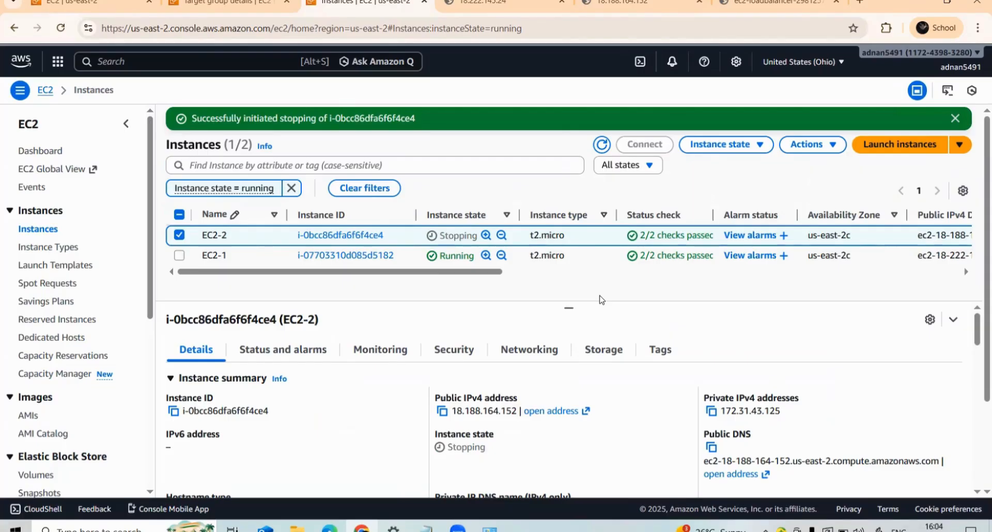
# - Reload the load balancer page several times to test how requests are answered while EC2-2 is being stopped
pyautogui.click(776, 3)
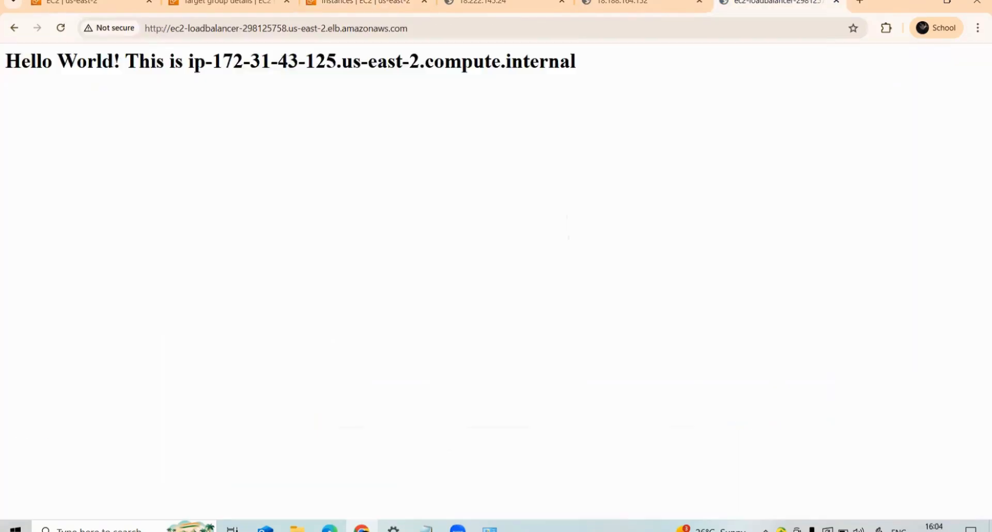
pyautogui.click(60, 29)
pyautogui.click(61, 28)
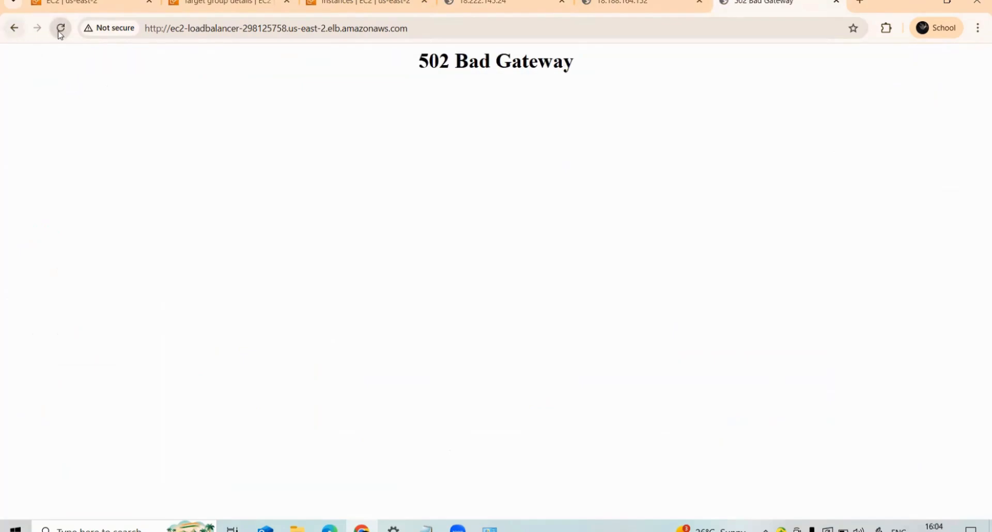
pyautogui.click(61, 31)
pyautogui.click(61, 30)
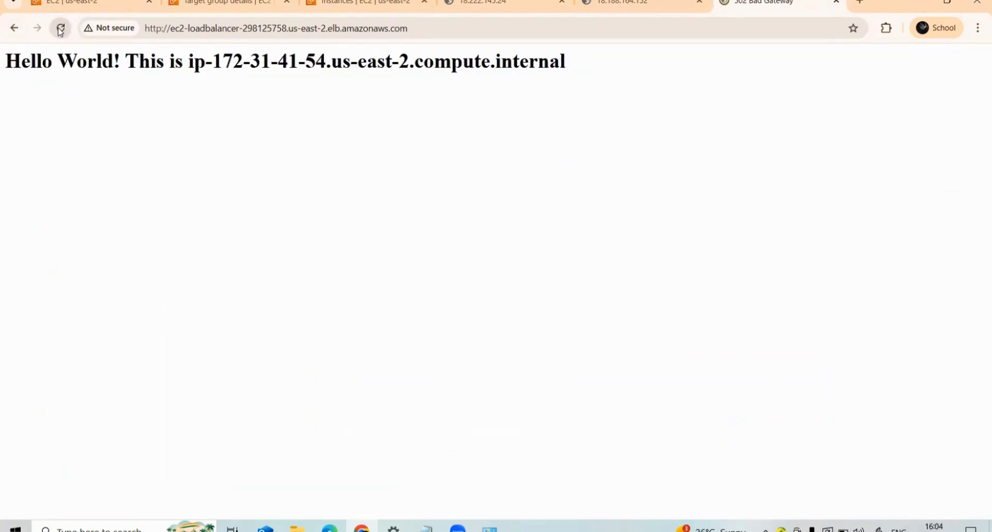
pyautogui.click(61, 29)
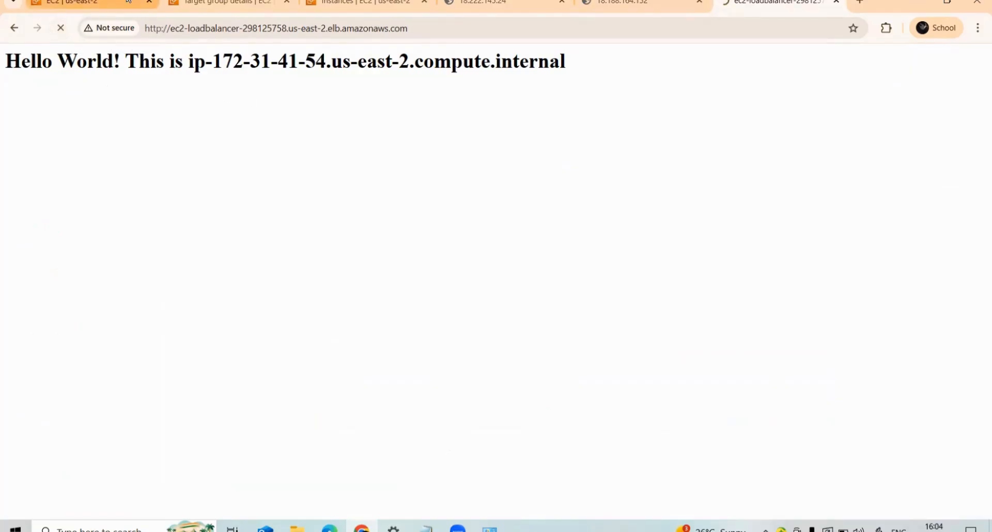
# - Check EC2-2's state in the instances list, and reload its direct page at 18.188.164.152 to test whether it still responds
pyautogui.click(83, 2)
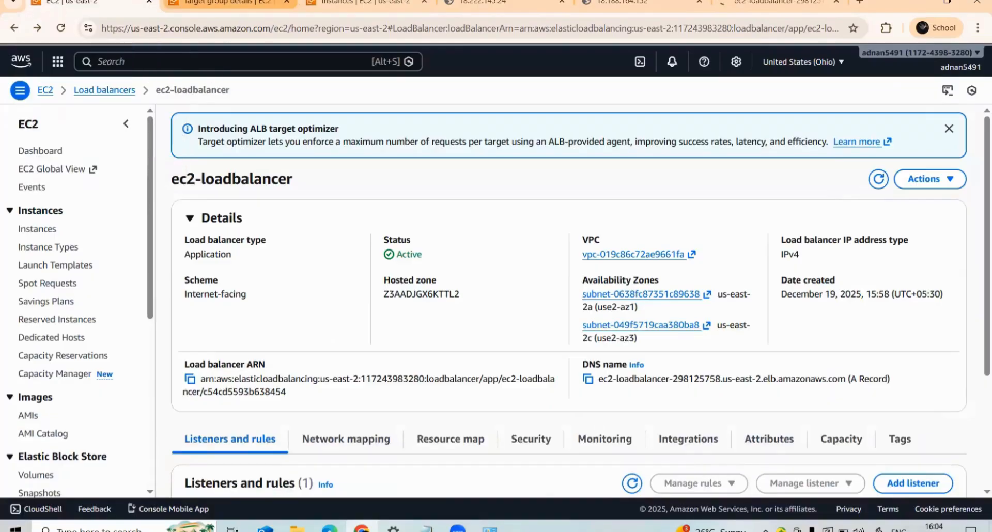
pyautogui.click(227, 3)
pyautogui.click(357, 2)
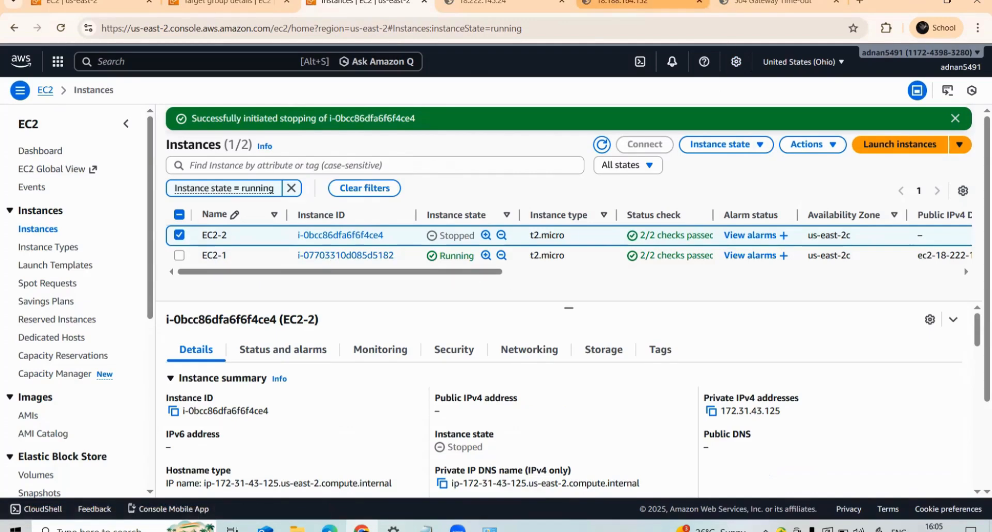
pyautogui.click(641, 3)
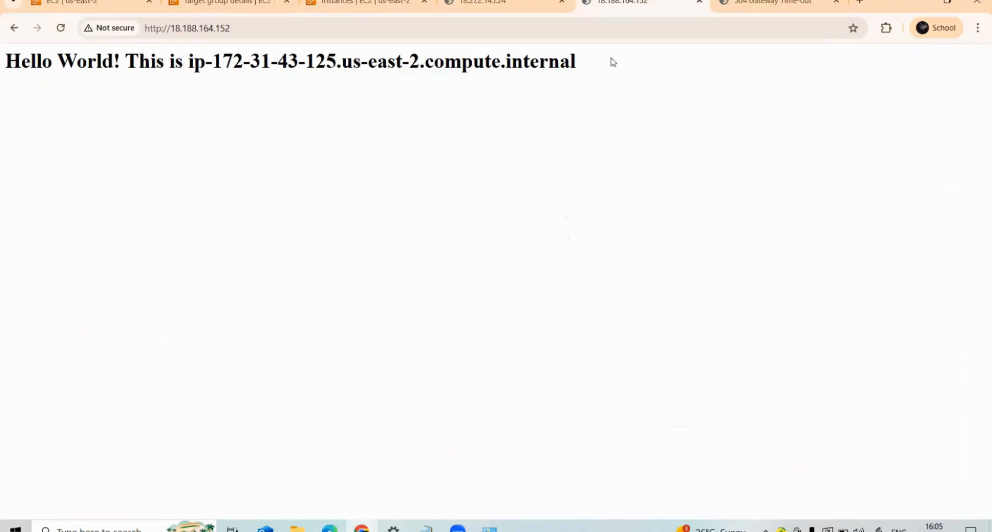
pyautogui.click(60, 28)
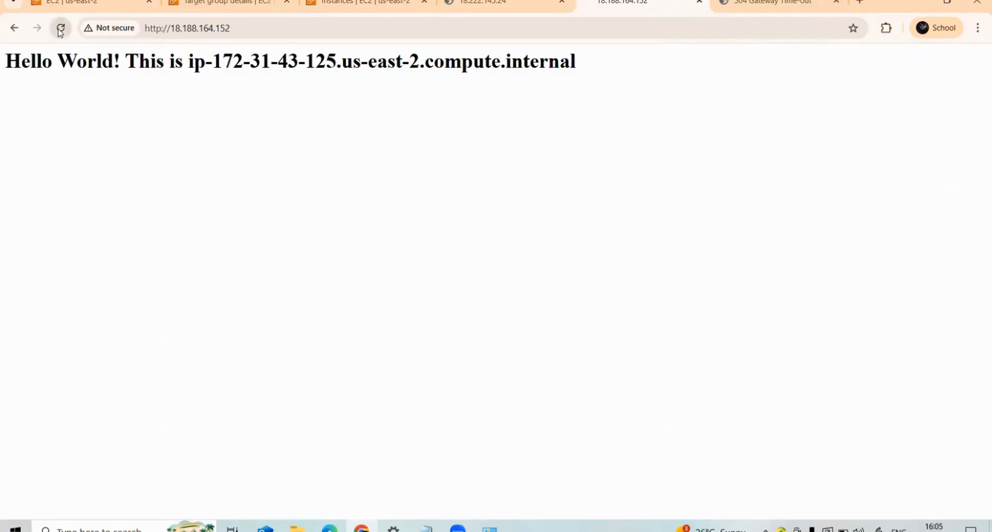